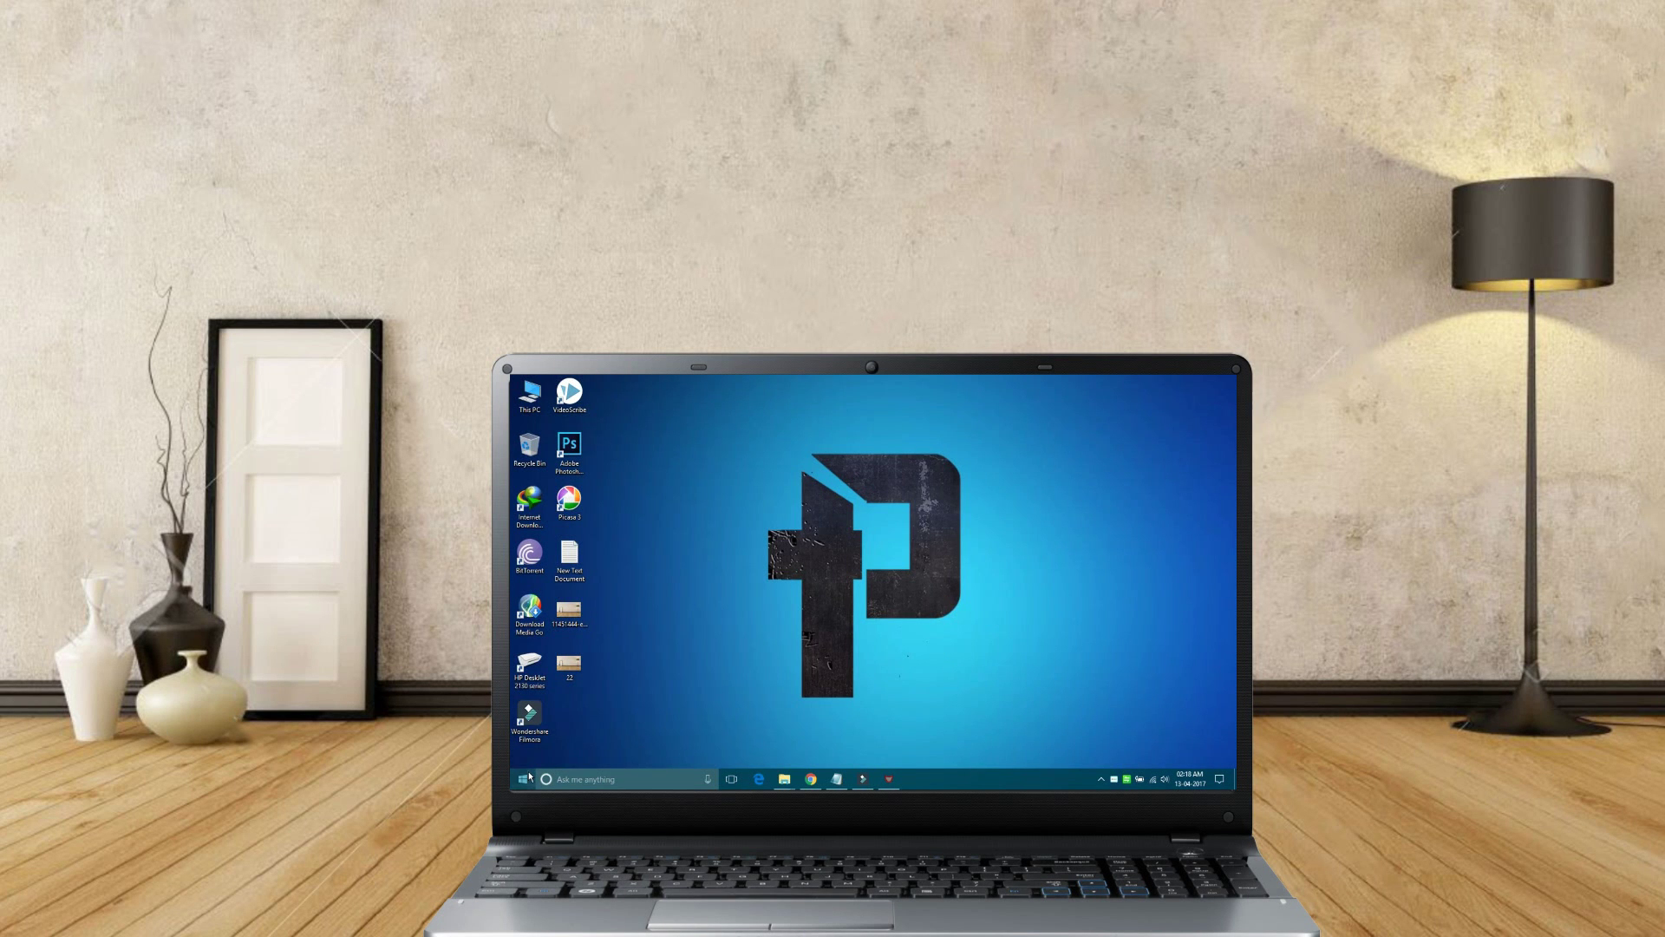
Step: Launch PowerPoint from the Start menu and open the Demo Of MS Office 2013 presentation
left_click(528, 778)
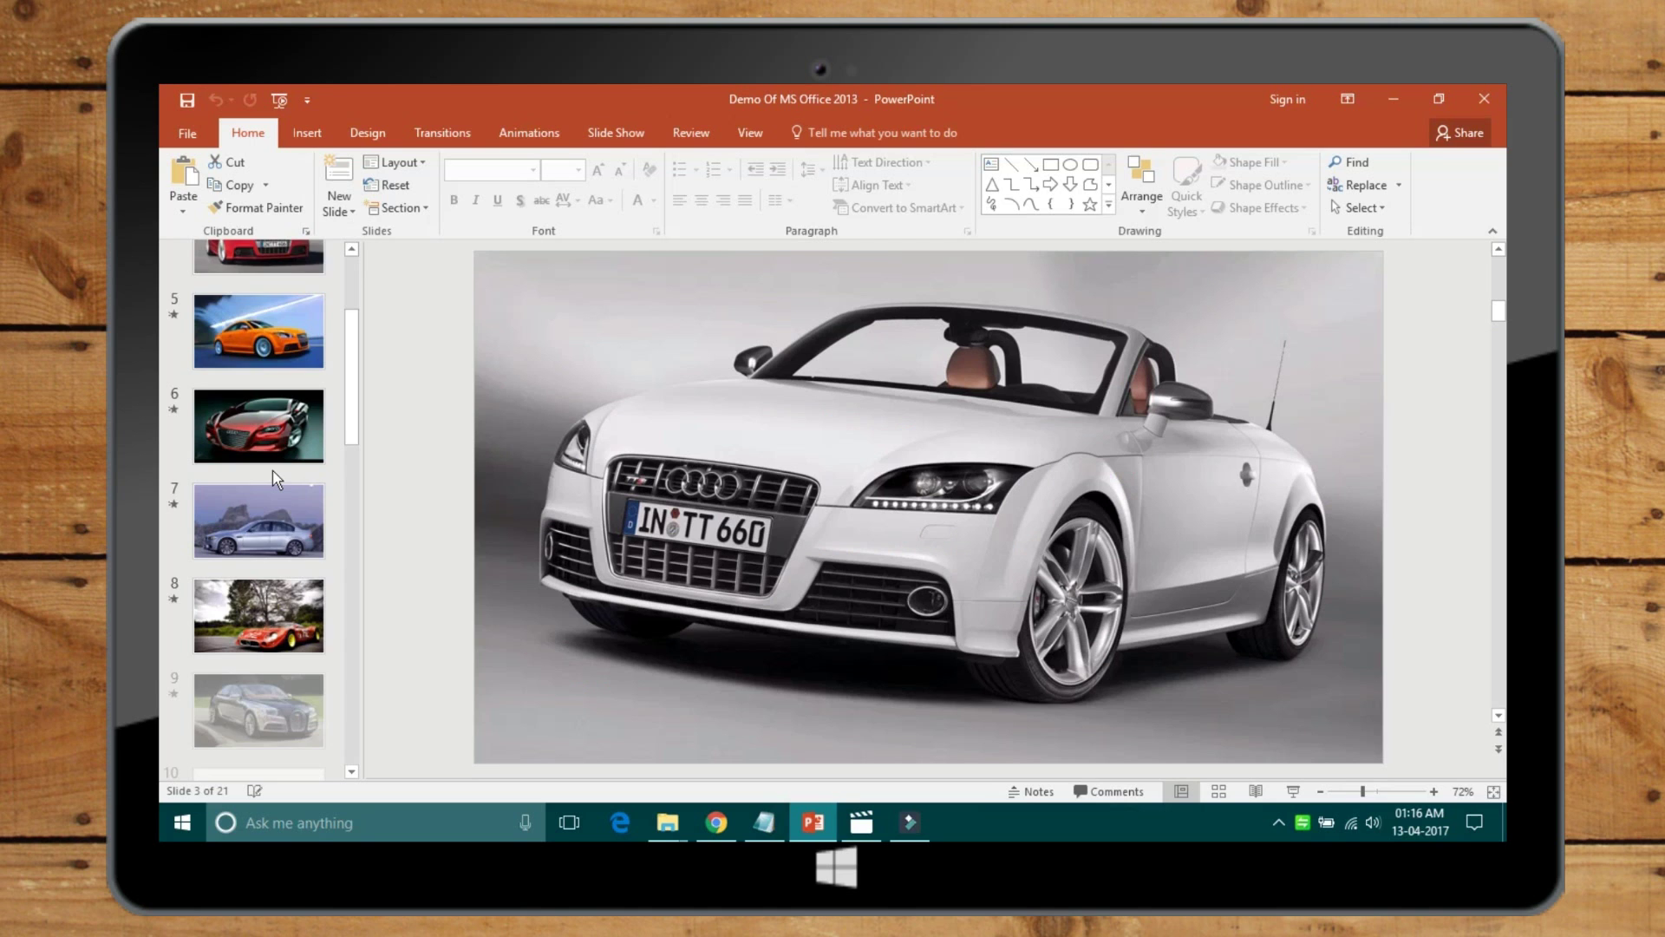
Step: Play the music video in Films & TV and switch it to the compact overlay view
scroll(273, 471, "down", 6)
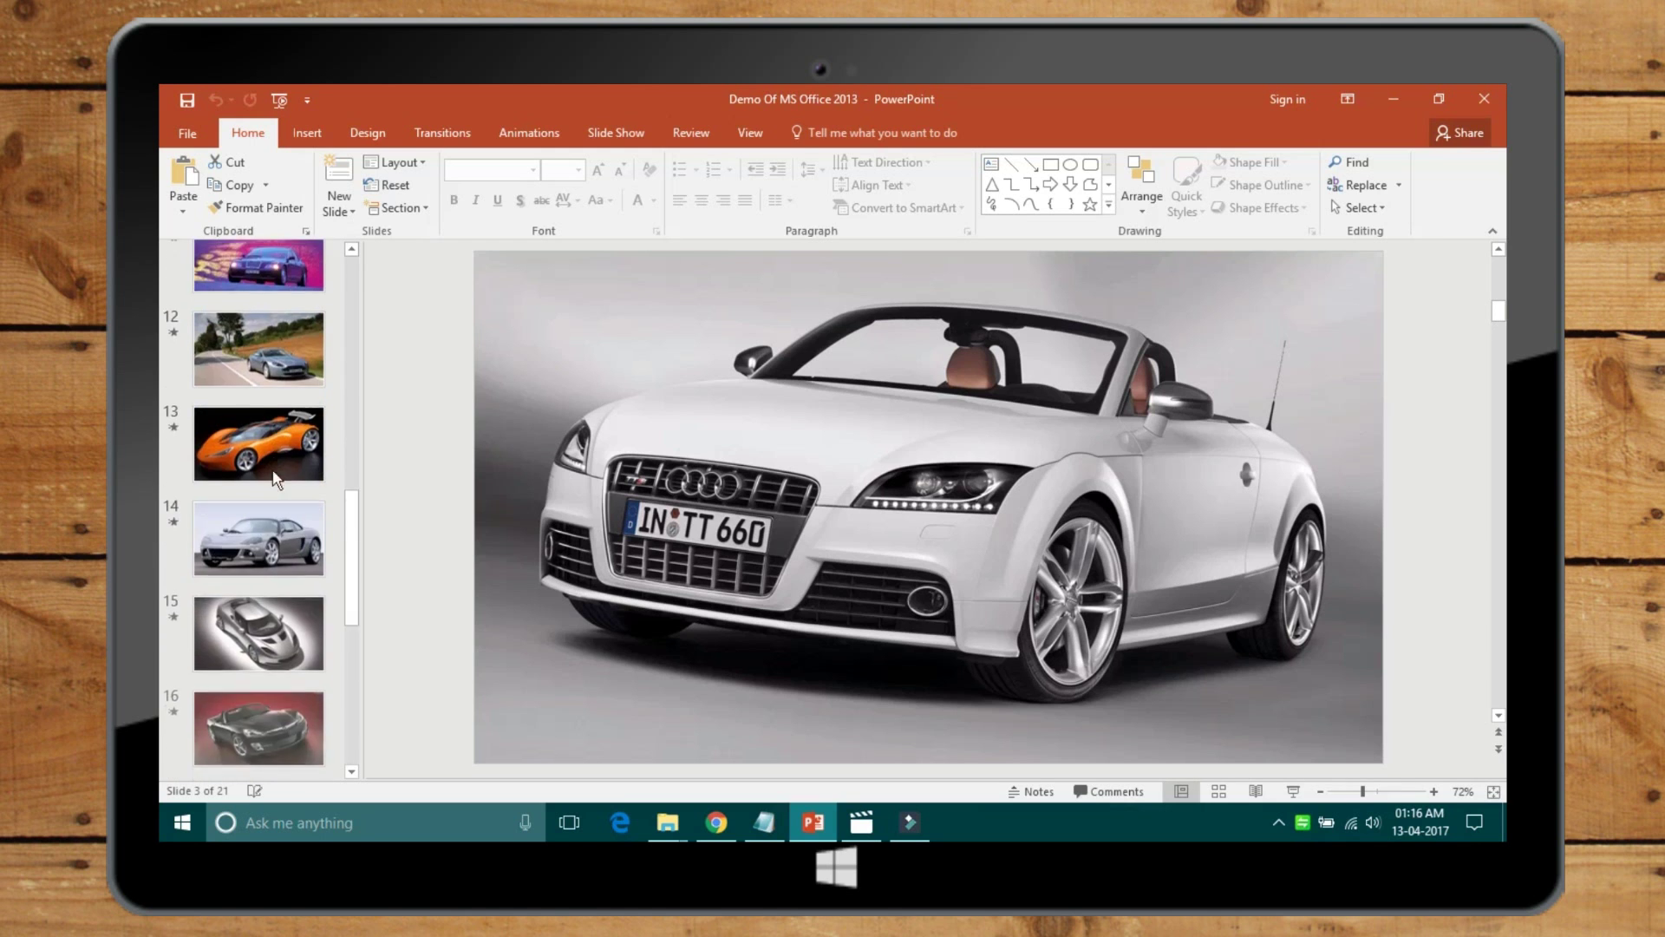
left_click(870, 831)
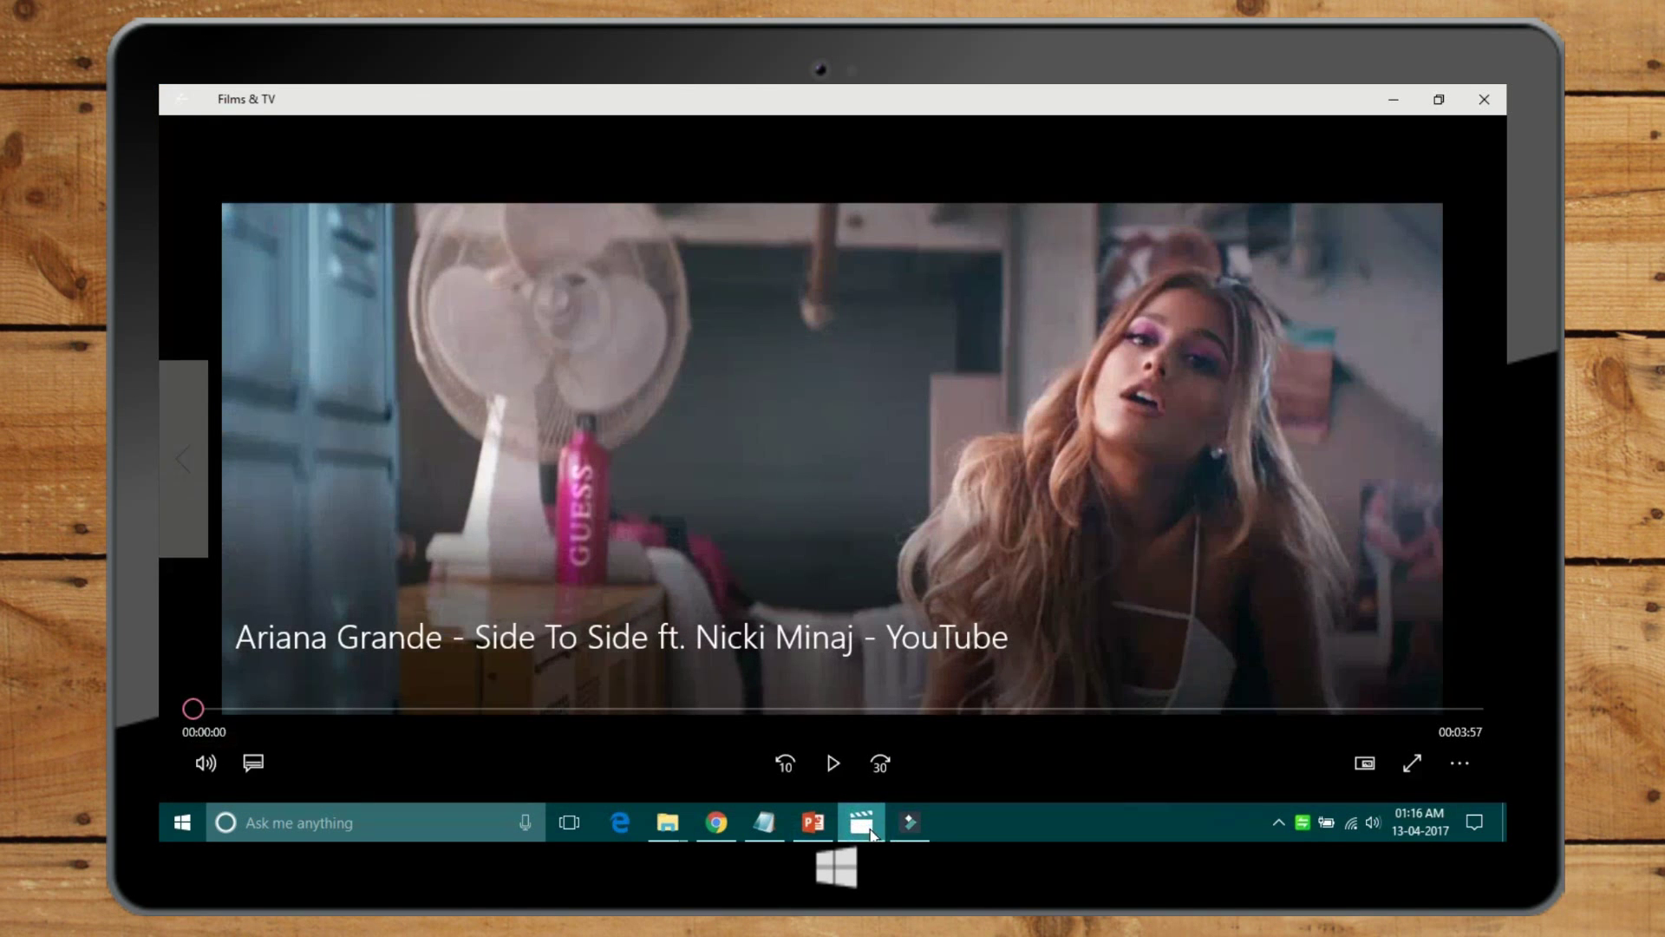
left_click(829, 773)
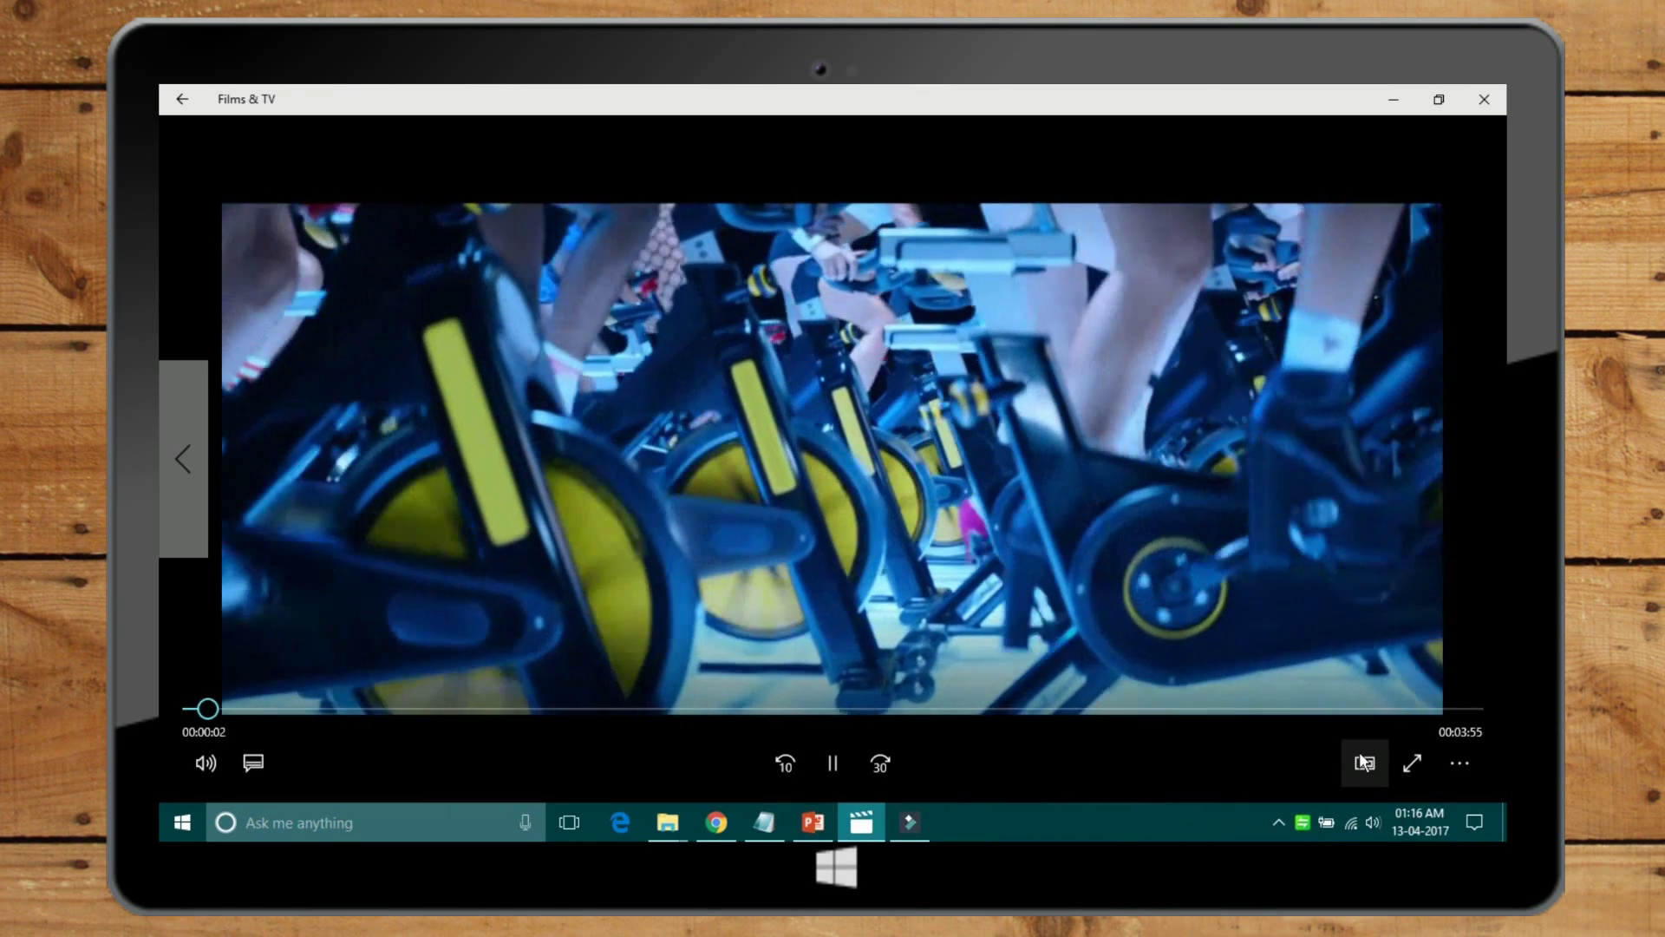
left_click(1365, 762)
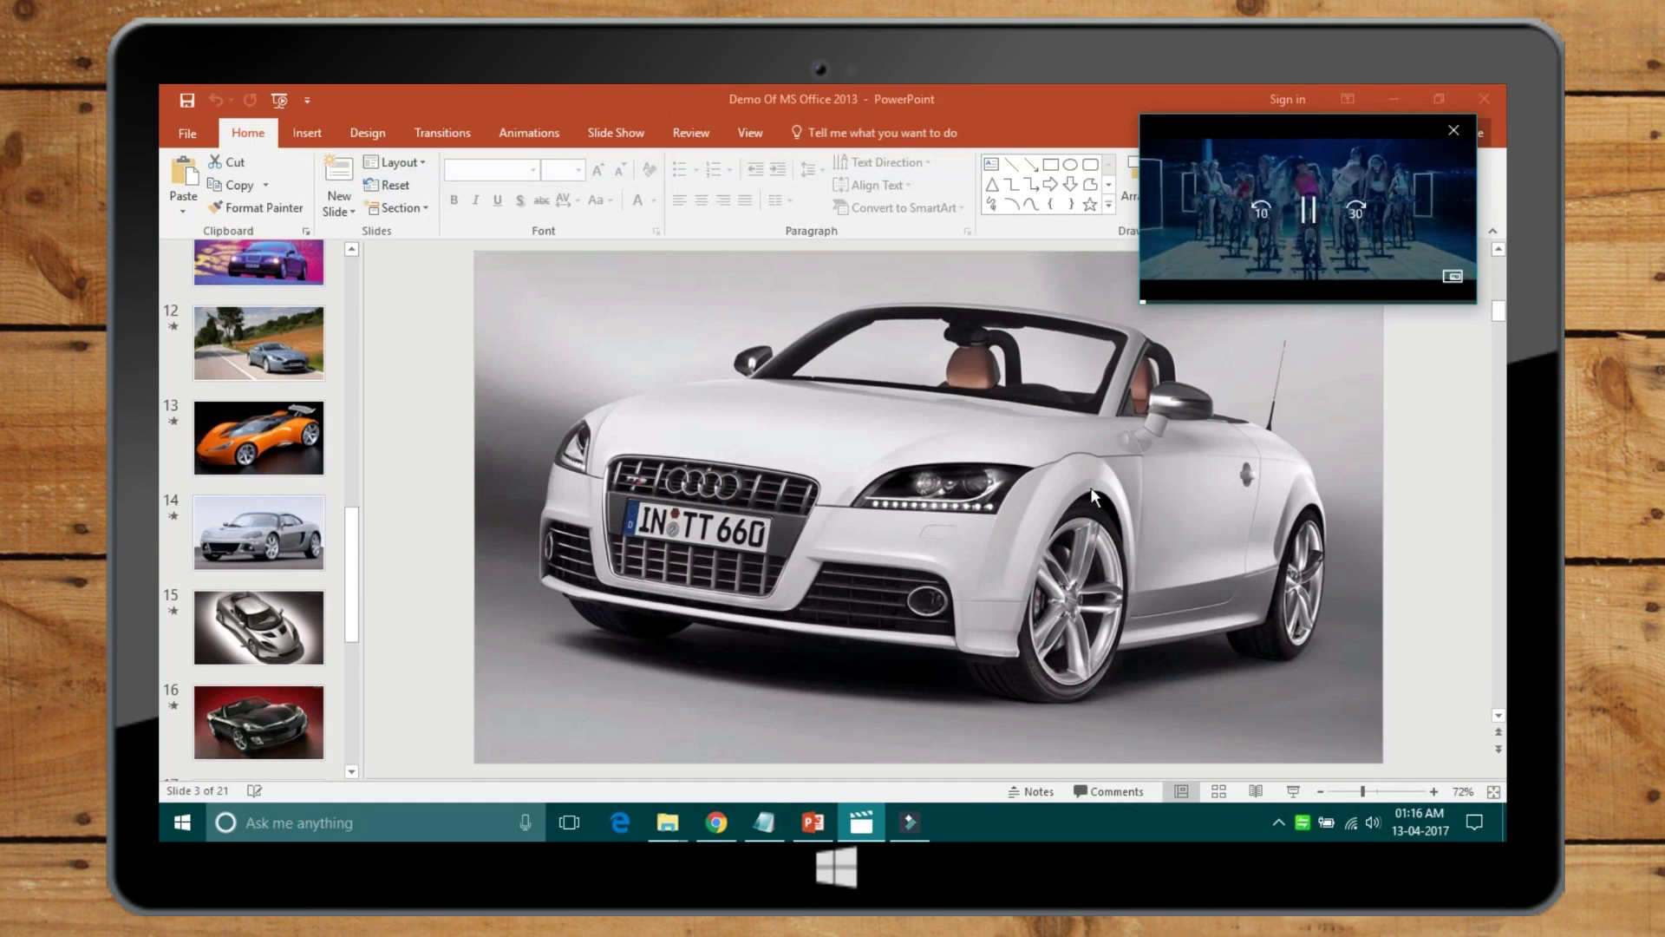
Step: Enlarge the floating video overlay and show slide 5 with the orange Audi in PowerPoint
left_click(860, 531)
scroll(861, 531, "down", 3)
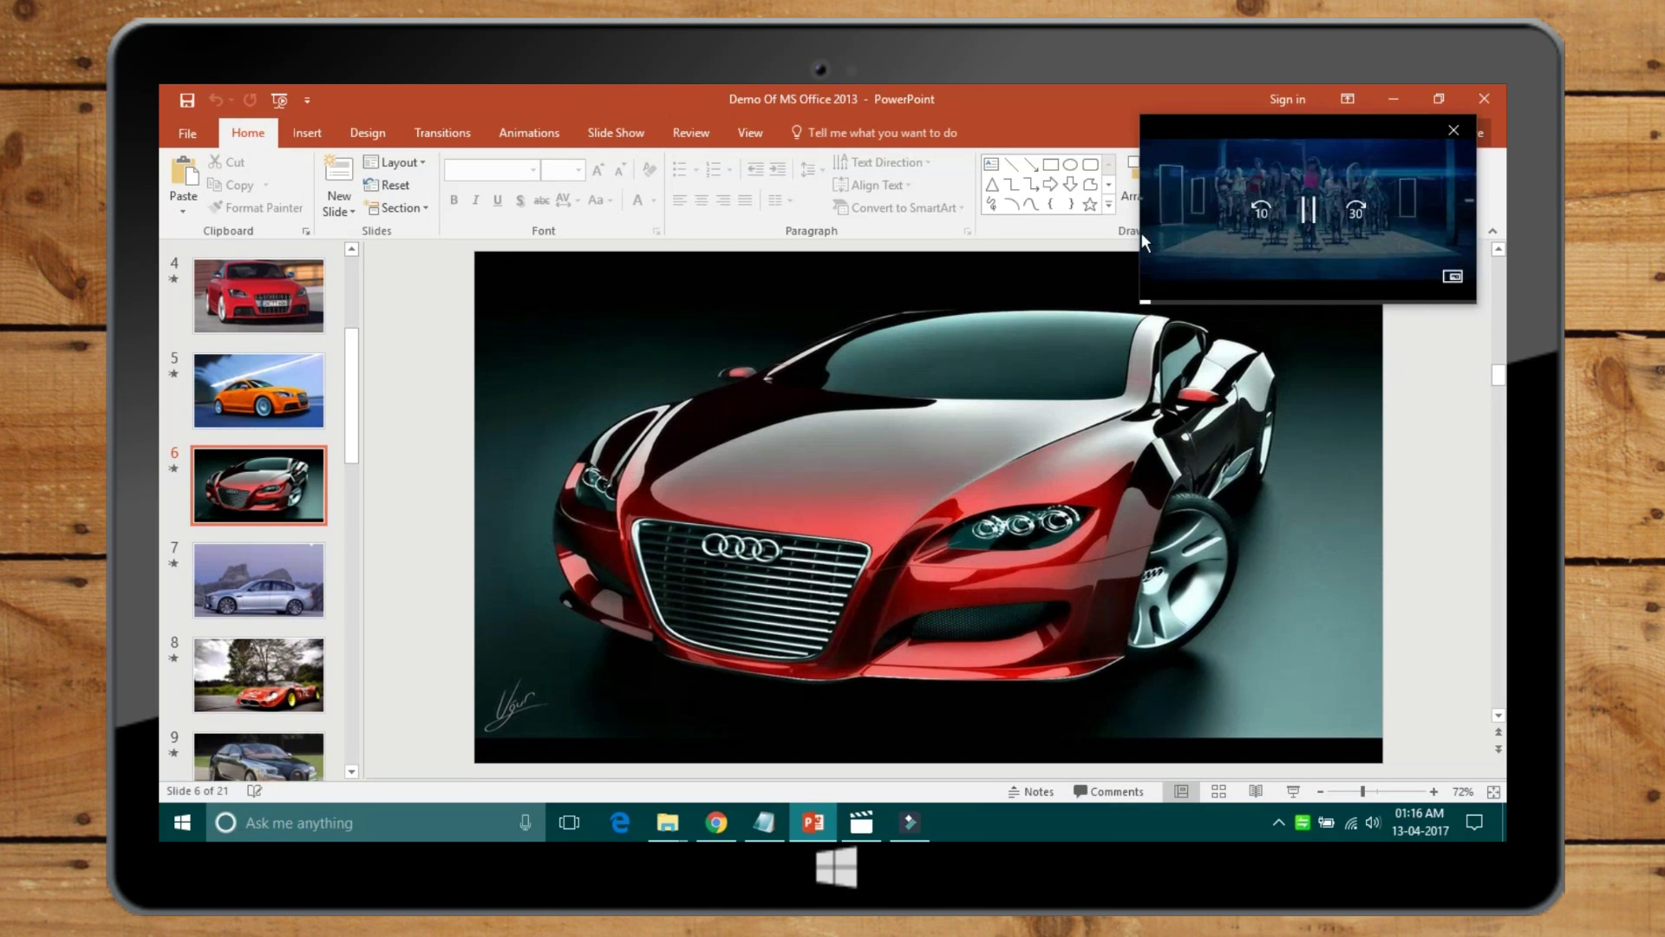
left_click_drag(1141, 232, 1026, 233)
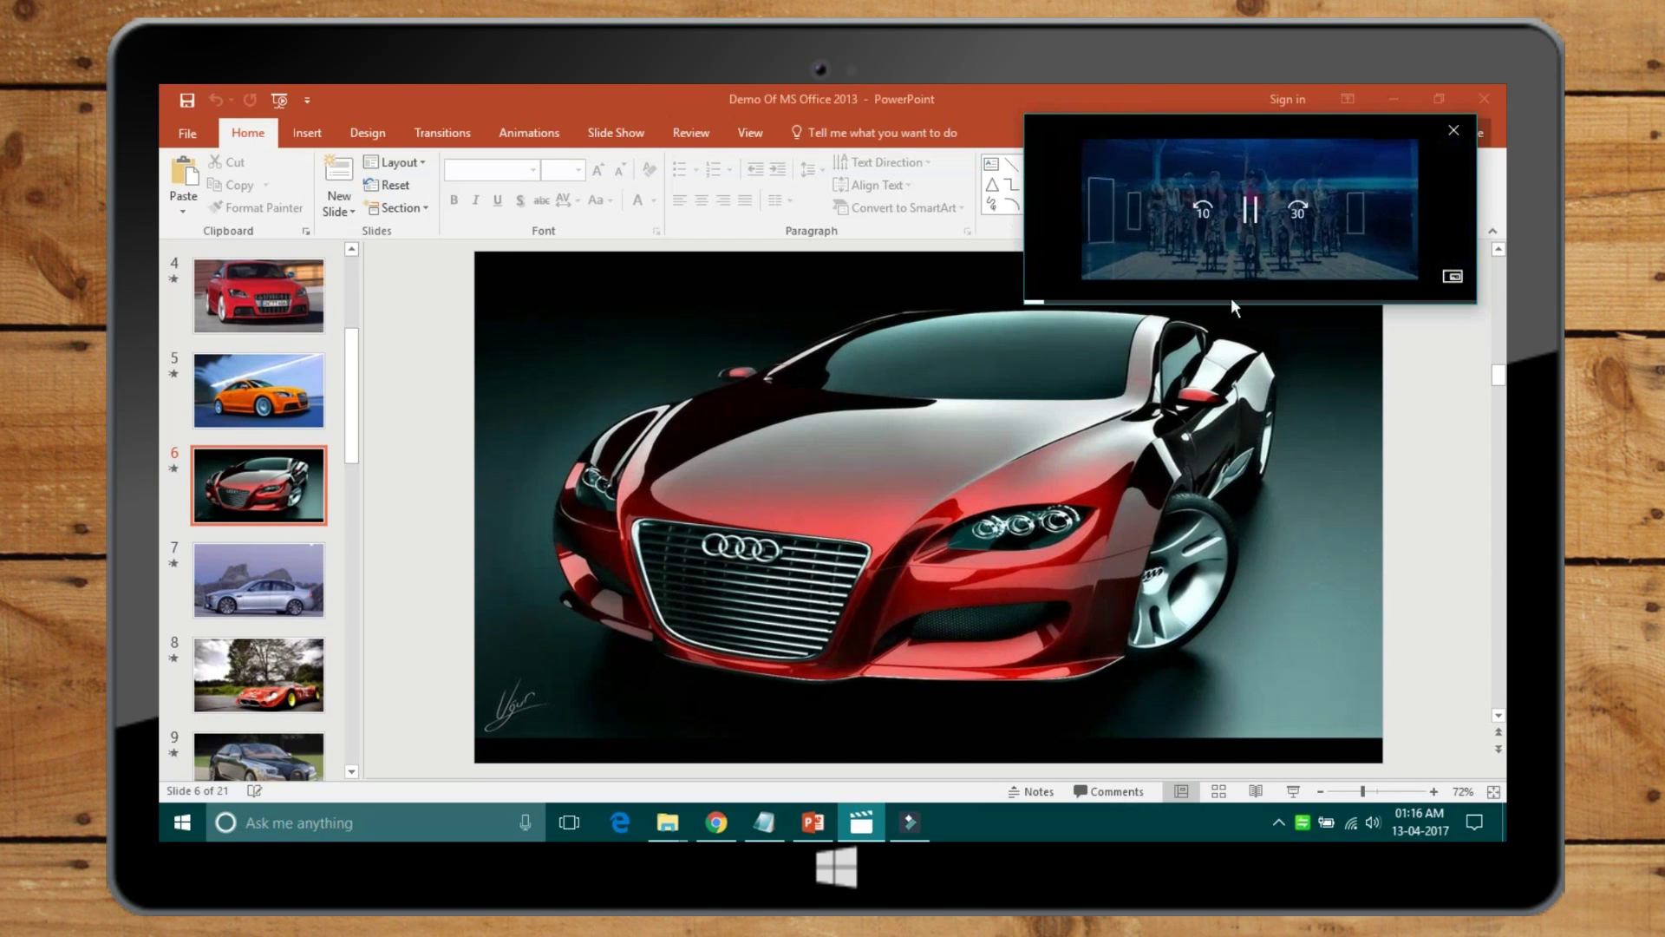
left_click_drag(1231, 304, 1227, 387)
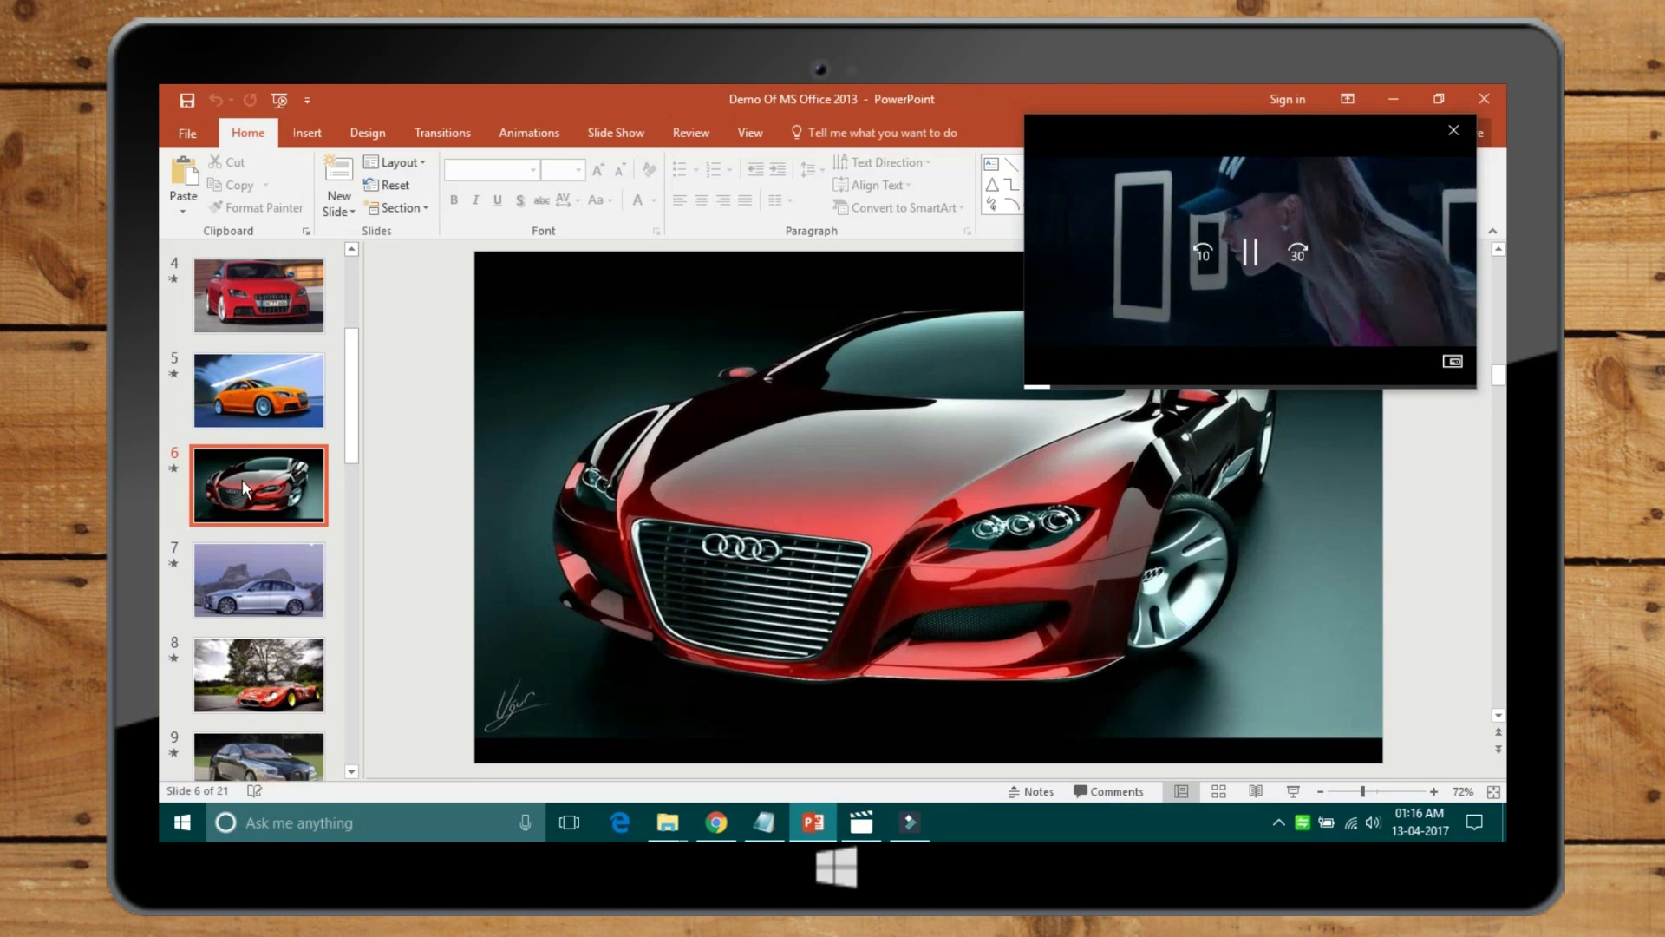
left_click(255, 406)
scroll(255, 406, "up", 3)
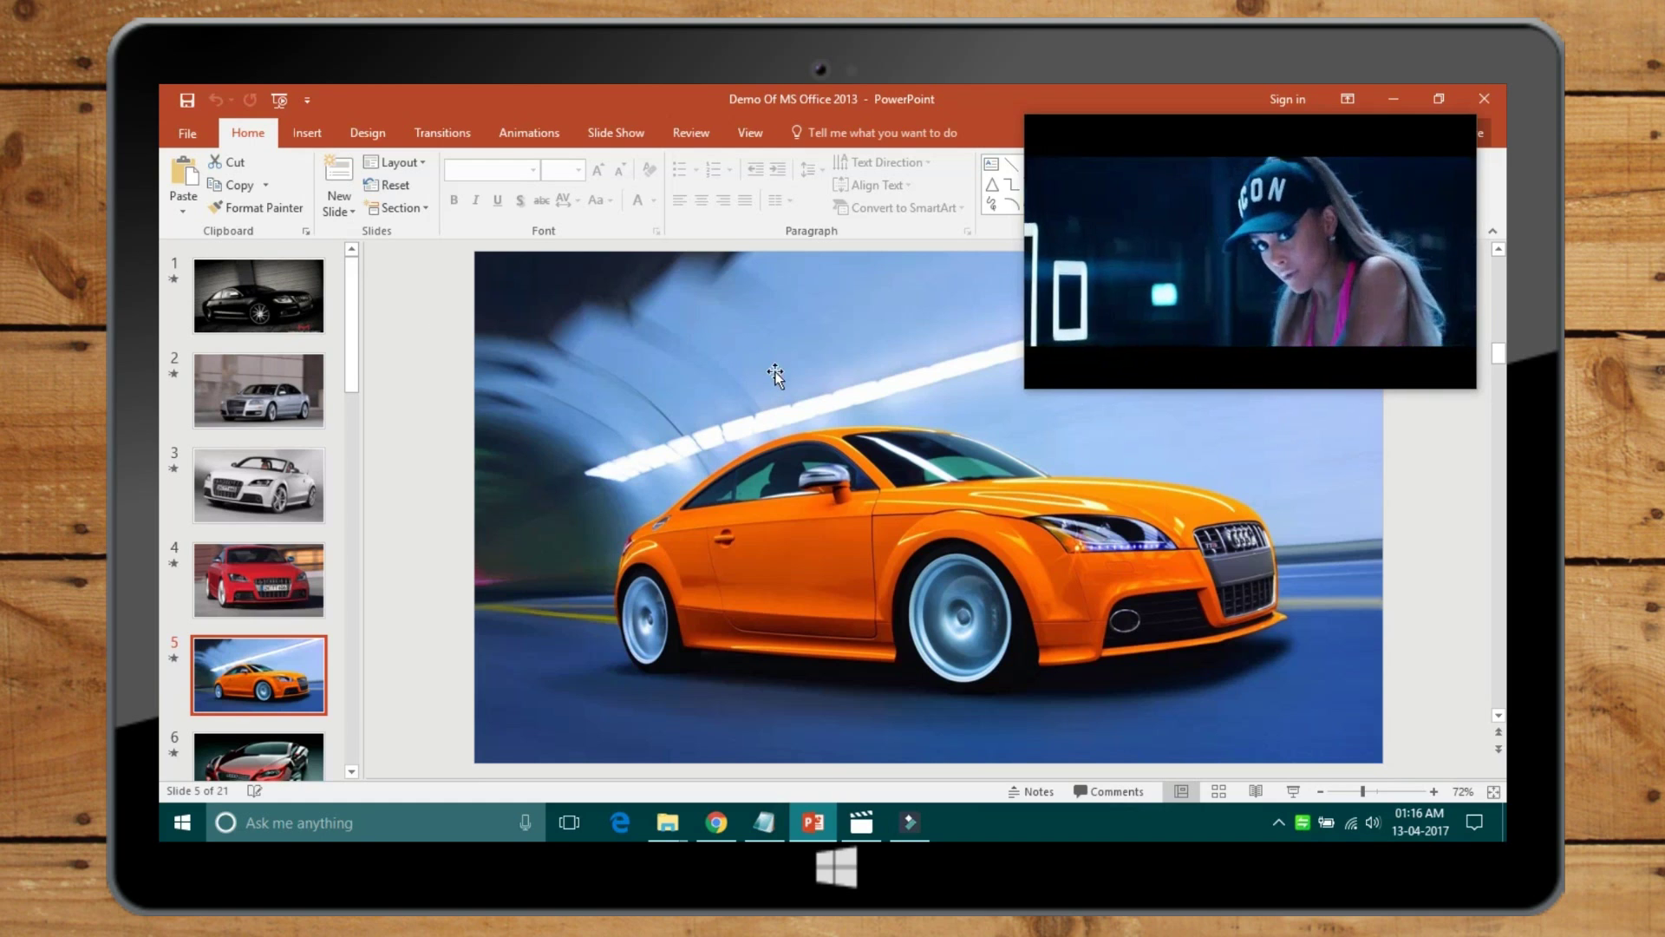
mouse_move(1440, 187)
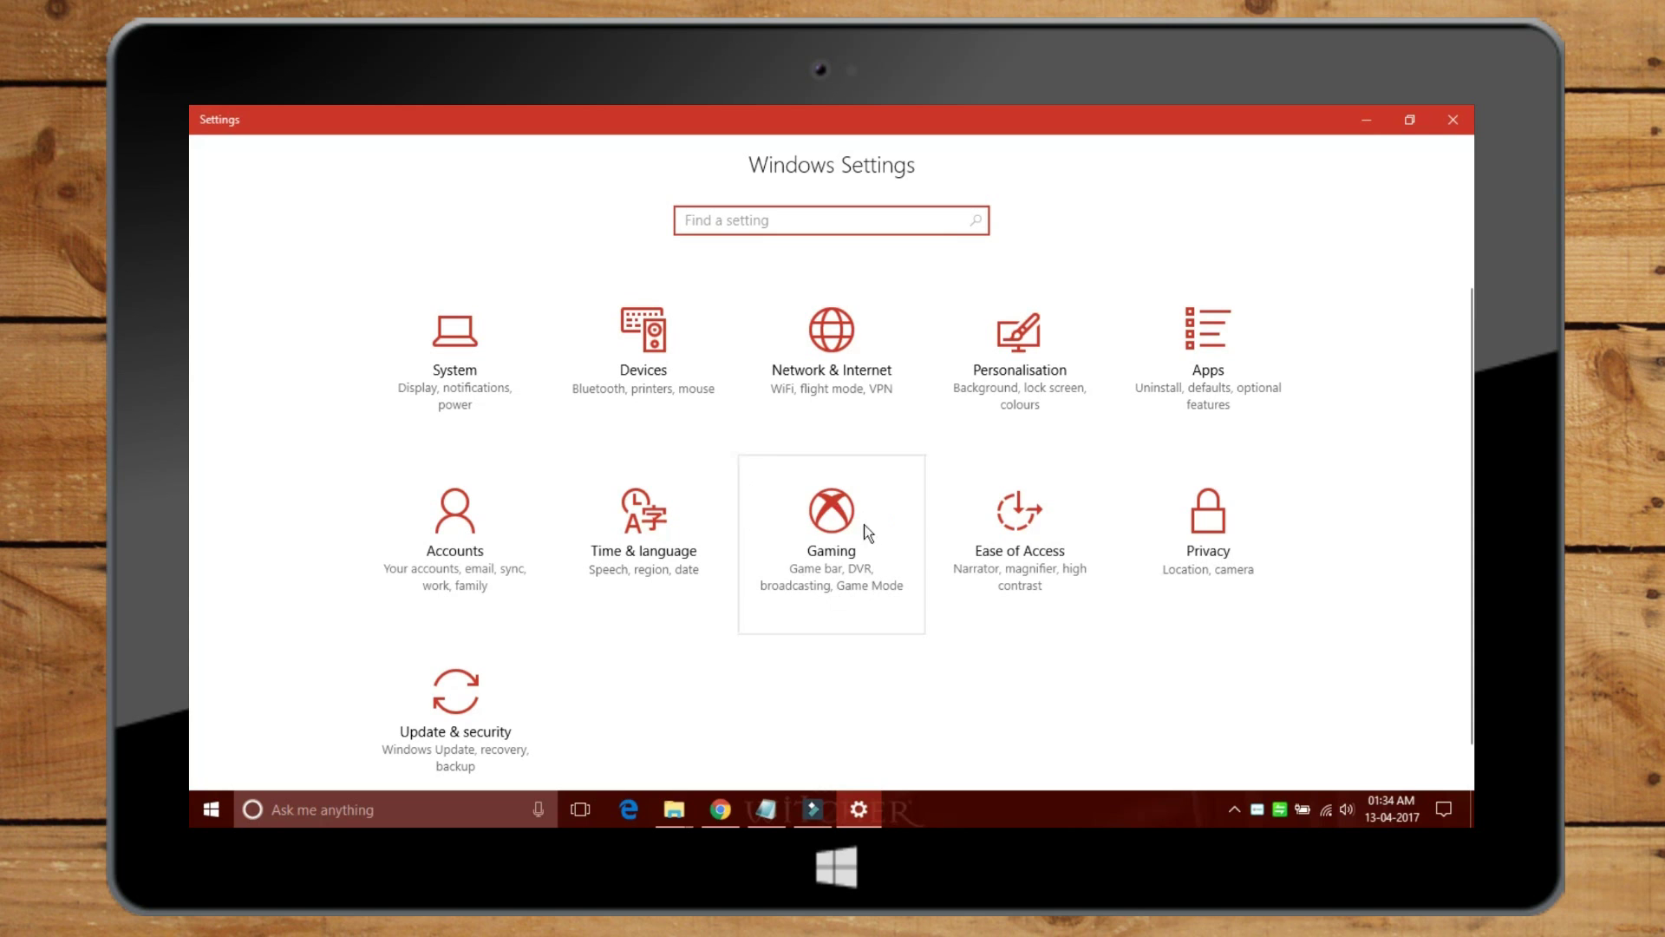
Step: Open the Gaming settings and review the Game Mode and Game bar pages
left_click(868, 555)
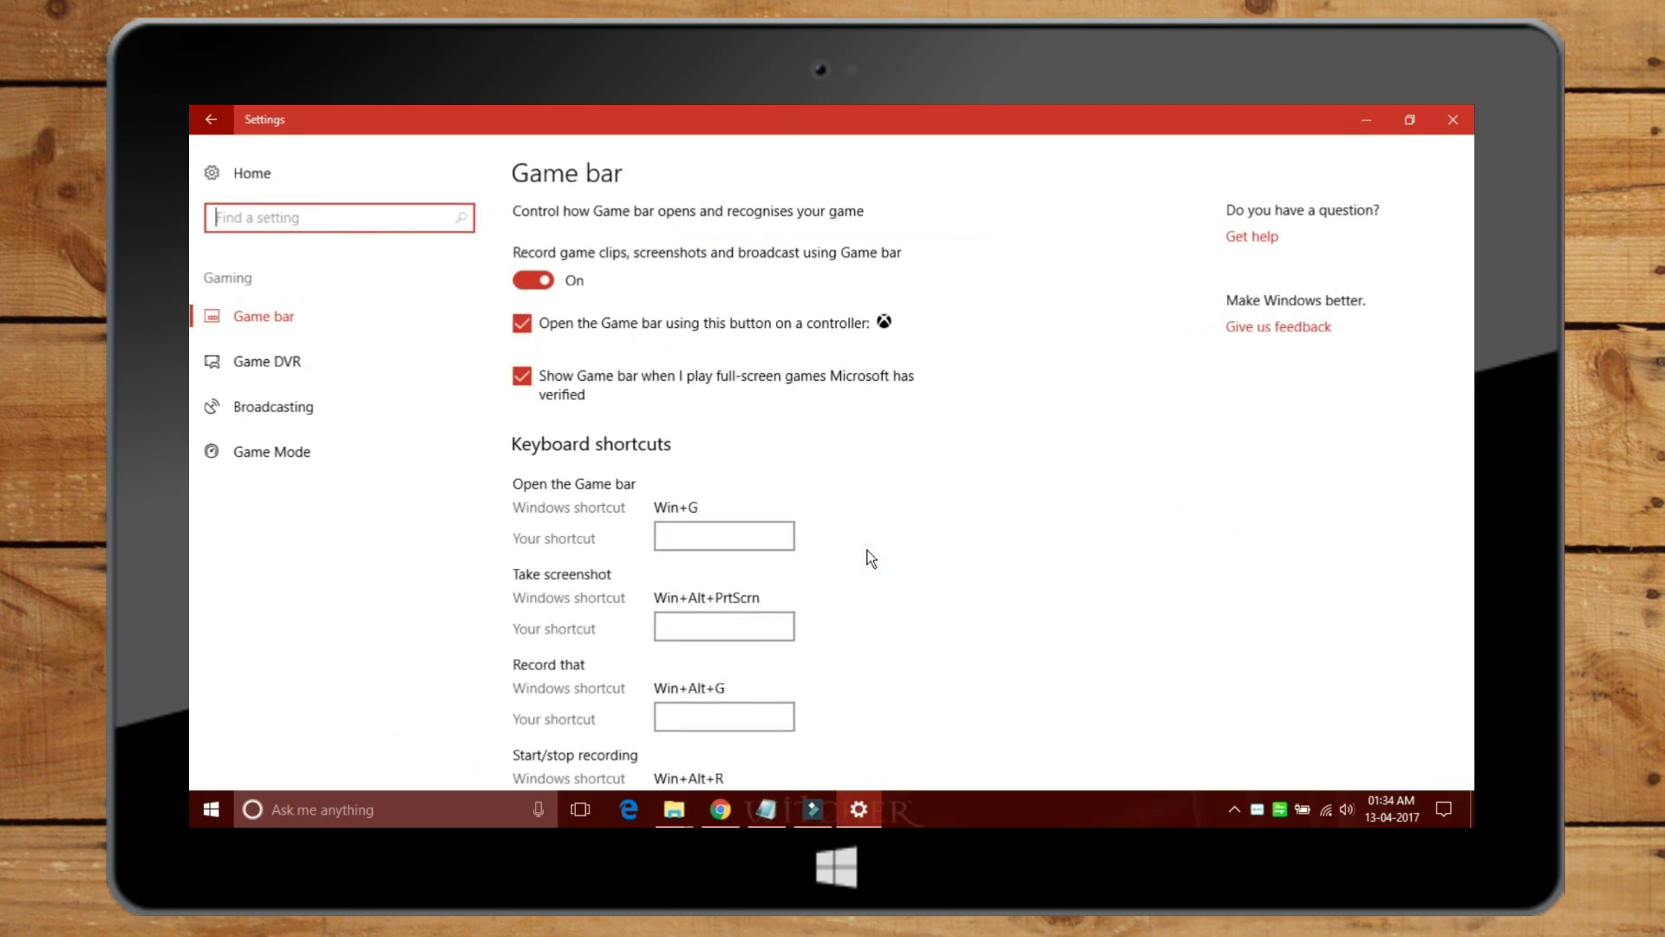
left_click(279, 460)
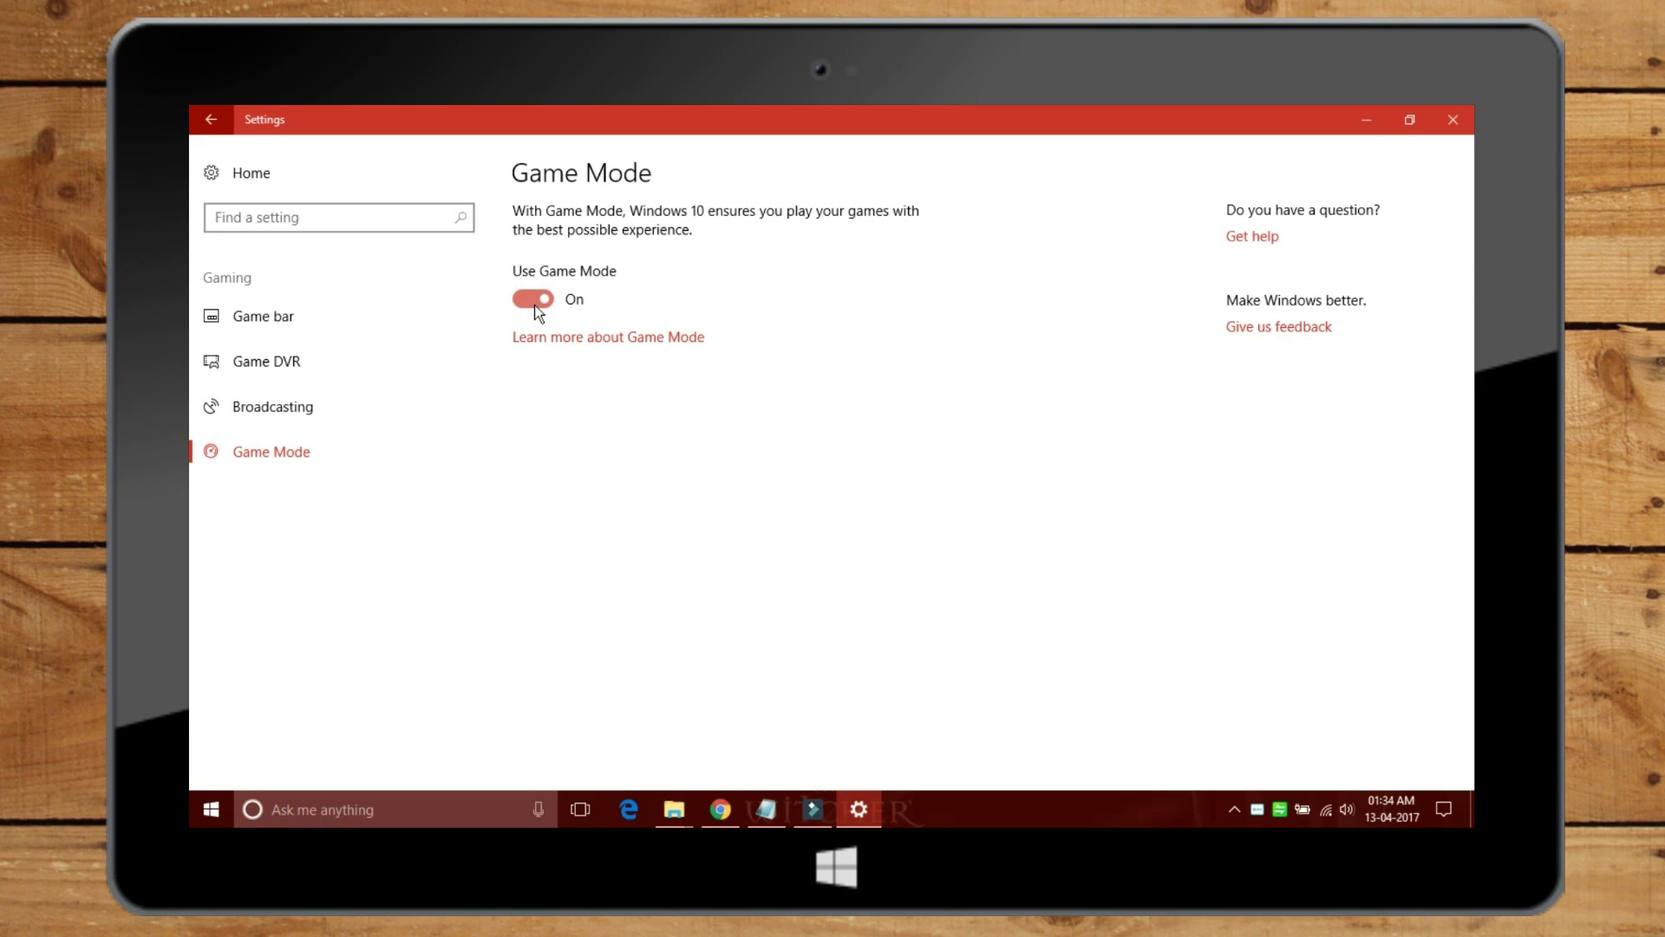
left_click(345, 319)
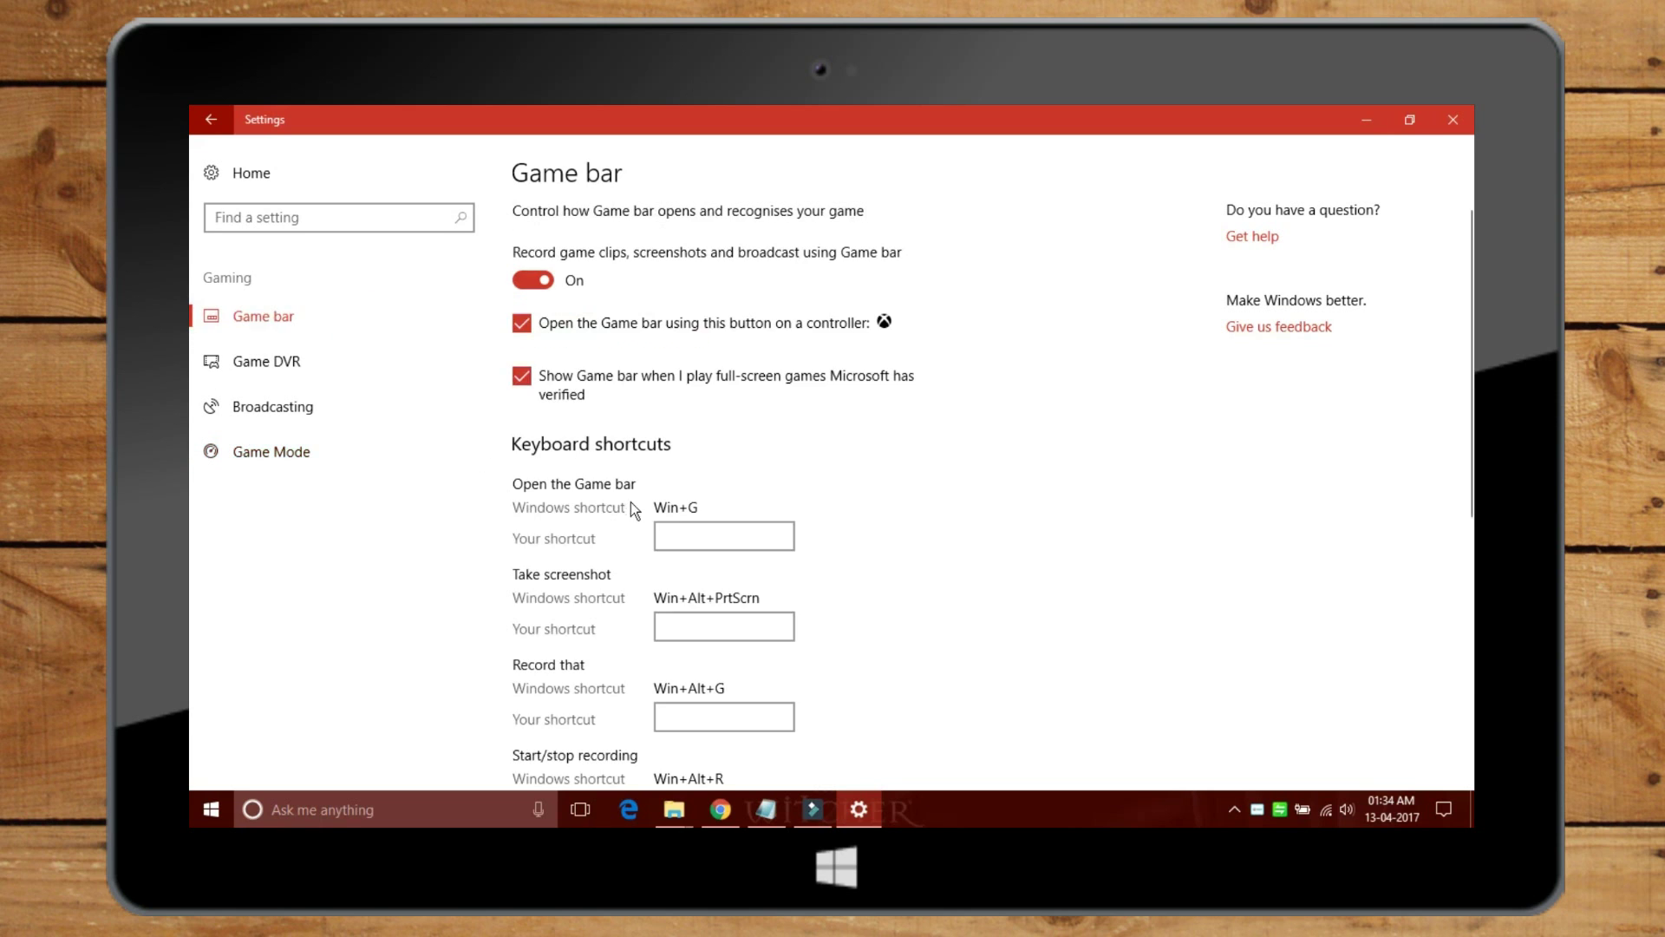
scroll(632, 507, "down", 3)
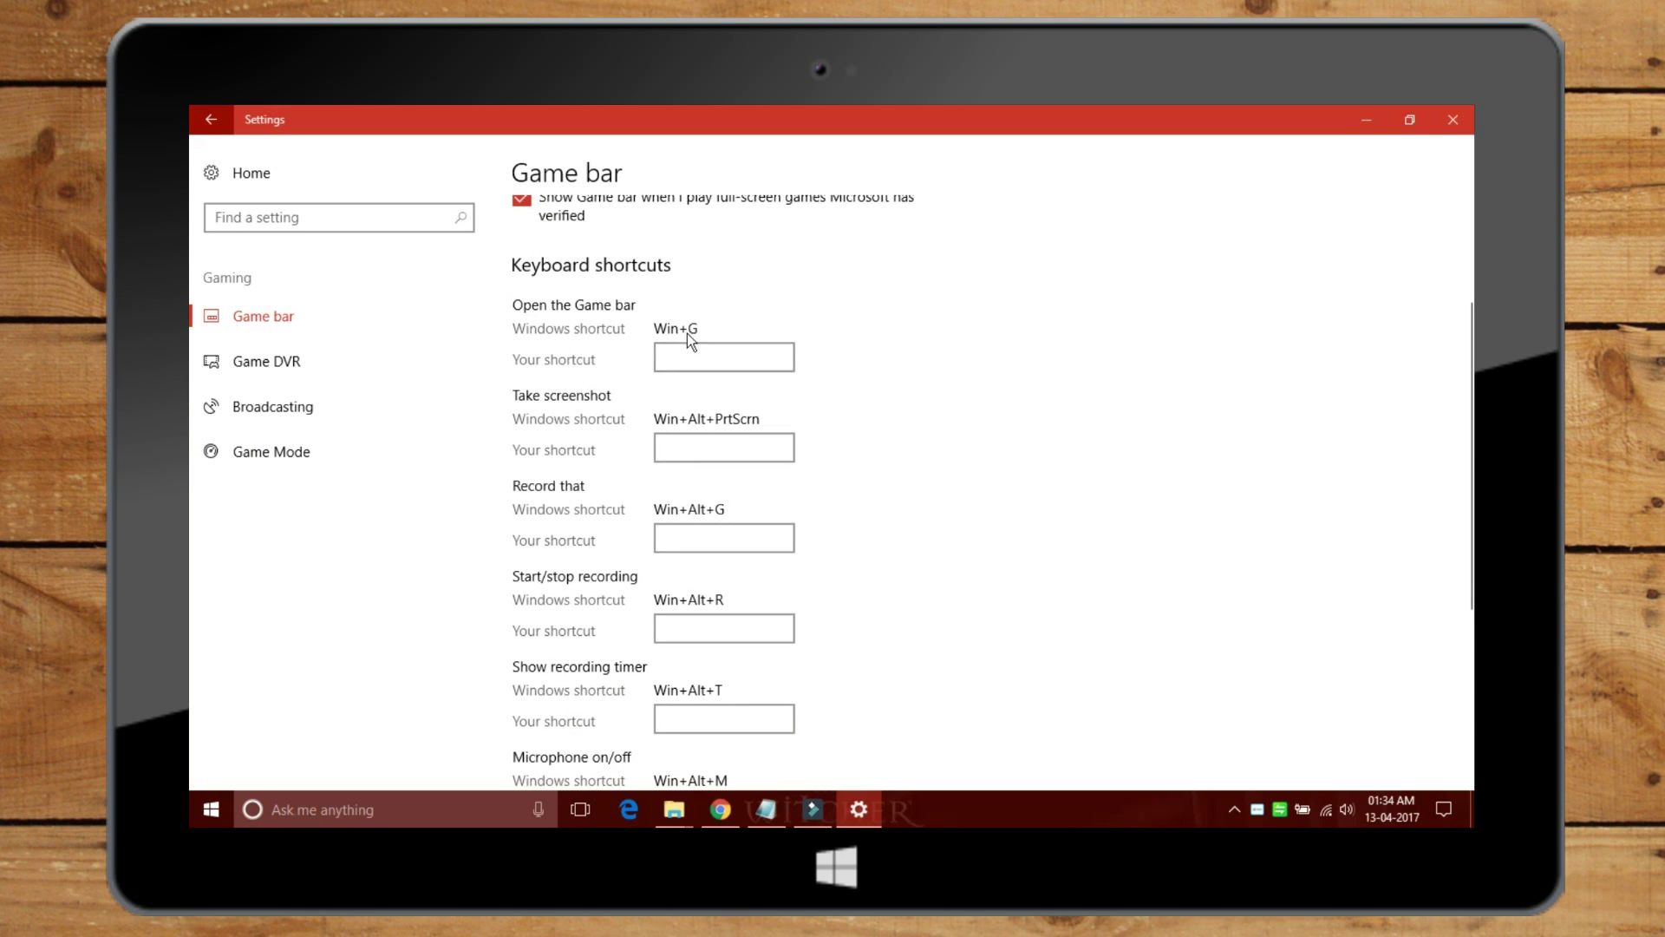
scroll(670, 382, "down", 4)
scroll(669, 382, "up", 2)
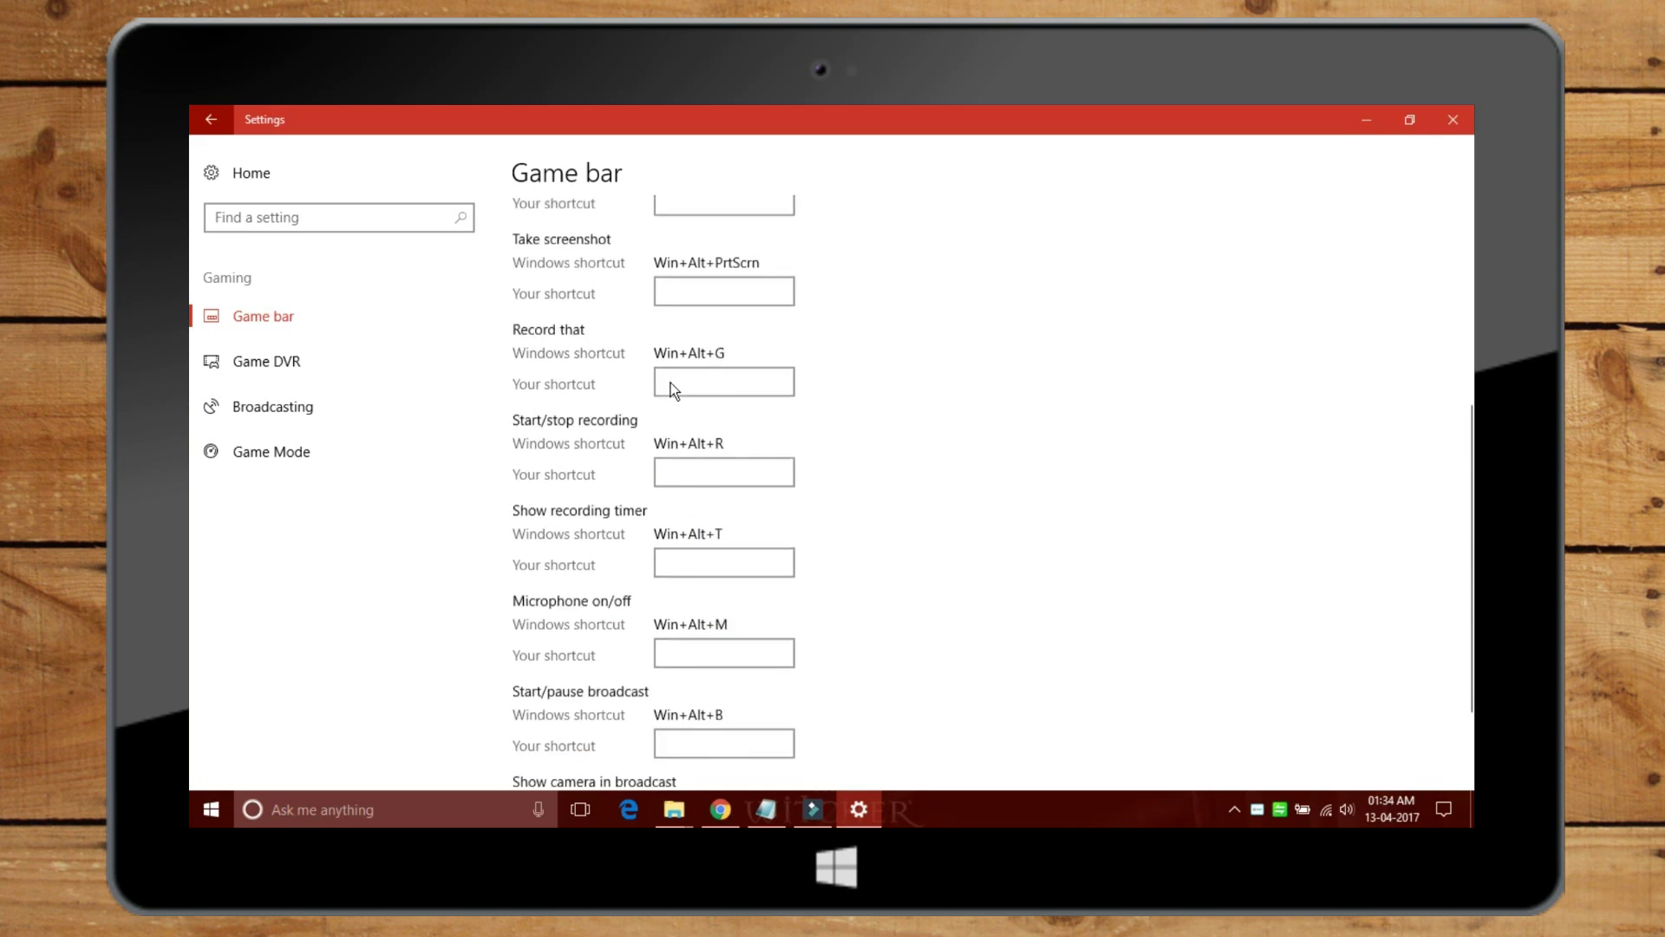
scroll(670, 383, "up", 3)
Step: View the Game DVR page, then the Broadcasting audio and camera options
left_click(302, 358)
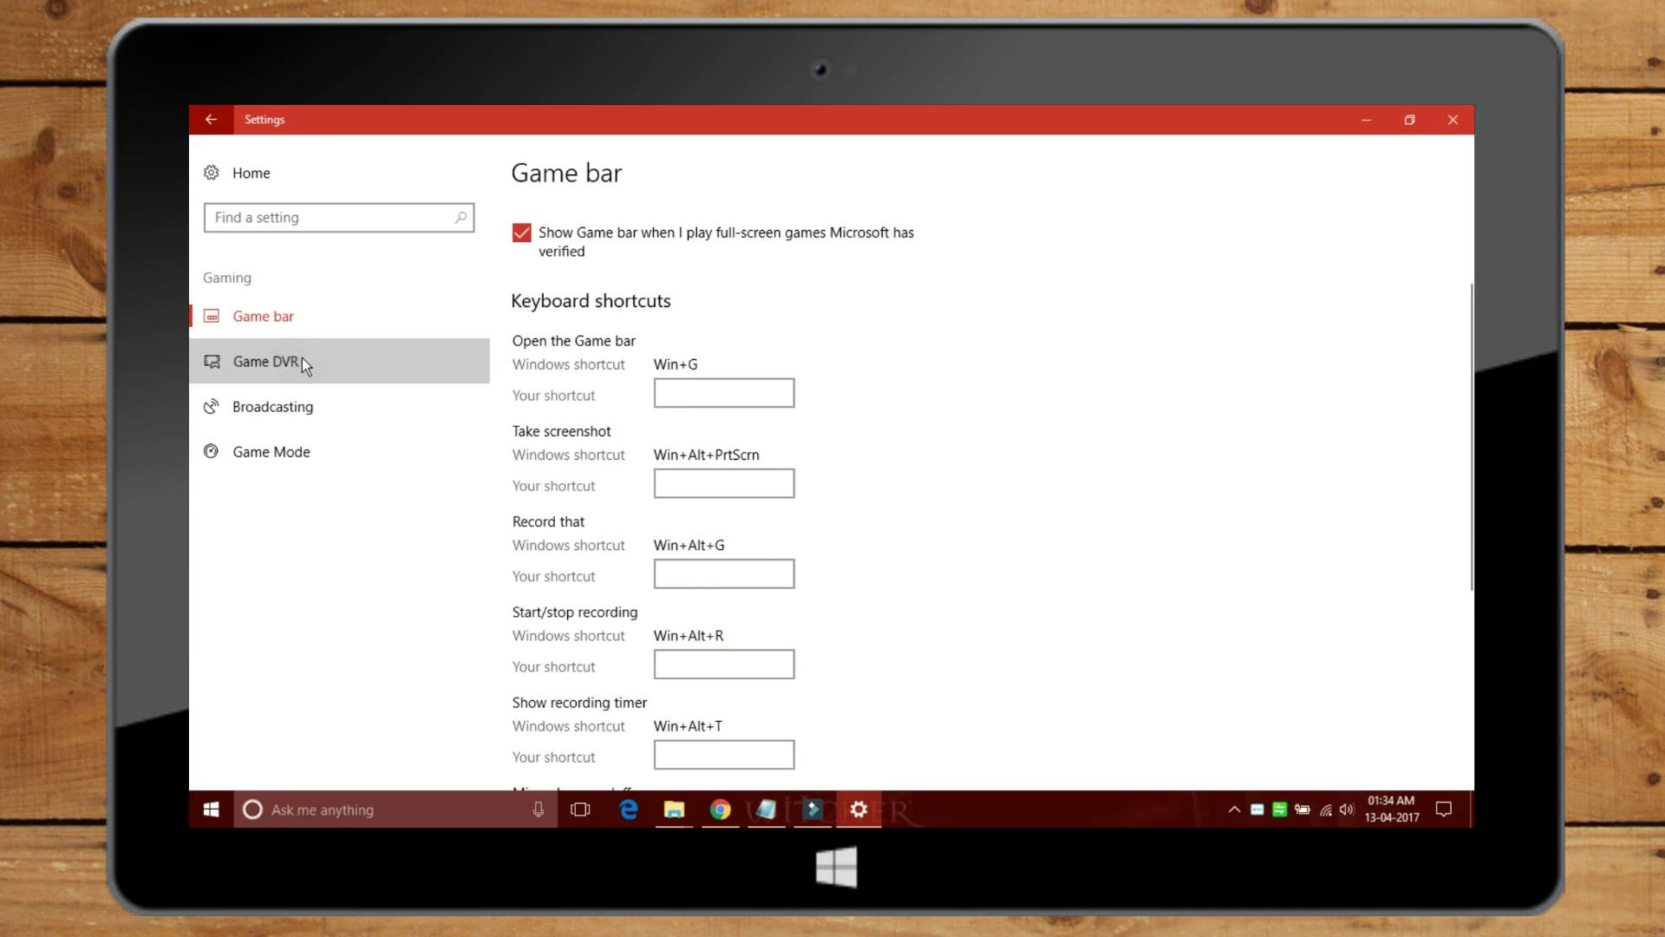
scroll(595, 310, "down", 10)
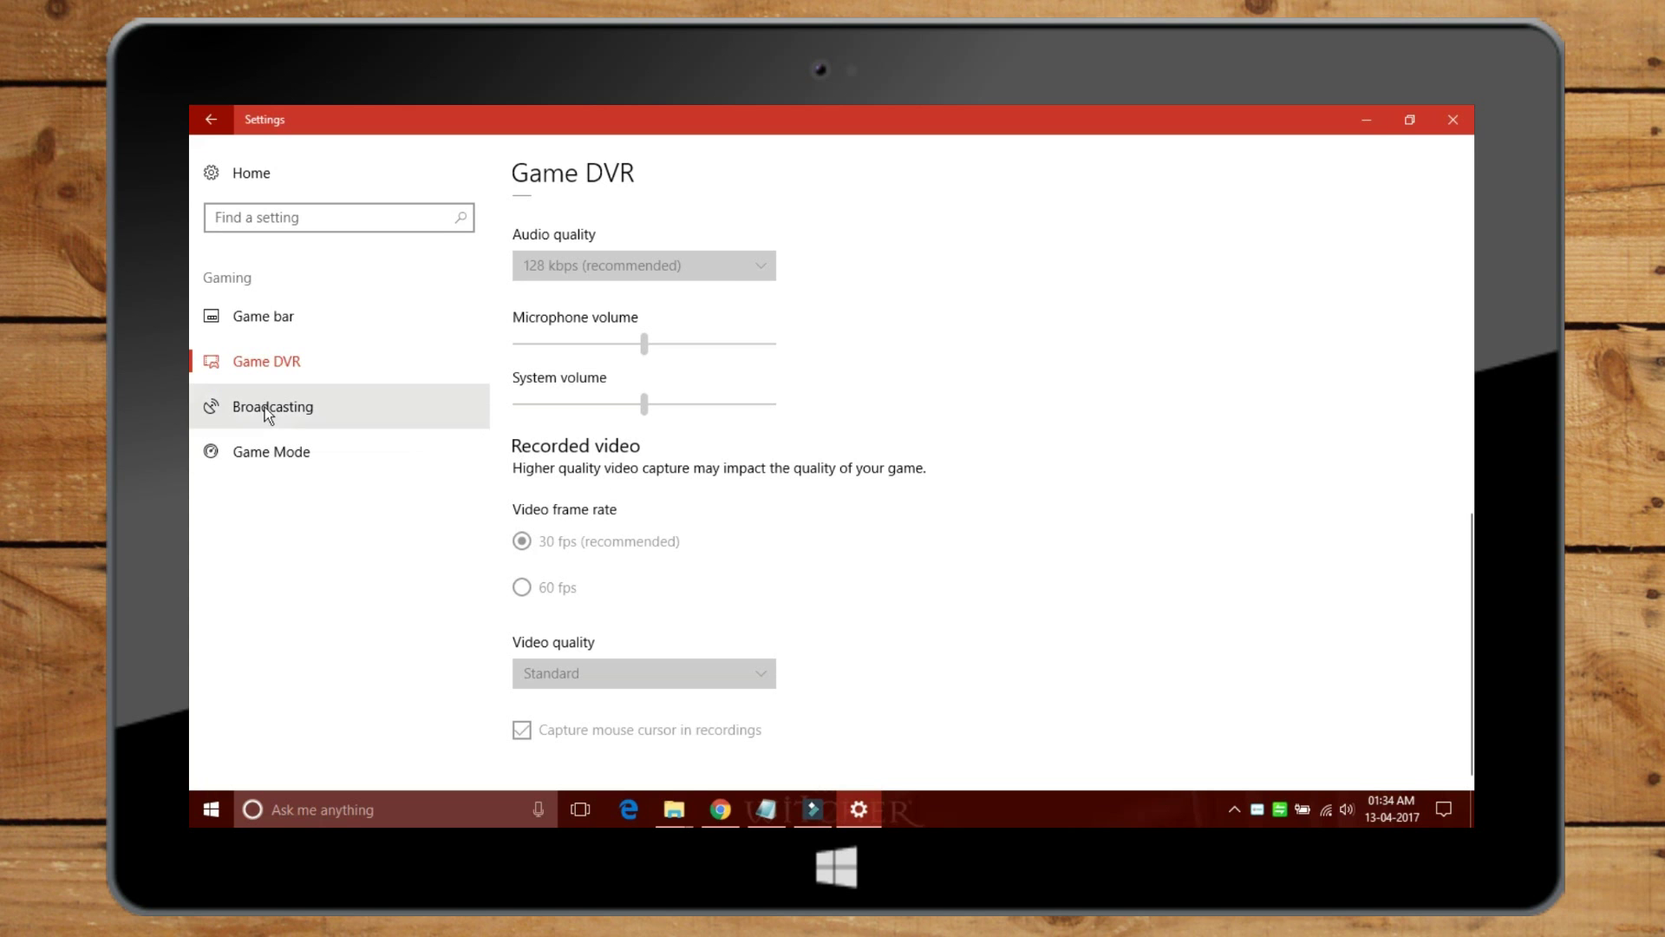
left_click(285, 415)
scroll(653, 325, "down", 3)
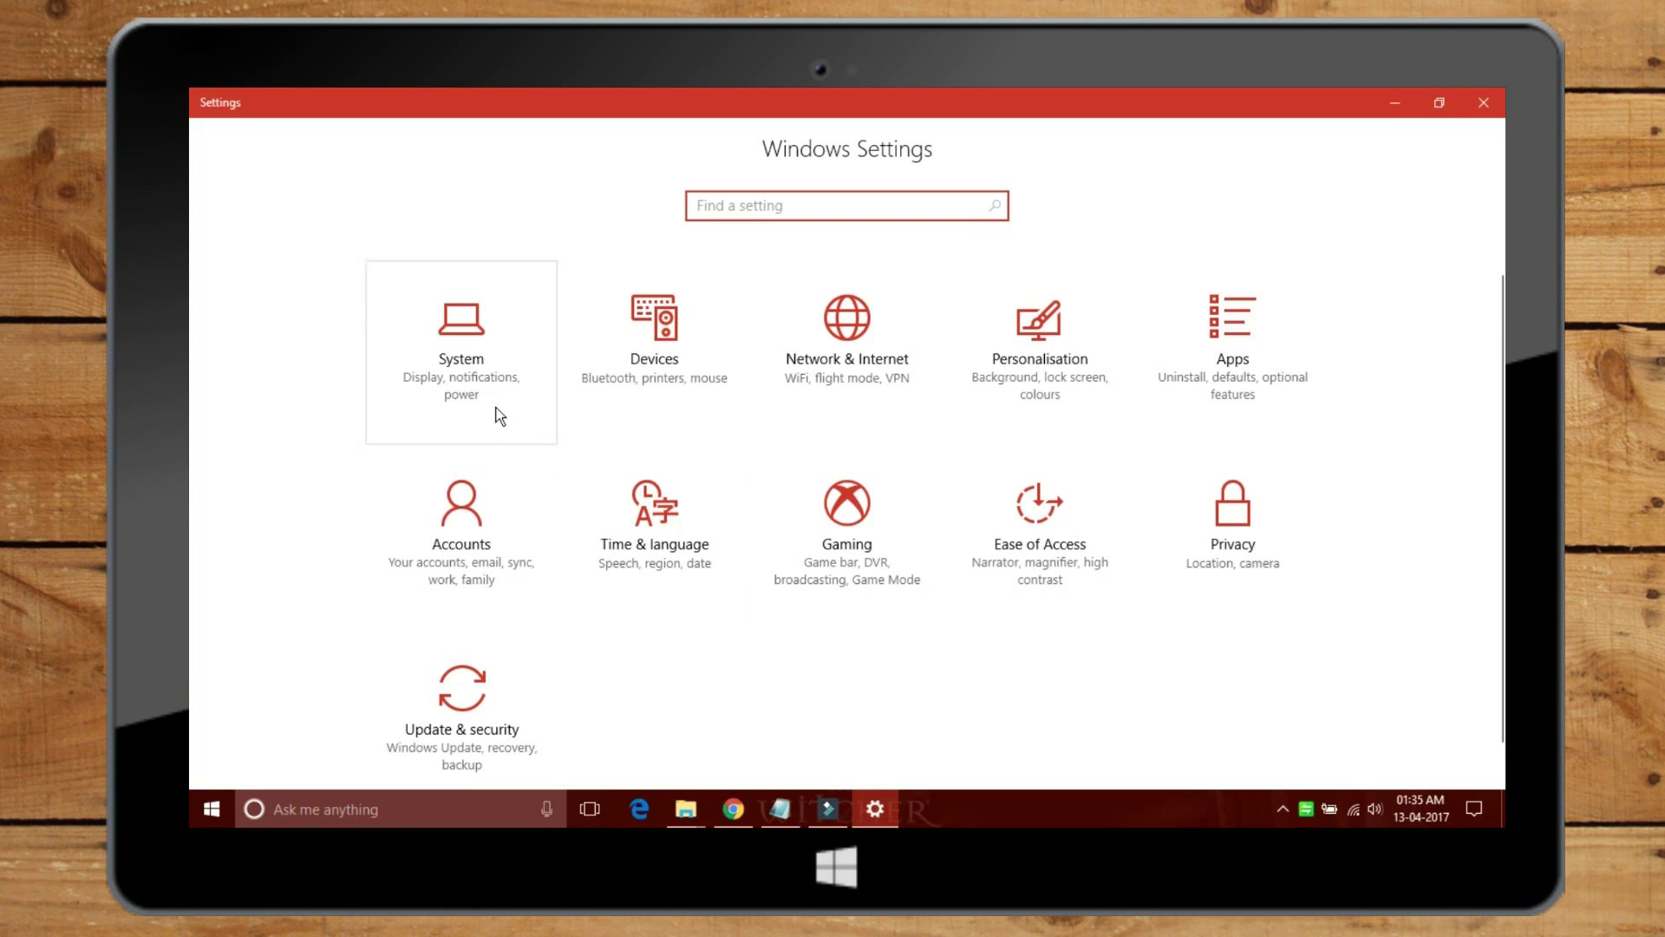
Step: In Display settings, turn Night light off and back on, then open its detailed settings
left_click(496, 411)
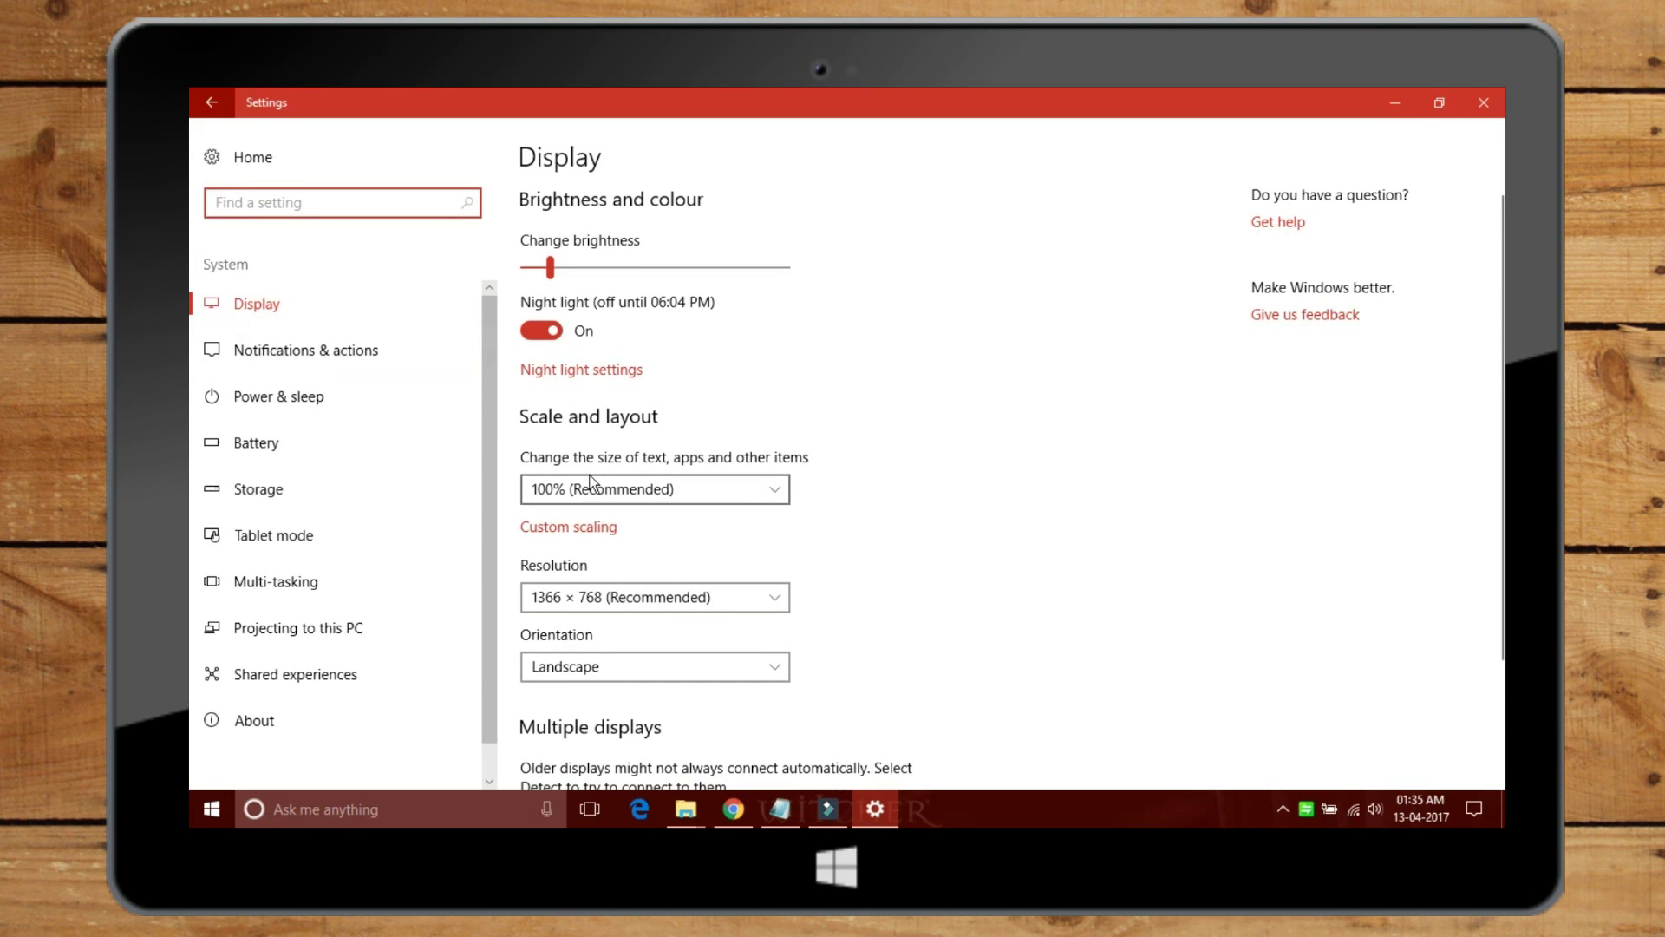
left_click(552, 333)
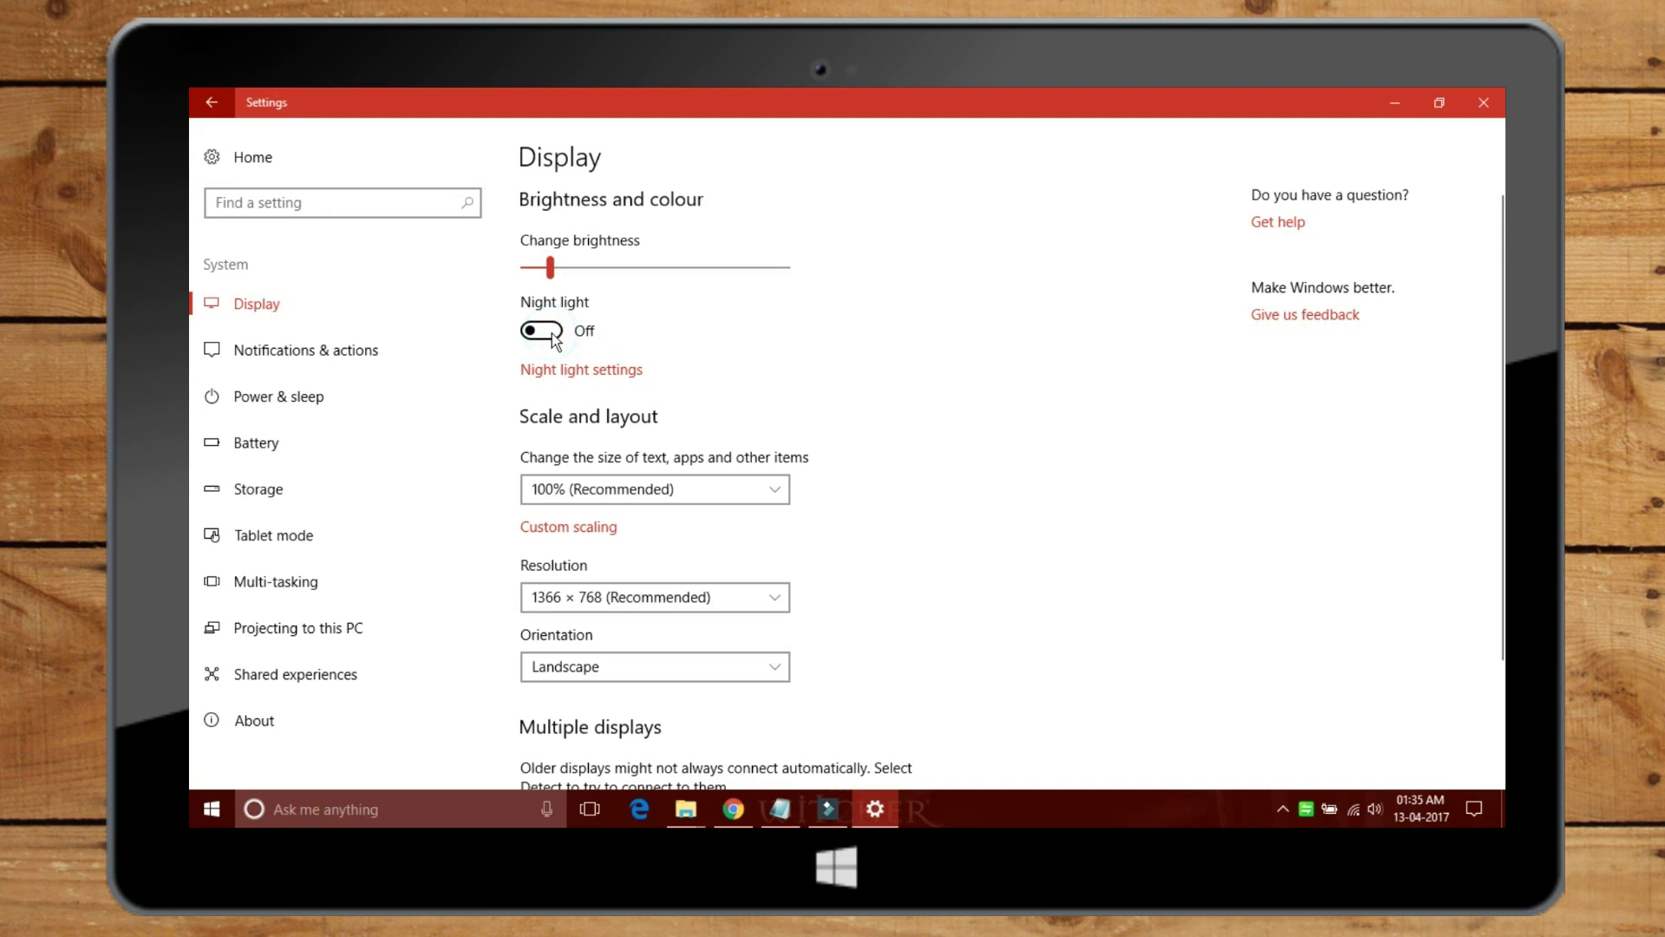
left_click(552, 333)
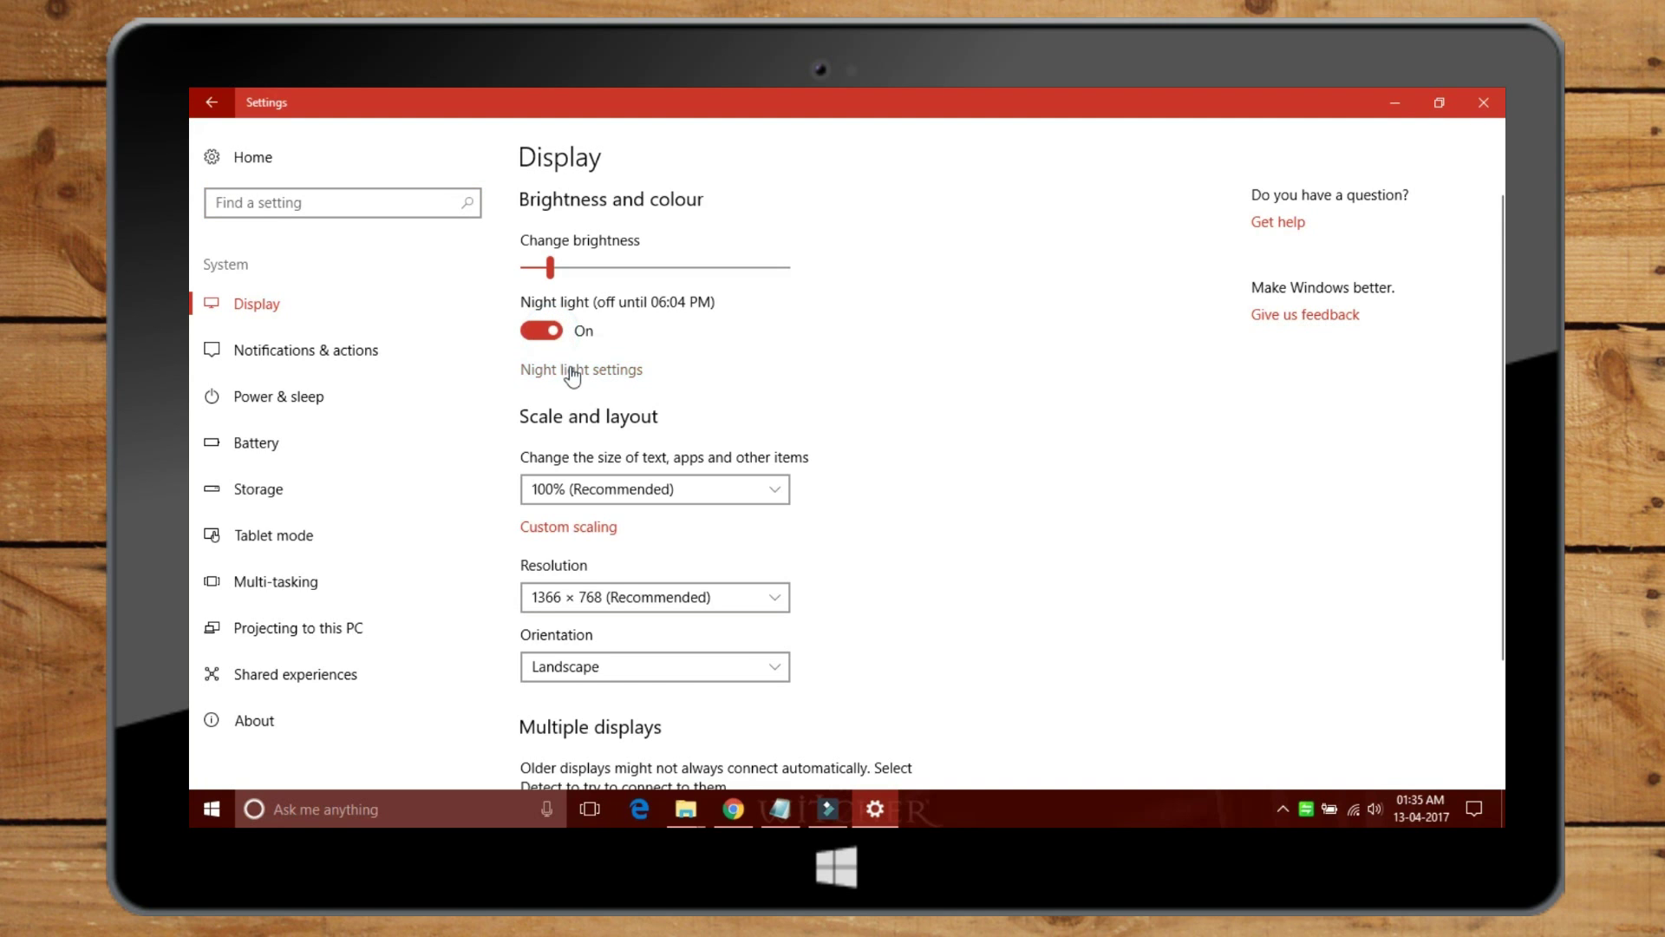
left_click(570, 369)
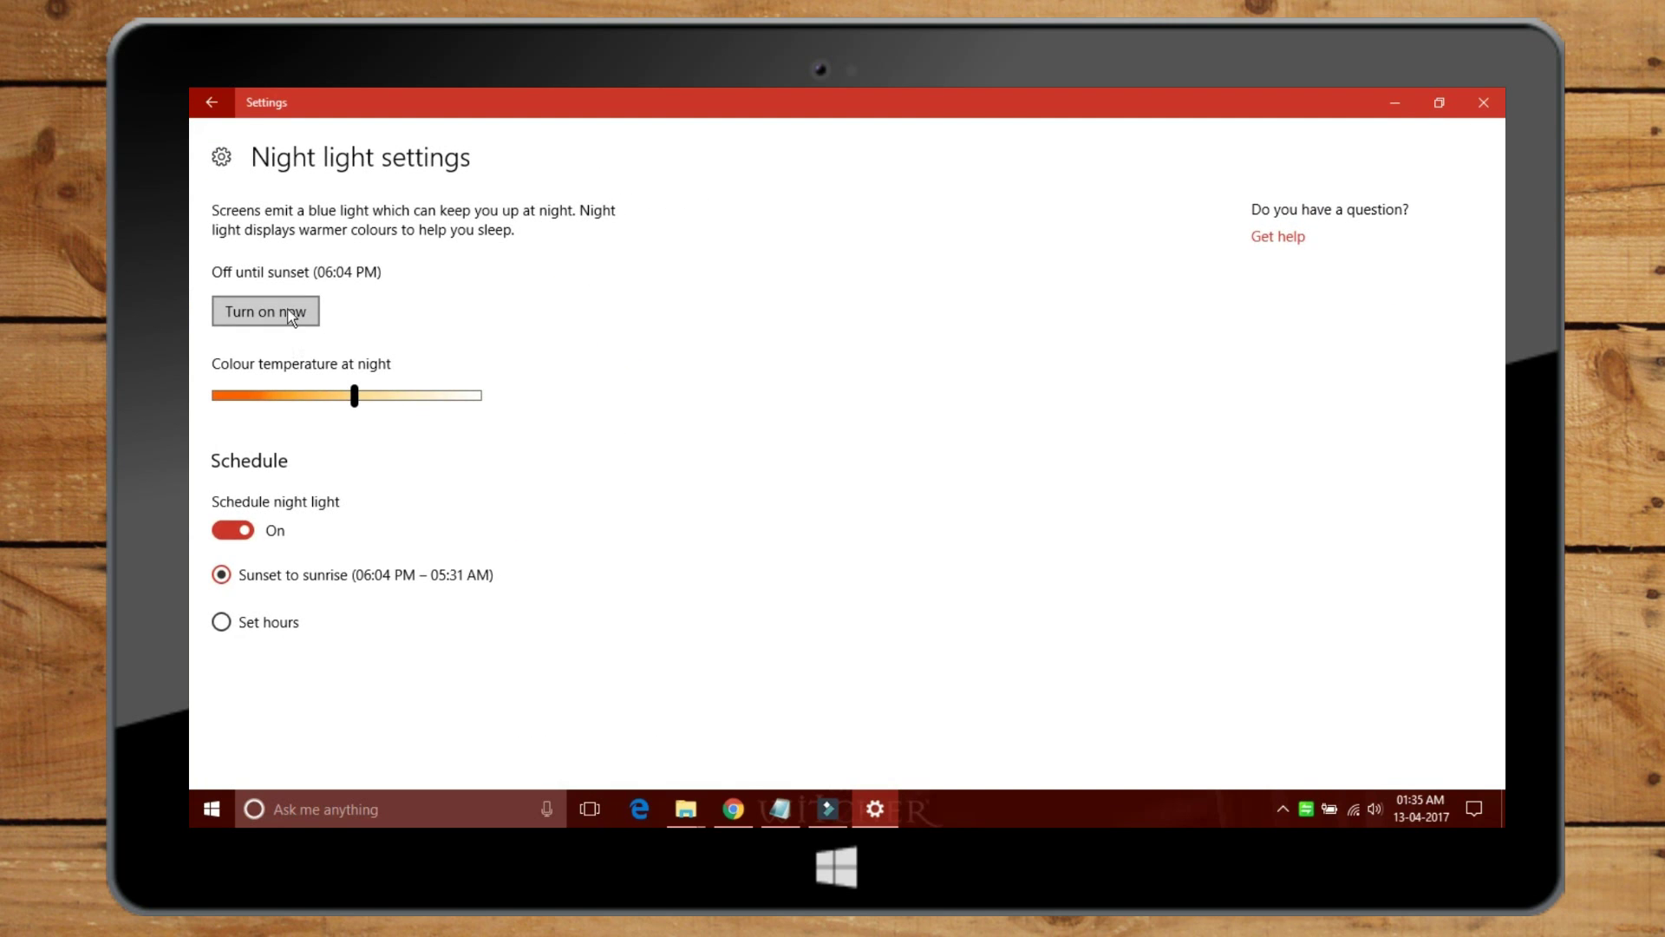
Step: Try a custom-hours schedule, then schedule Night light from sunset to sunrise
left_click(251, 626)
scroll(287, 642, "down", 1)
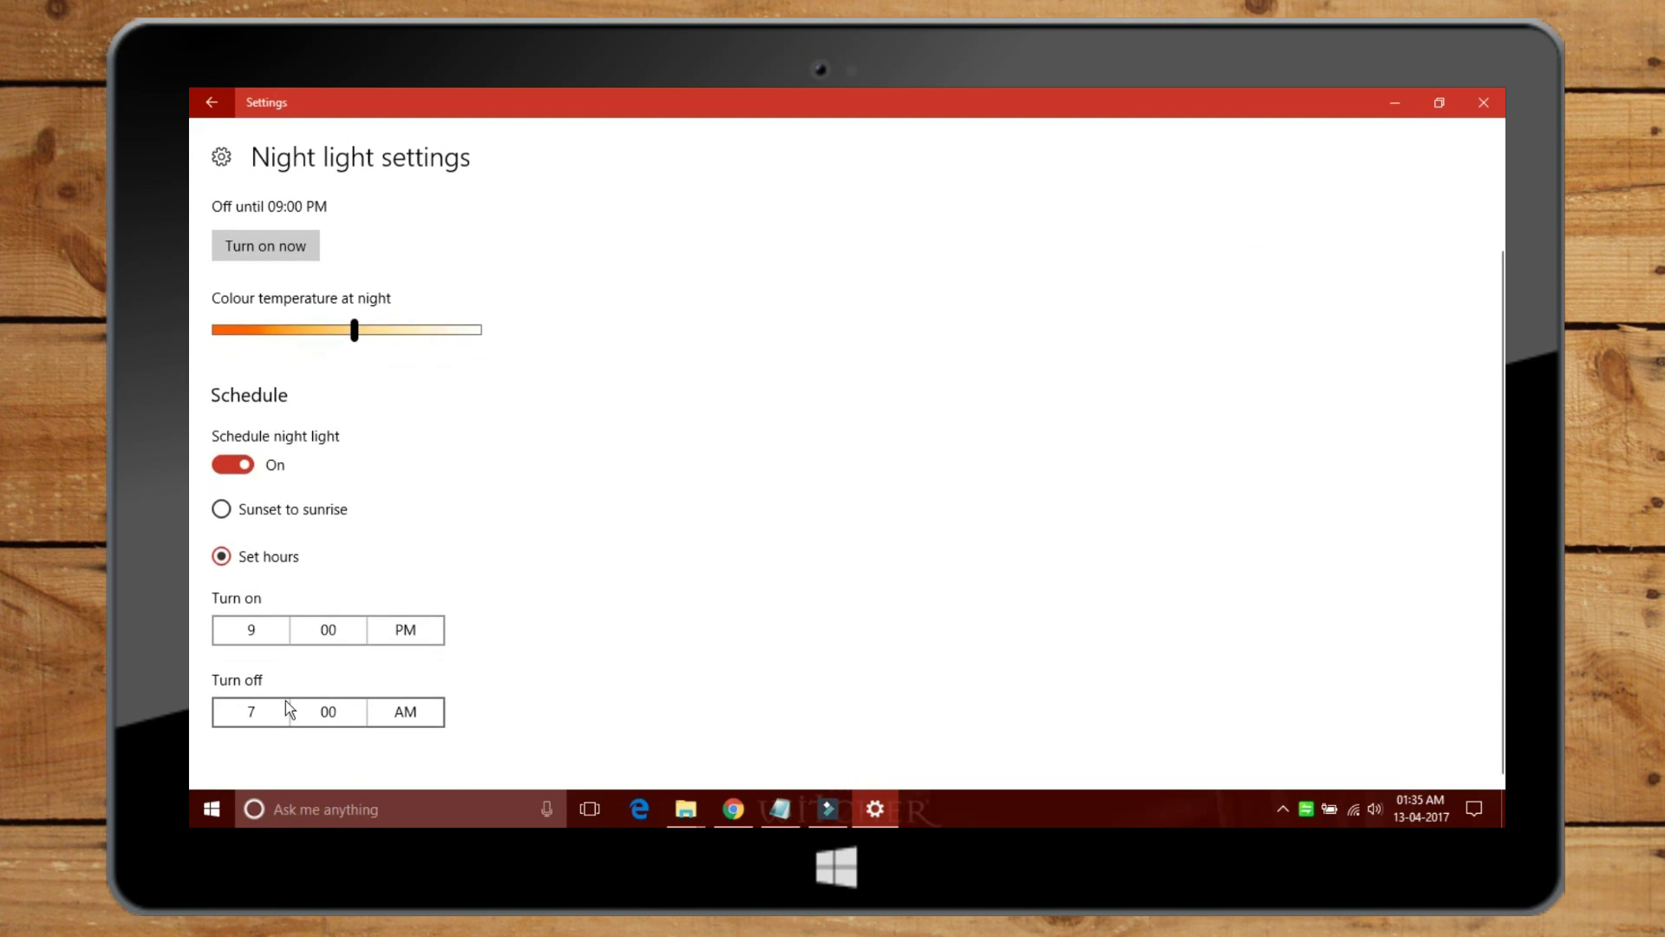
scroll(284, 508, "up", 1)
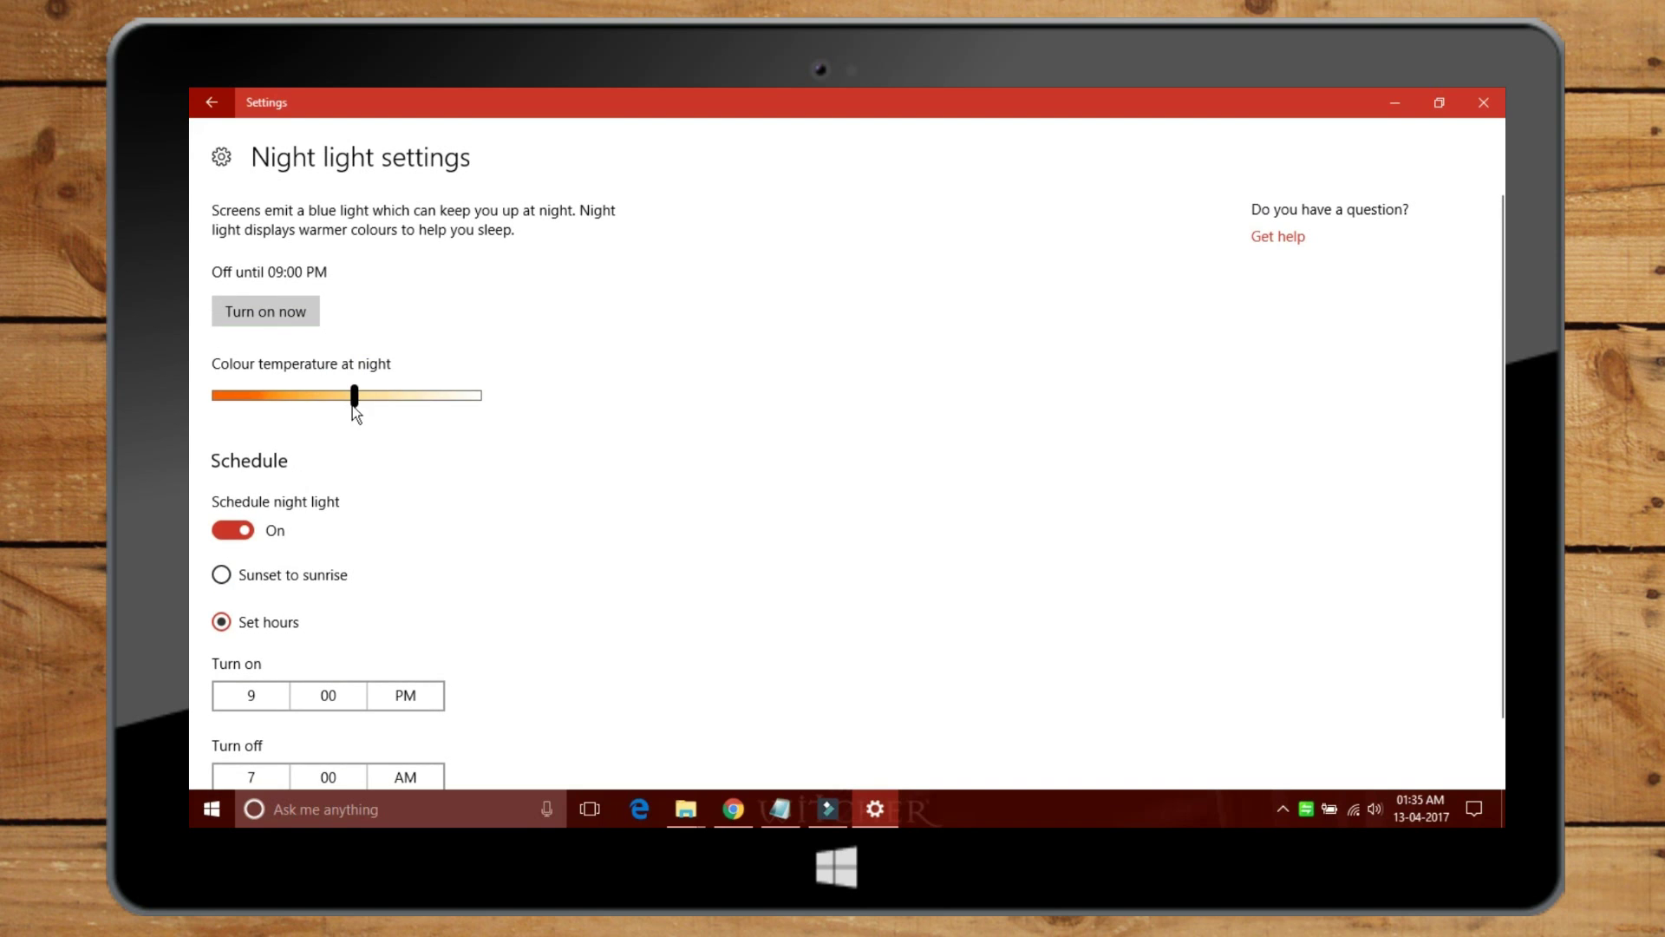
left_click(276, 581)
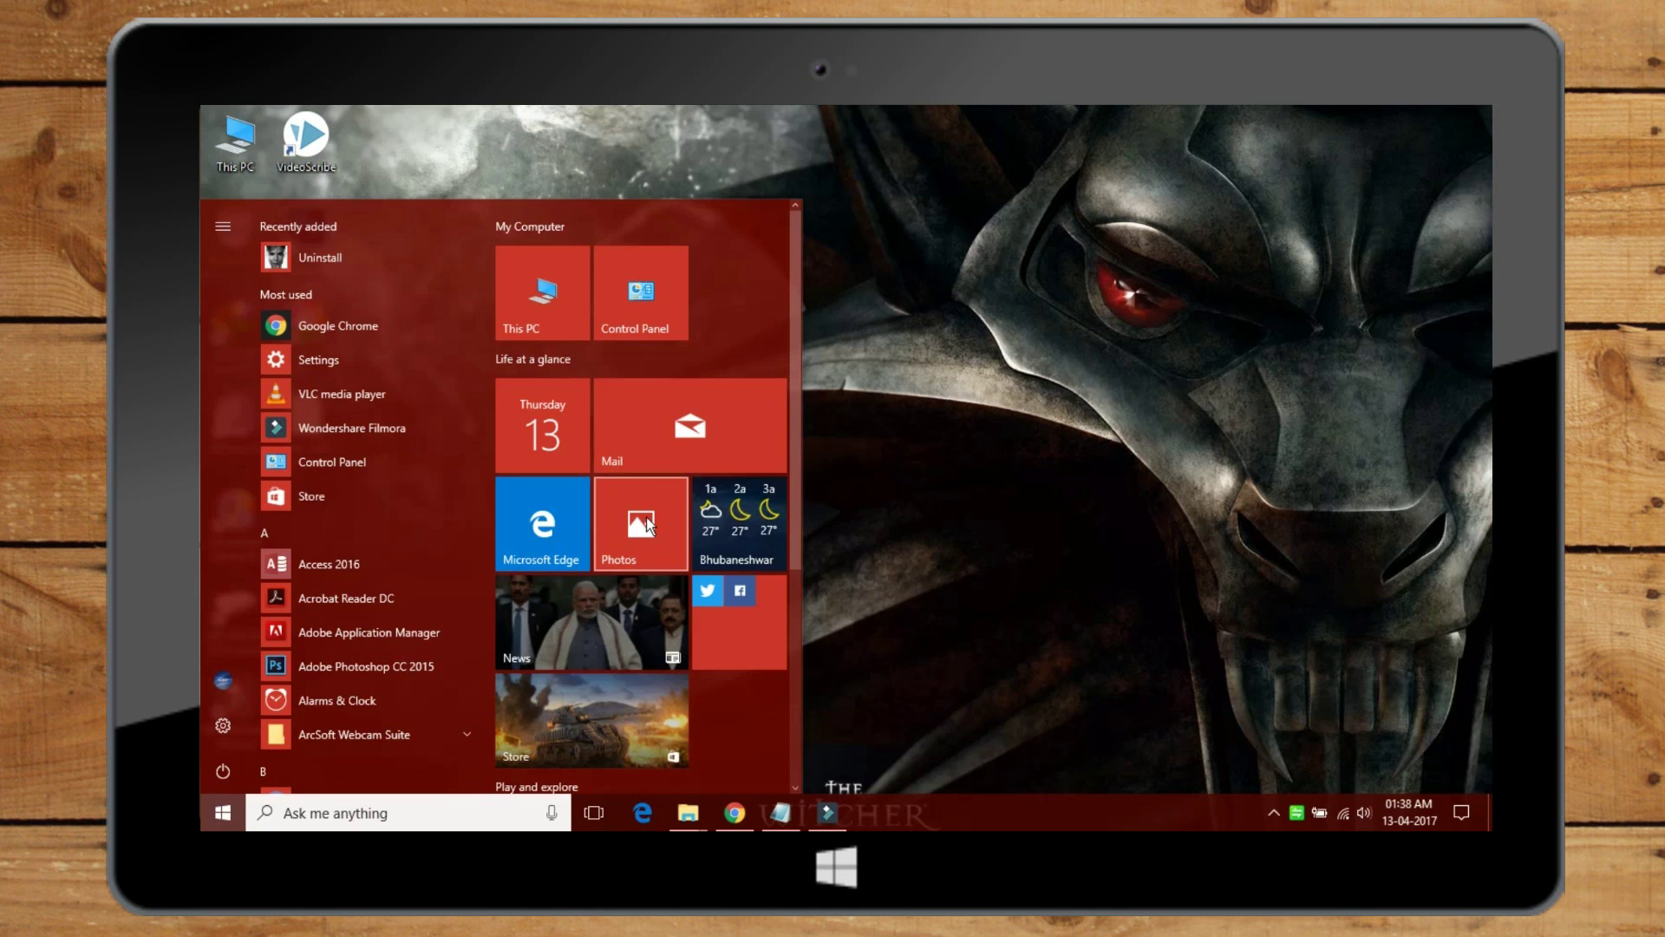
Step: Group the Photos, Twitter, Facebook and Microsoft Edge tiles into one Start menu folder
left_click_drag(647, 517, 743, 609)
scroll(737, 607, "down", 1)
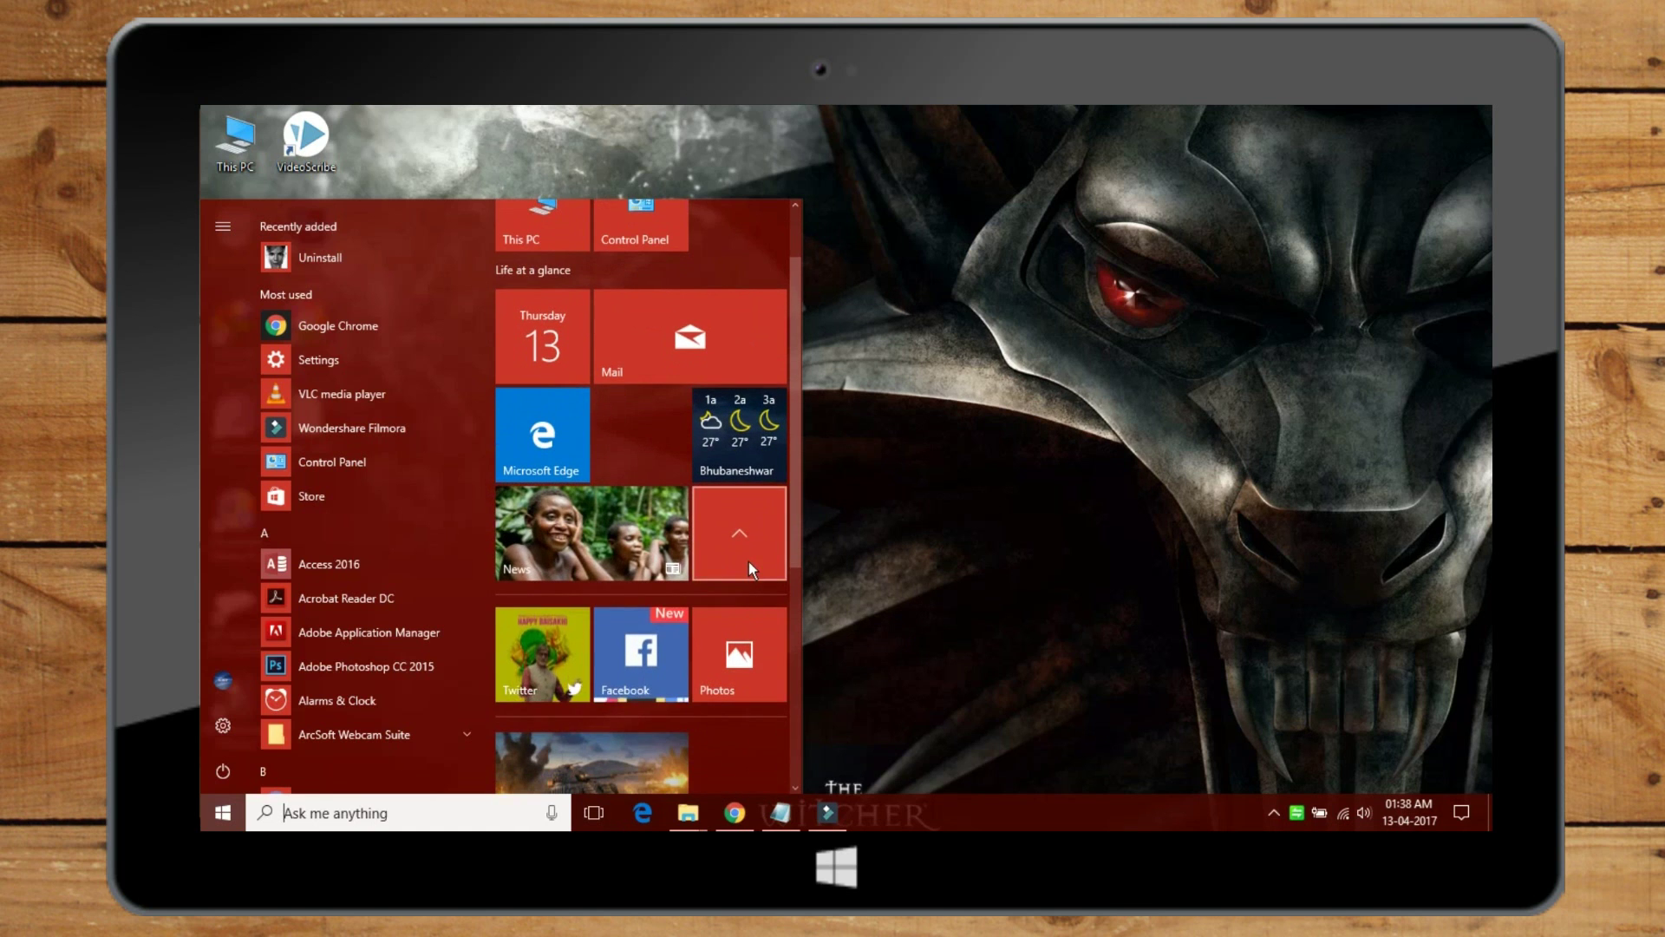
left_click(747, 560)
left_click(748, 560)
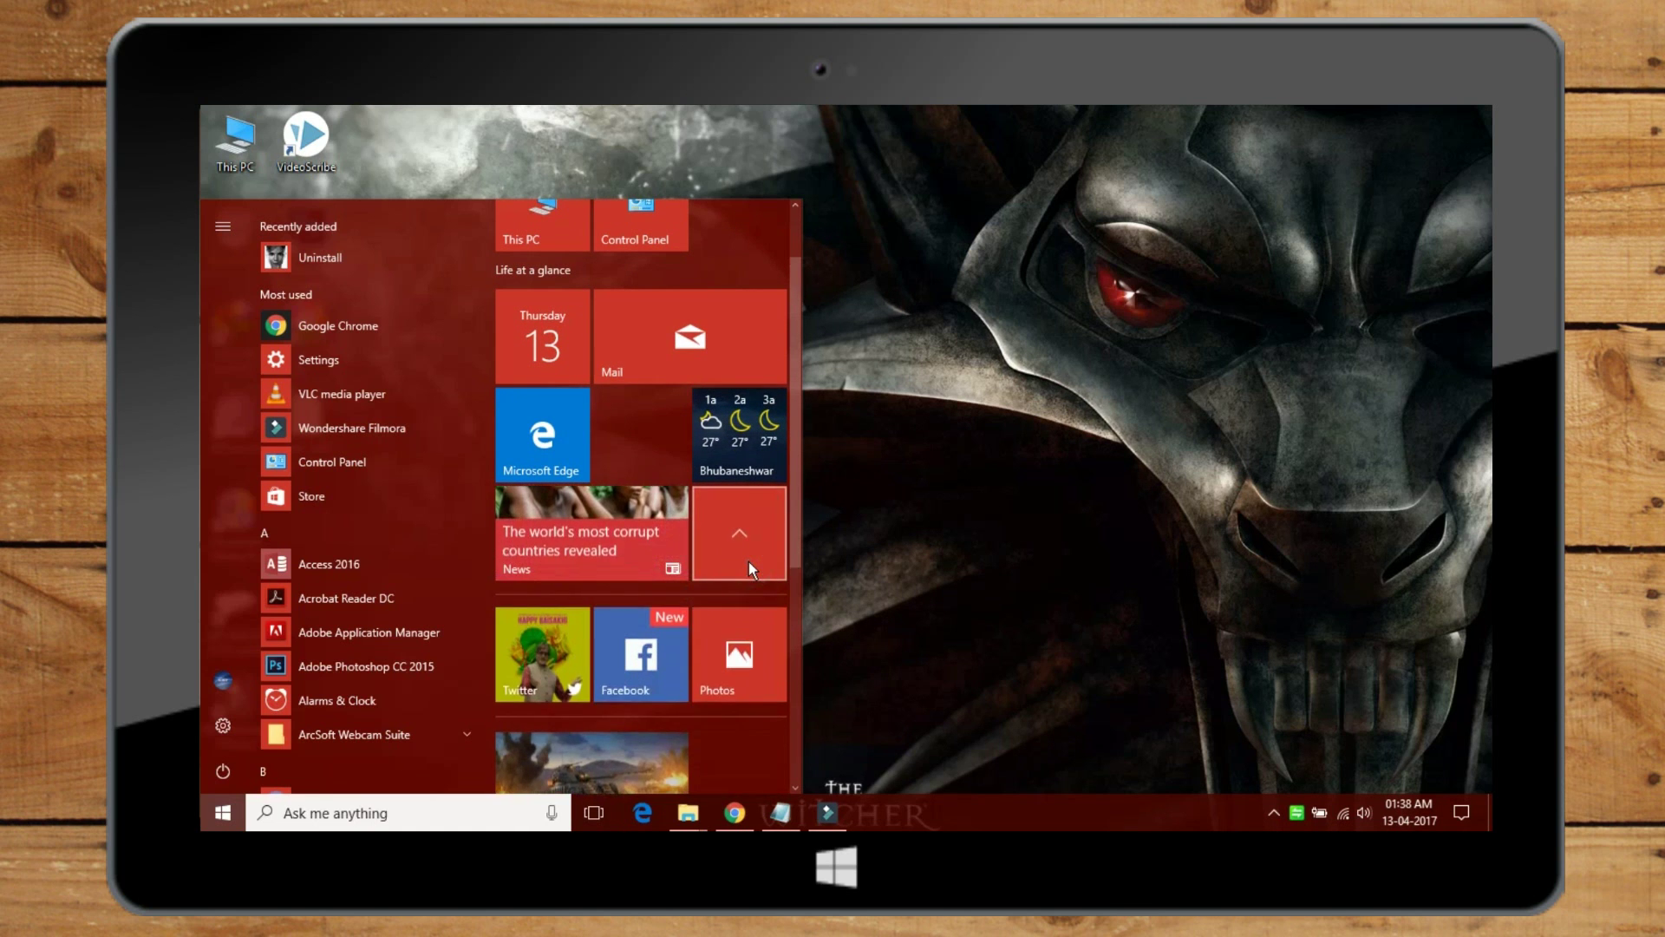
left_click(748, 561)
left_click_drag(553, 449, 753, 543)
left_click(753, 543)
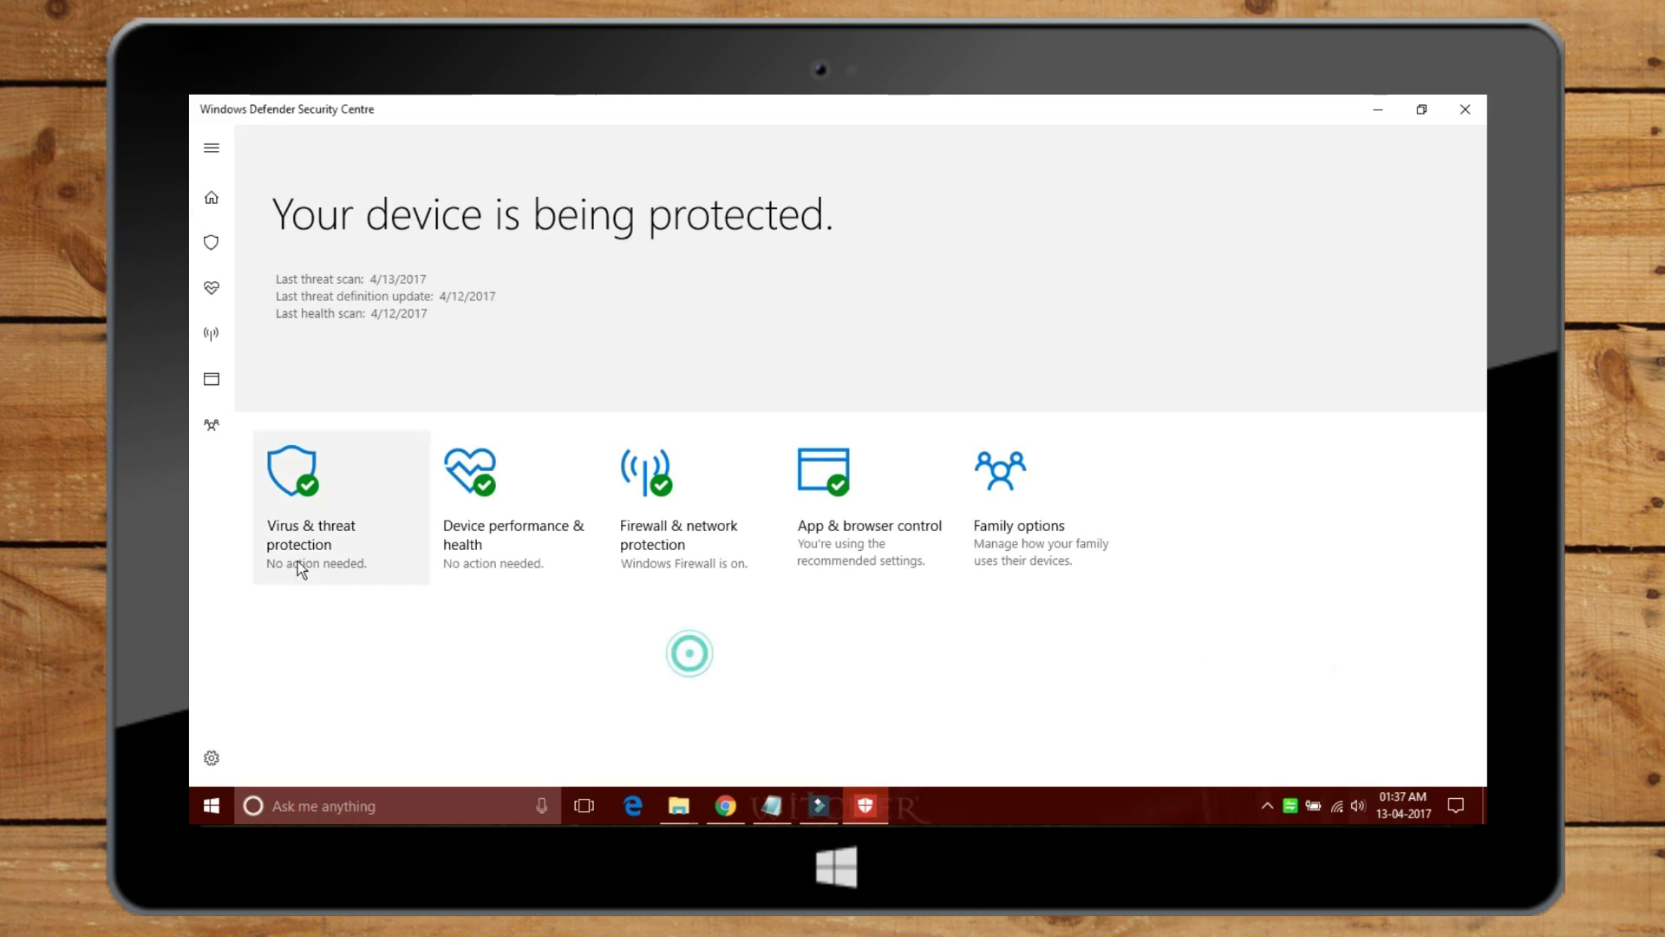
Step: Check Virus & threat protection, return home and expand the navigation pane with section names
left_click(325, 547)
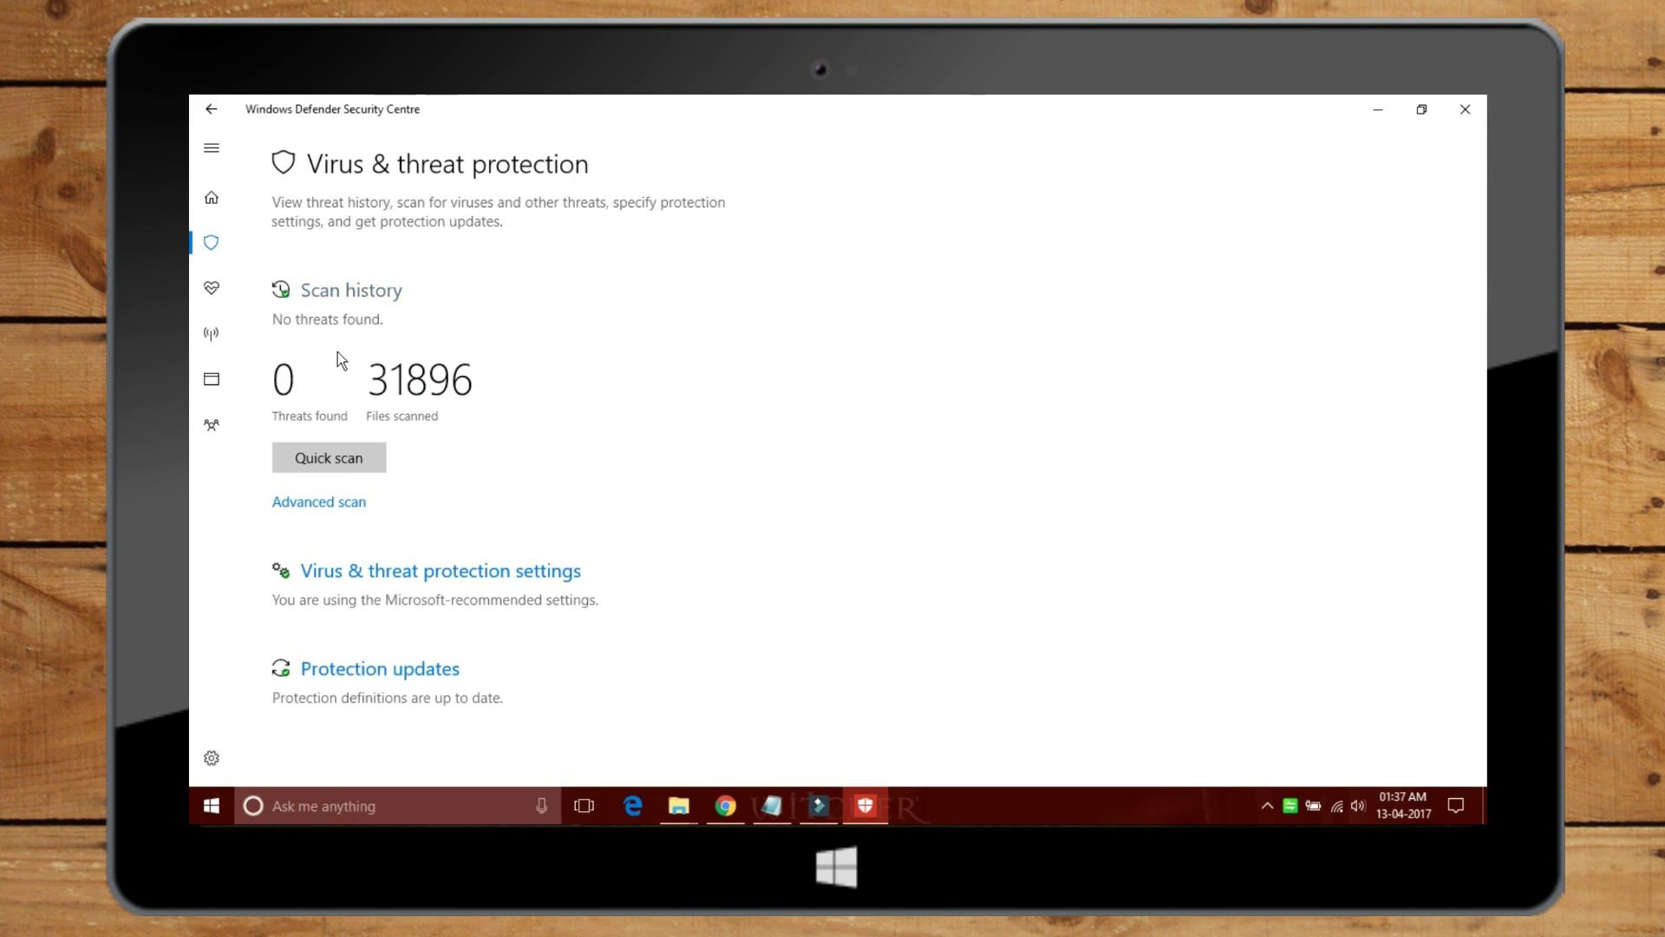
left_click(205, 110)
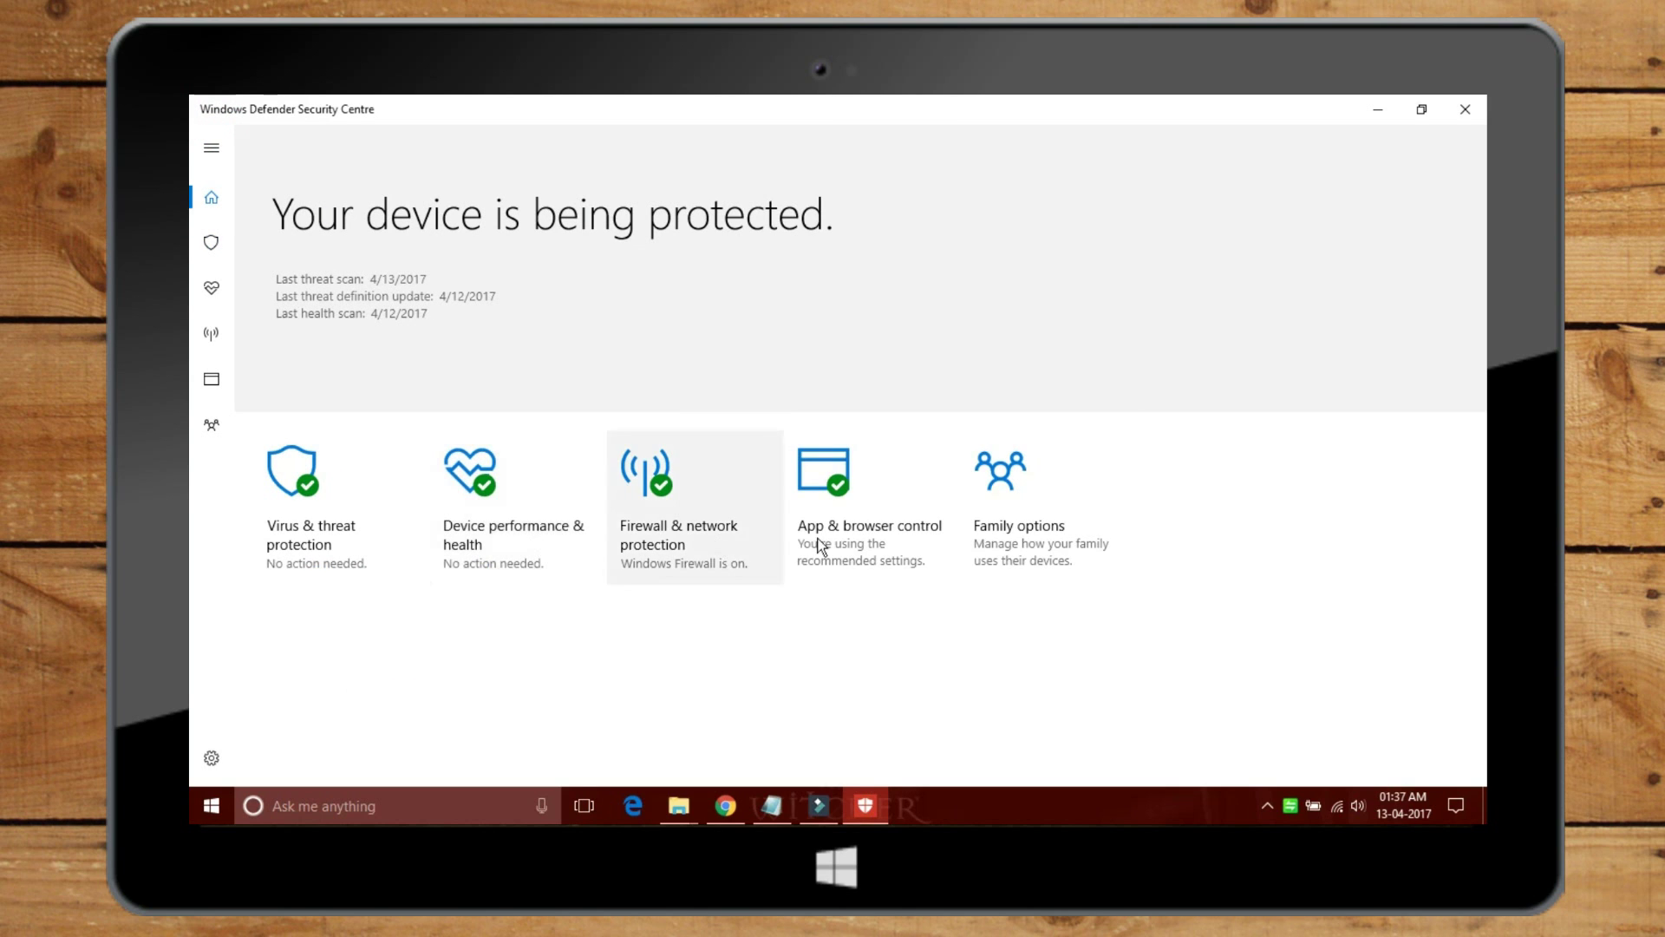
left_click(209, 152)
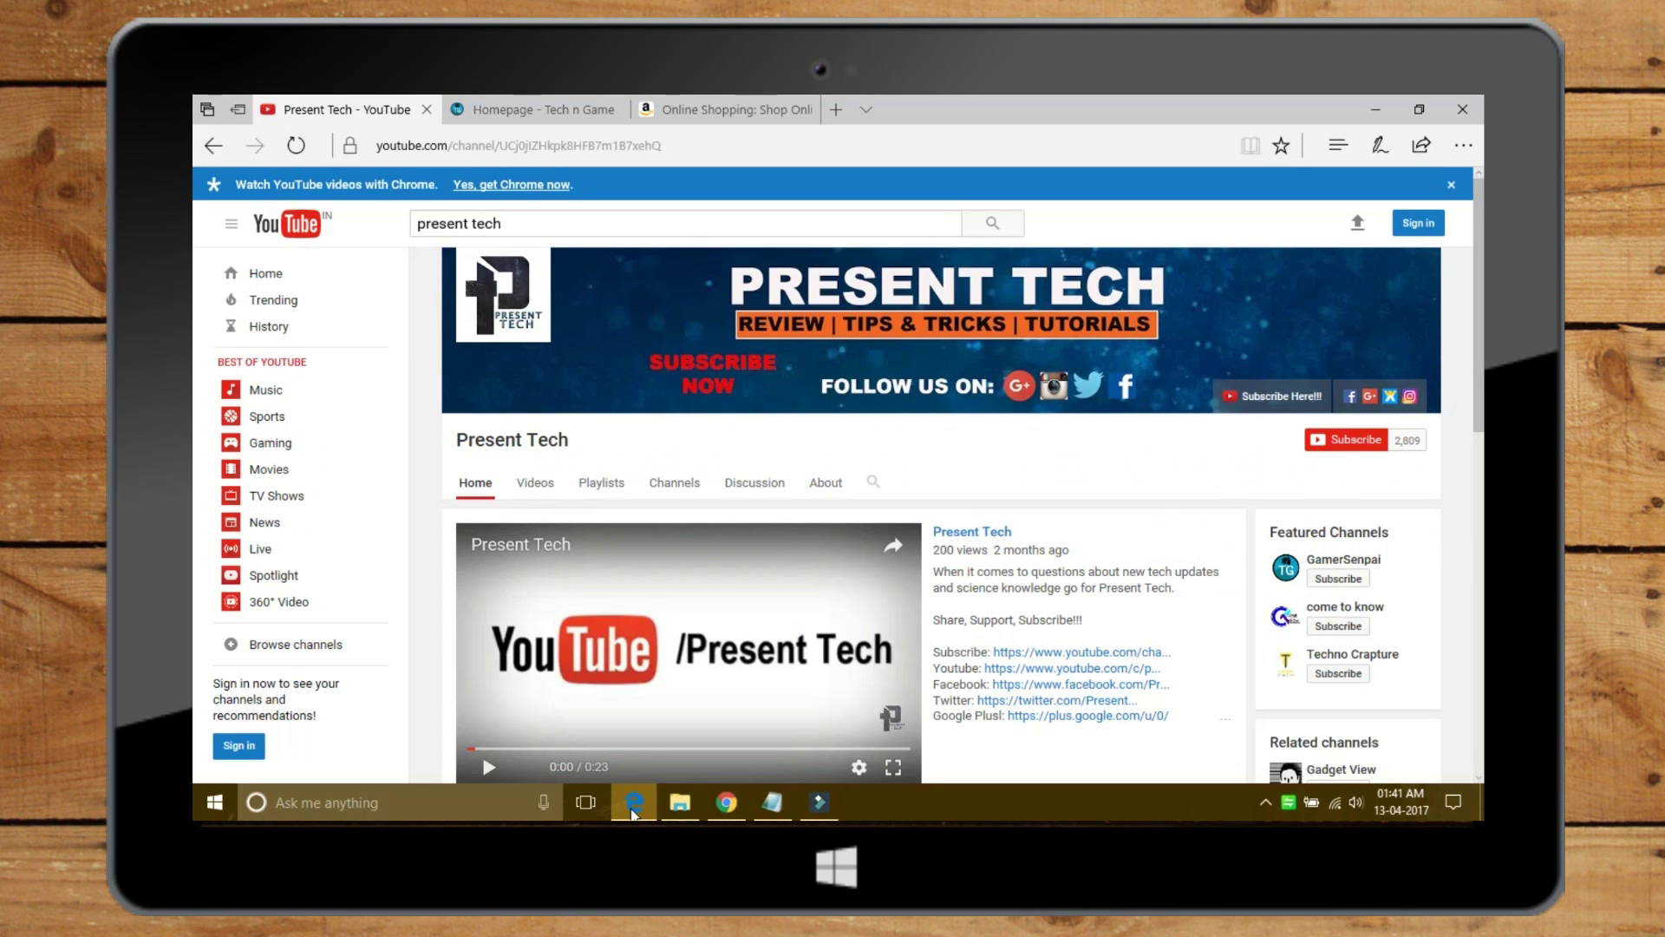
Step: Look through the Tech n Game and Amazon shopping tabs, then set all open tabs aside
scroll(648, 686, "down", 2)
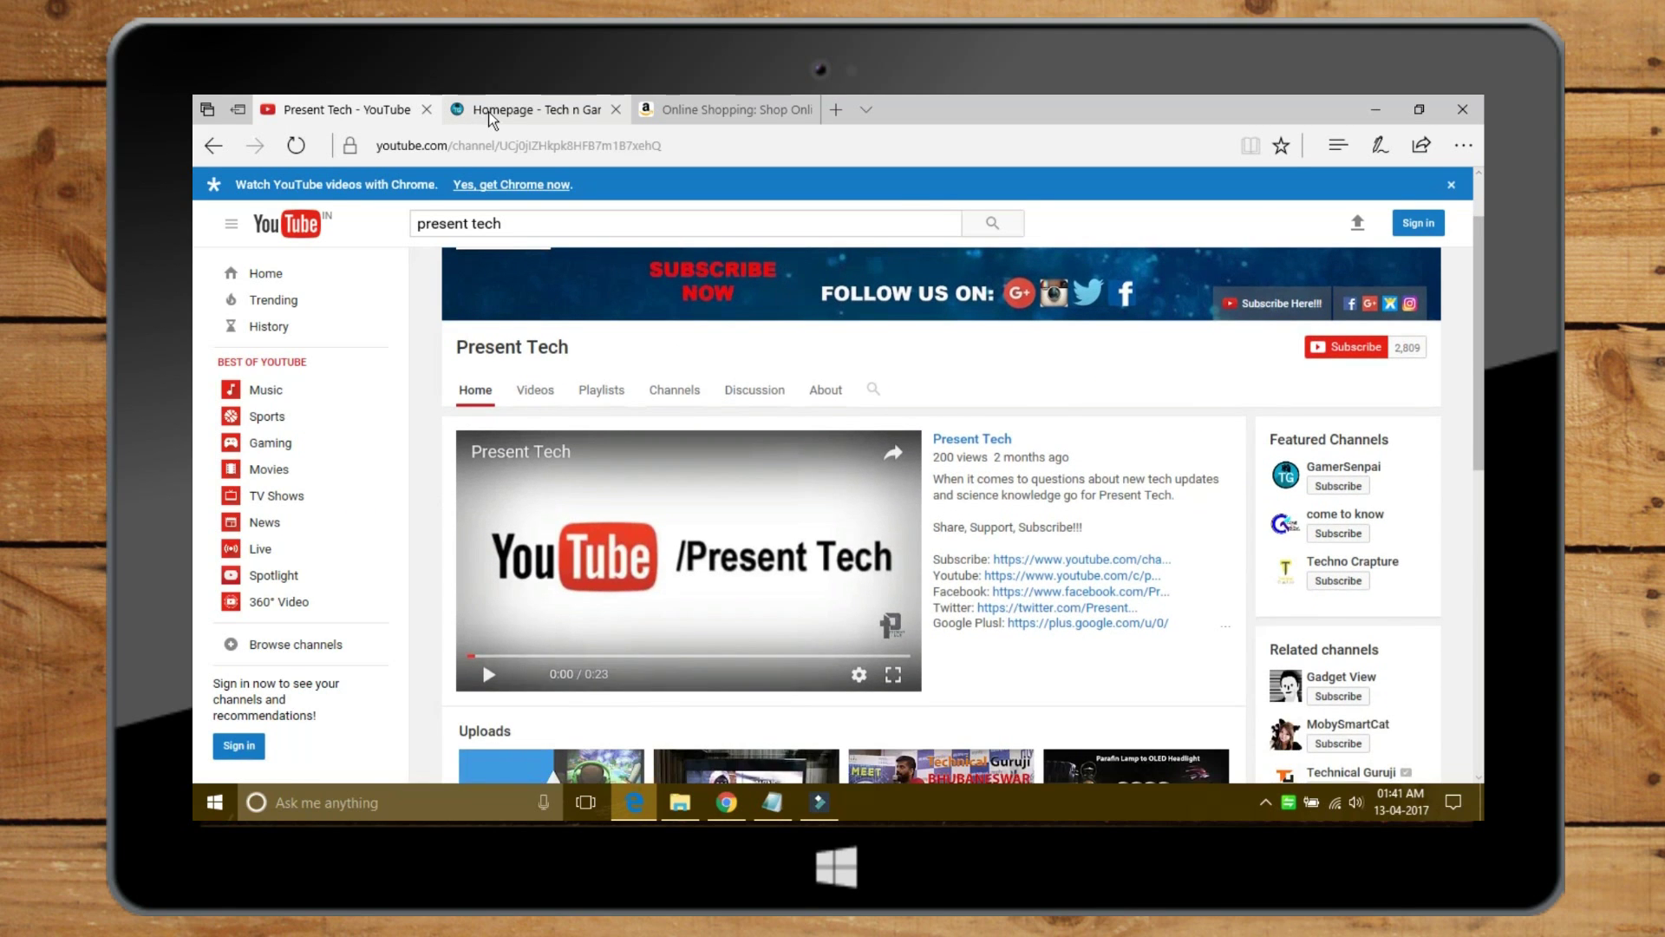
left_click(490, 111)
left_click(694, 115)
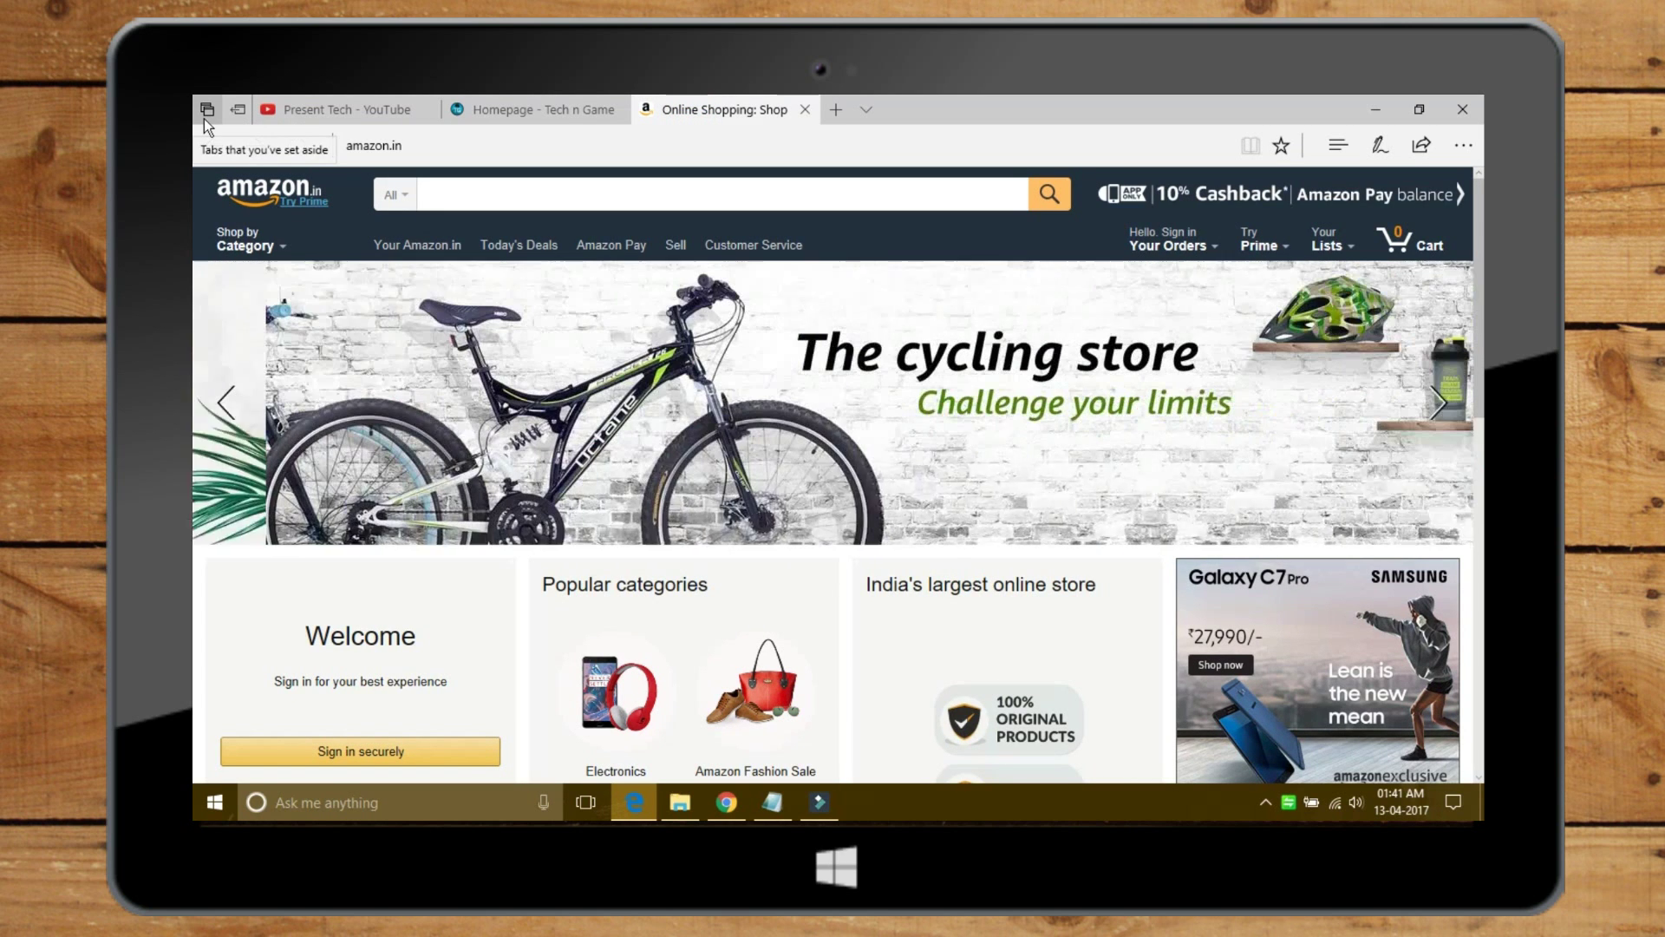
left_click(238, 107)
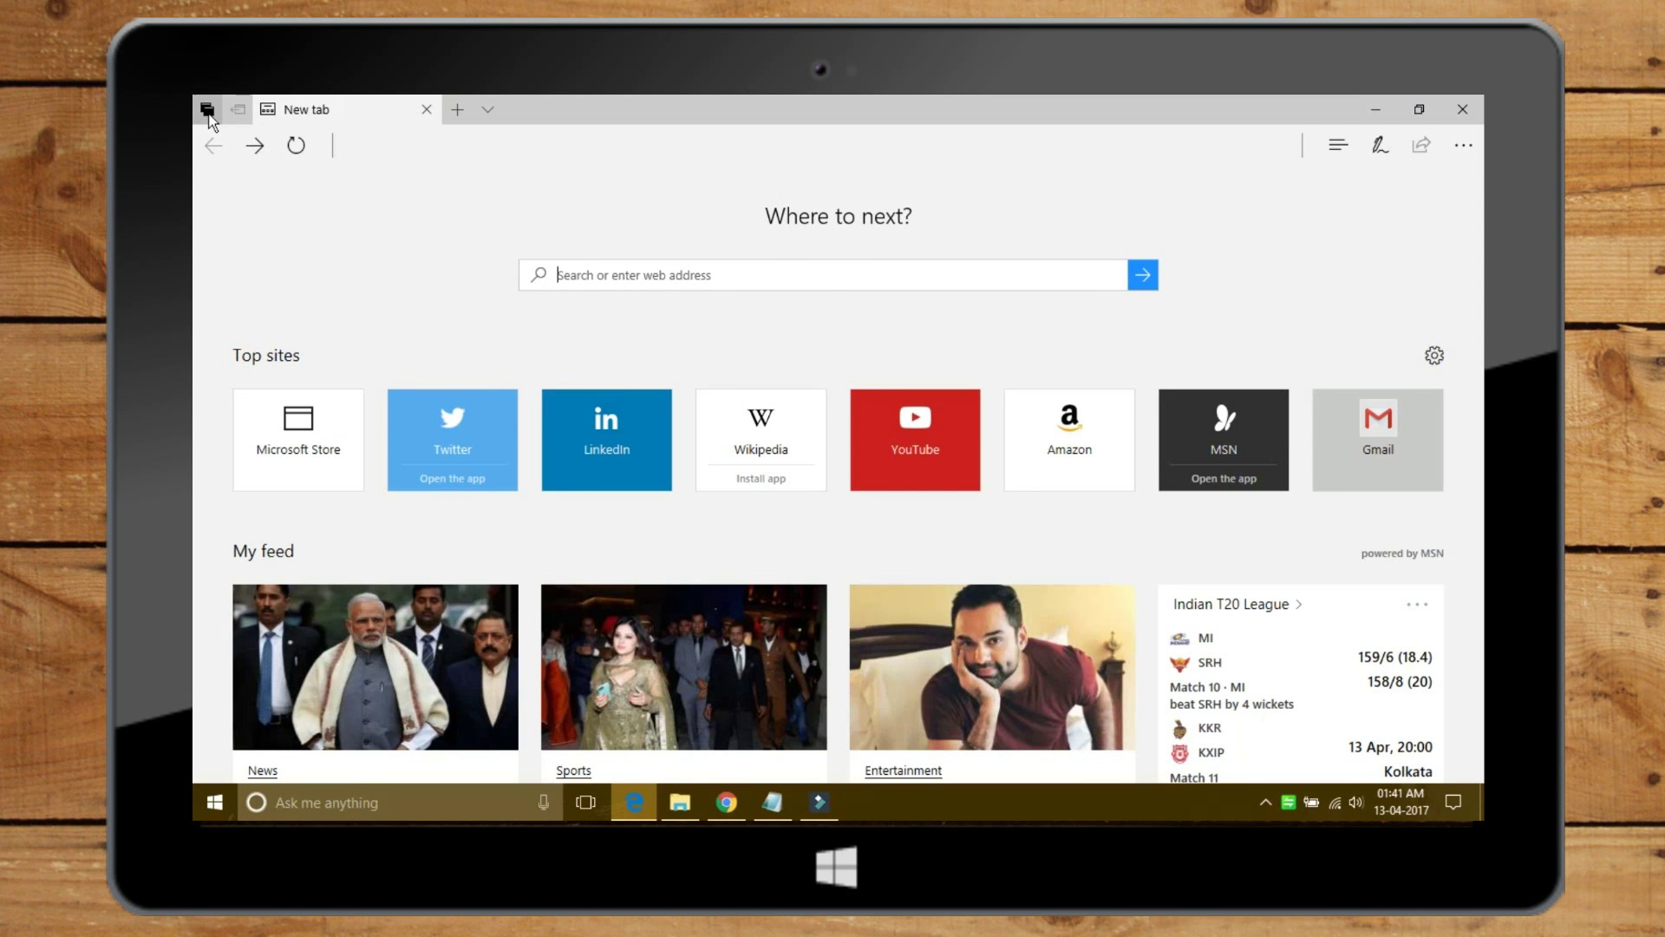
Step: Restore the set-aside YouTube, Tech n Game and Amazon tabs and toggle the tab previews
left_click(207, 109)
left_click(550, 269)
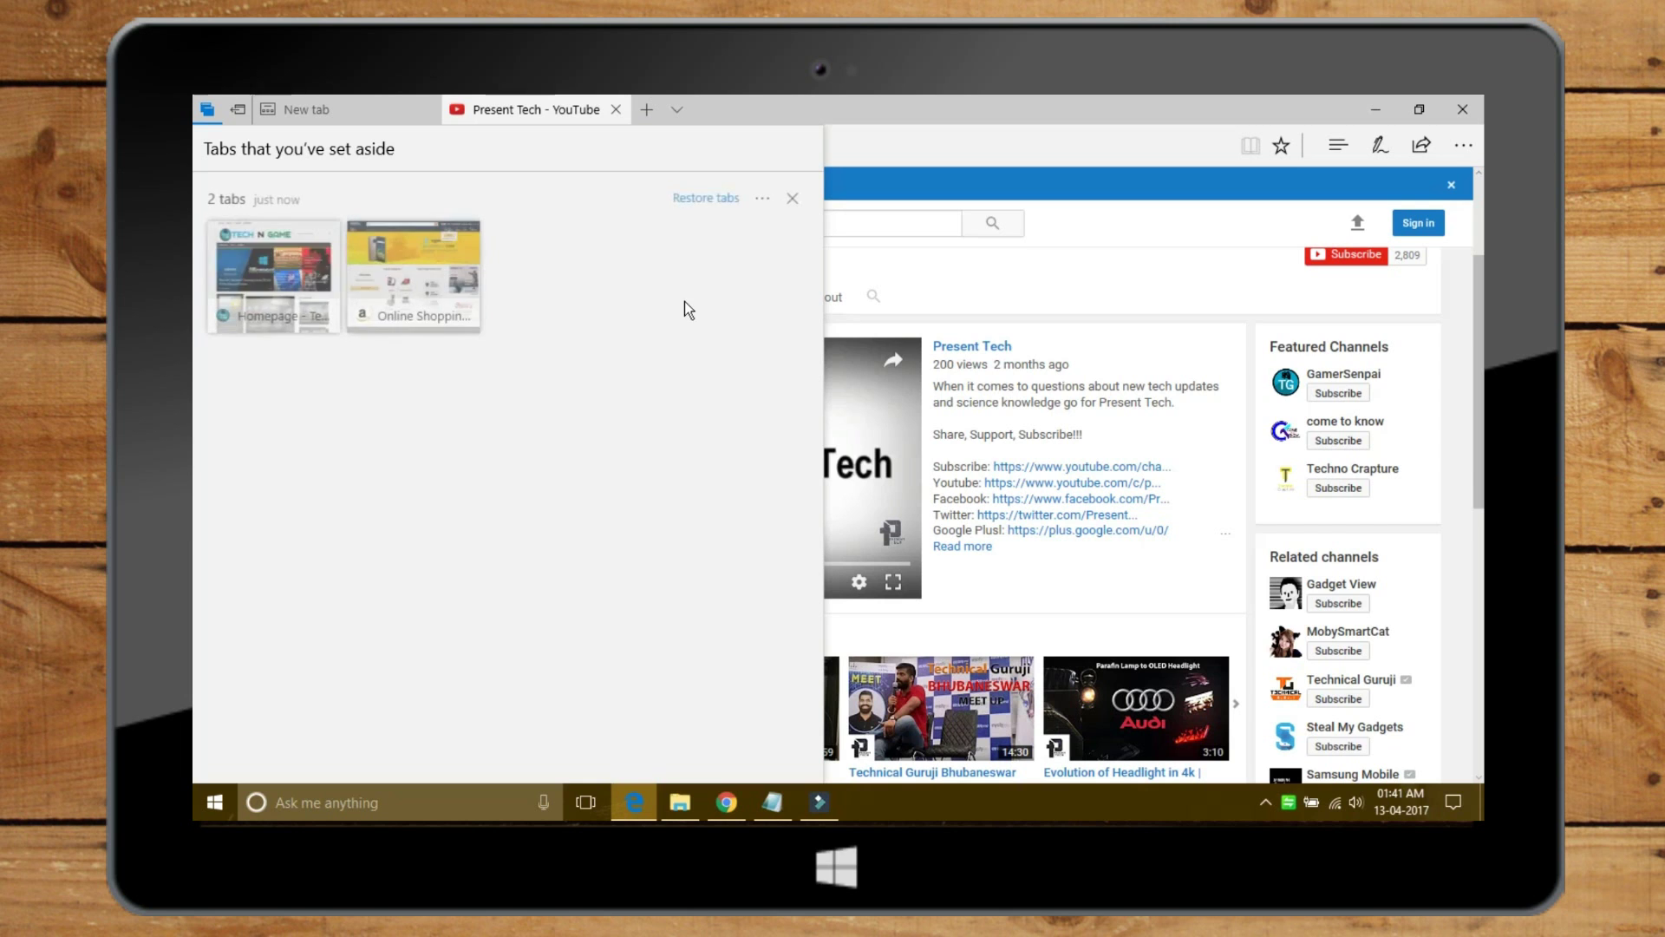
left_click(704, 201)
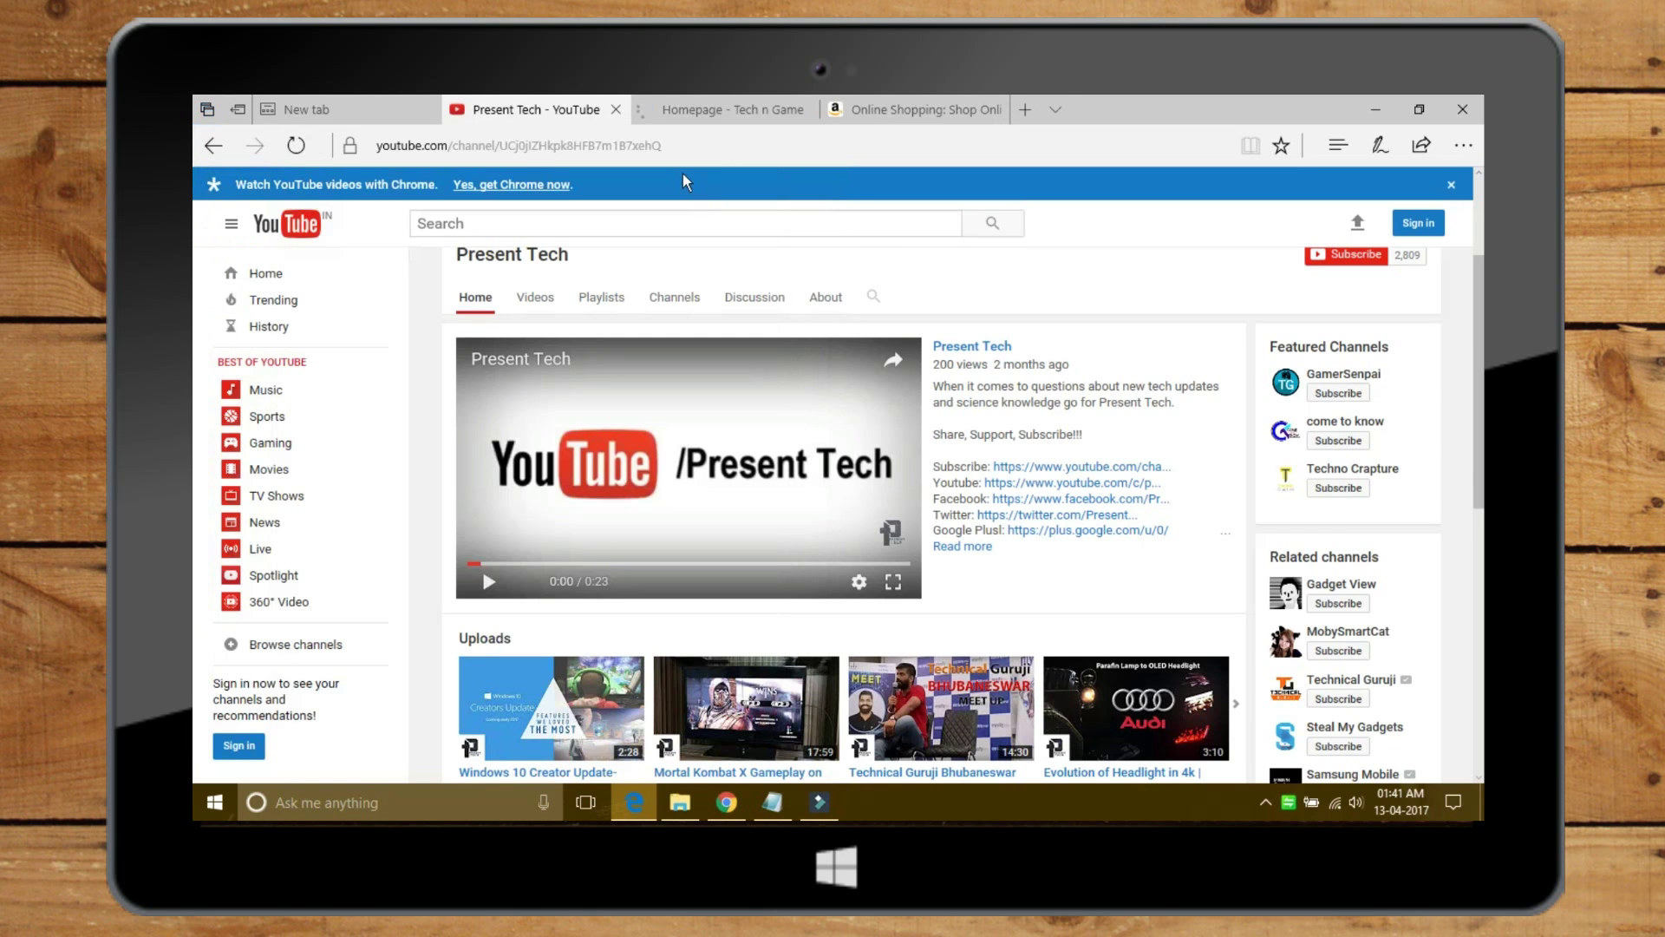
left_click(1058, 114)
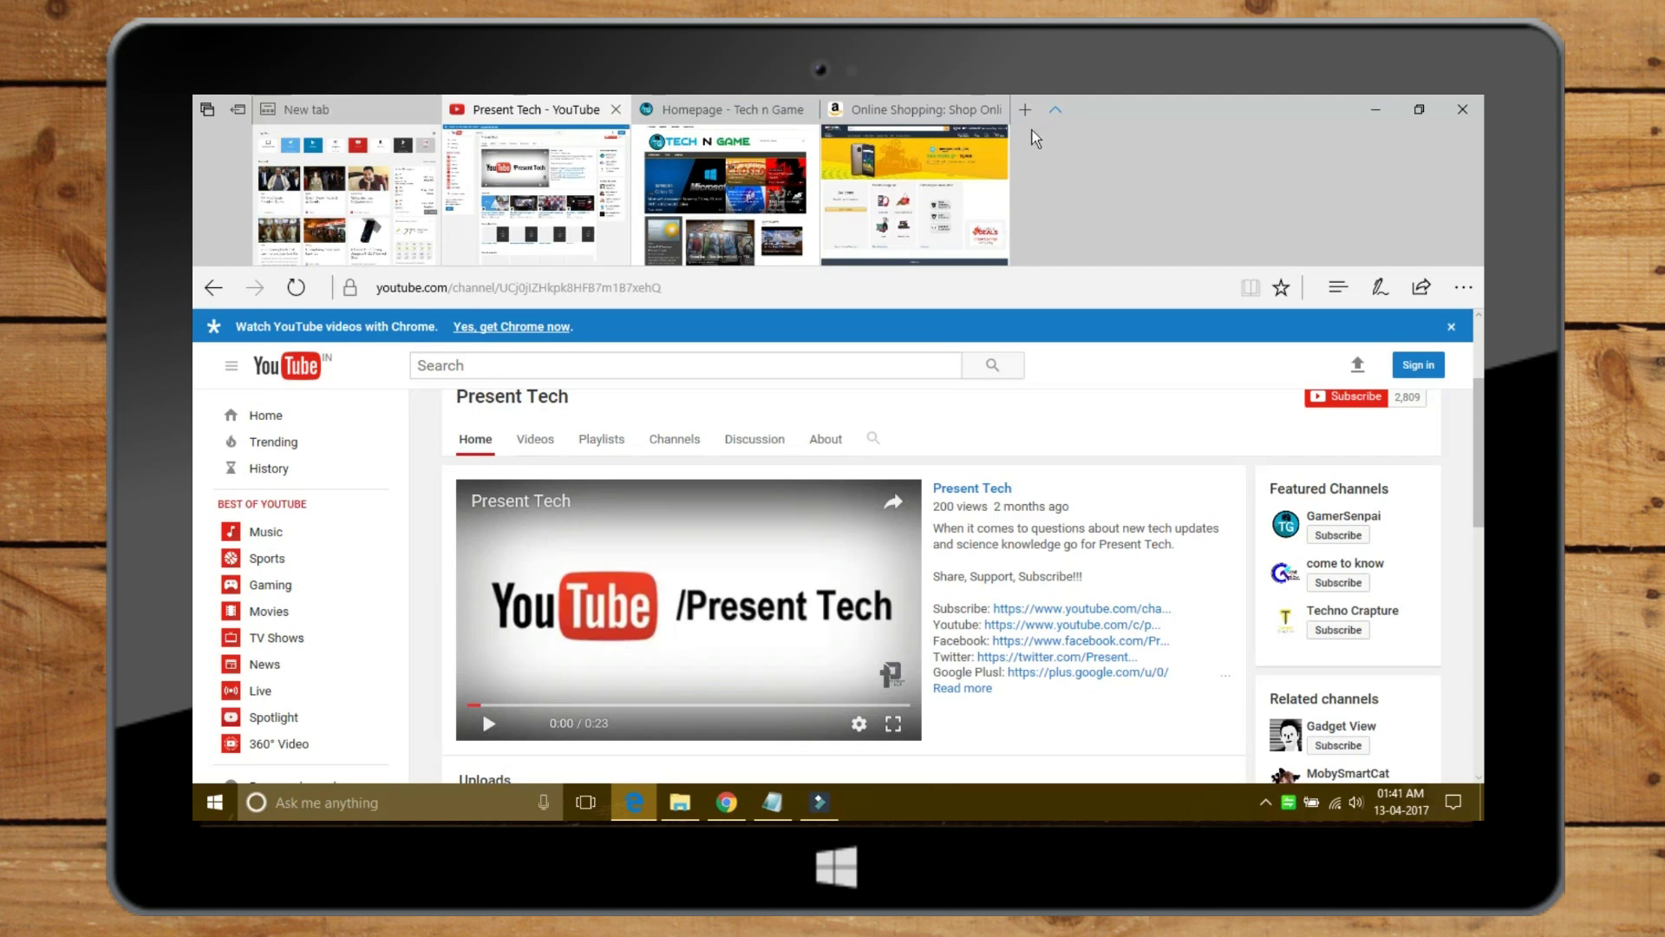
left_click(1057, 114)
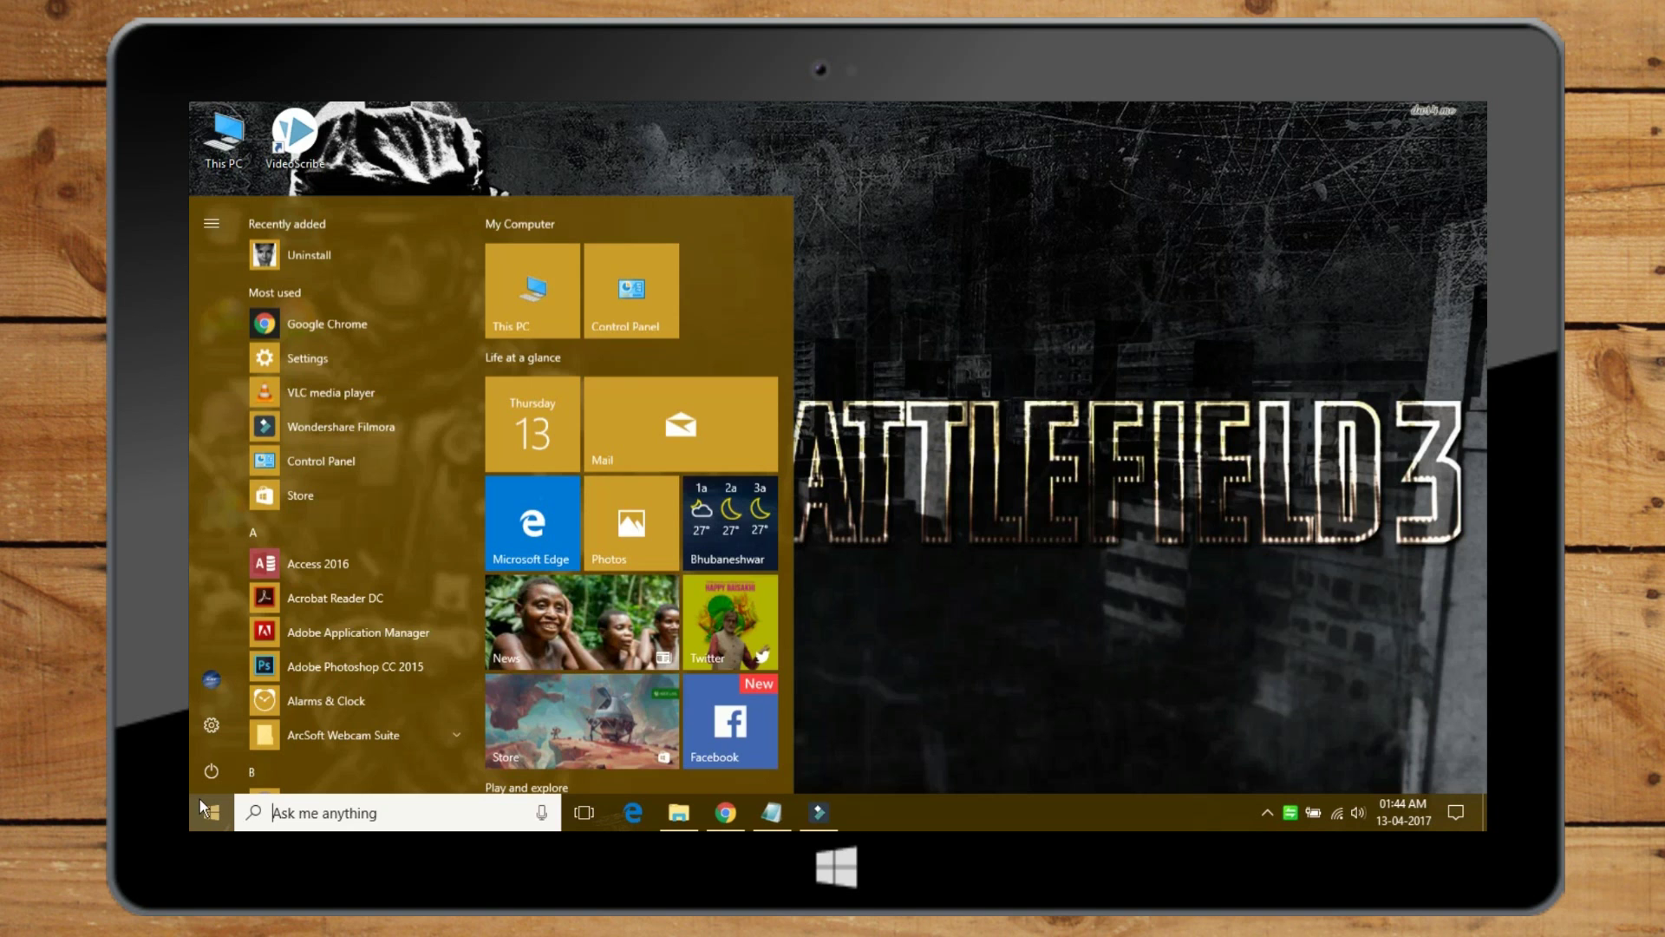
Step: Launch Paint 3D, start a new drawing and place a 3D man figure on the canvas
left_click(271, 531)
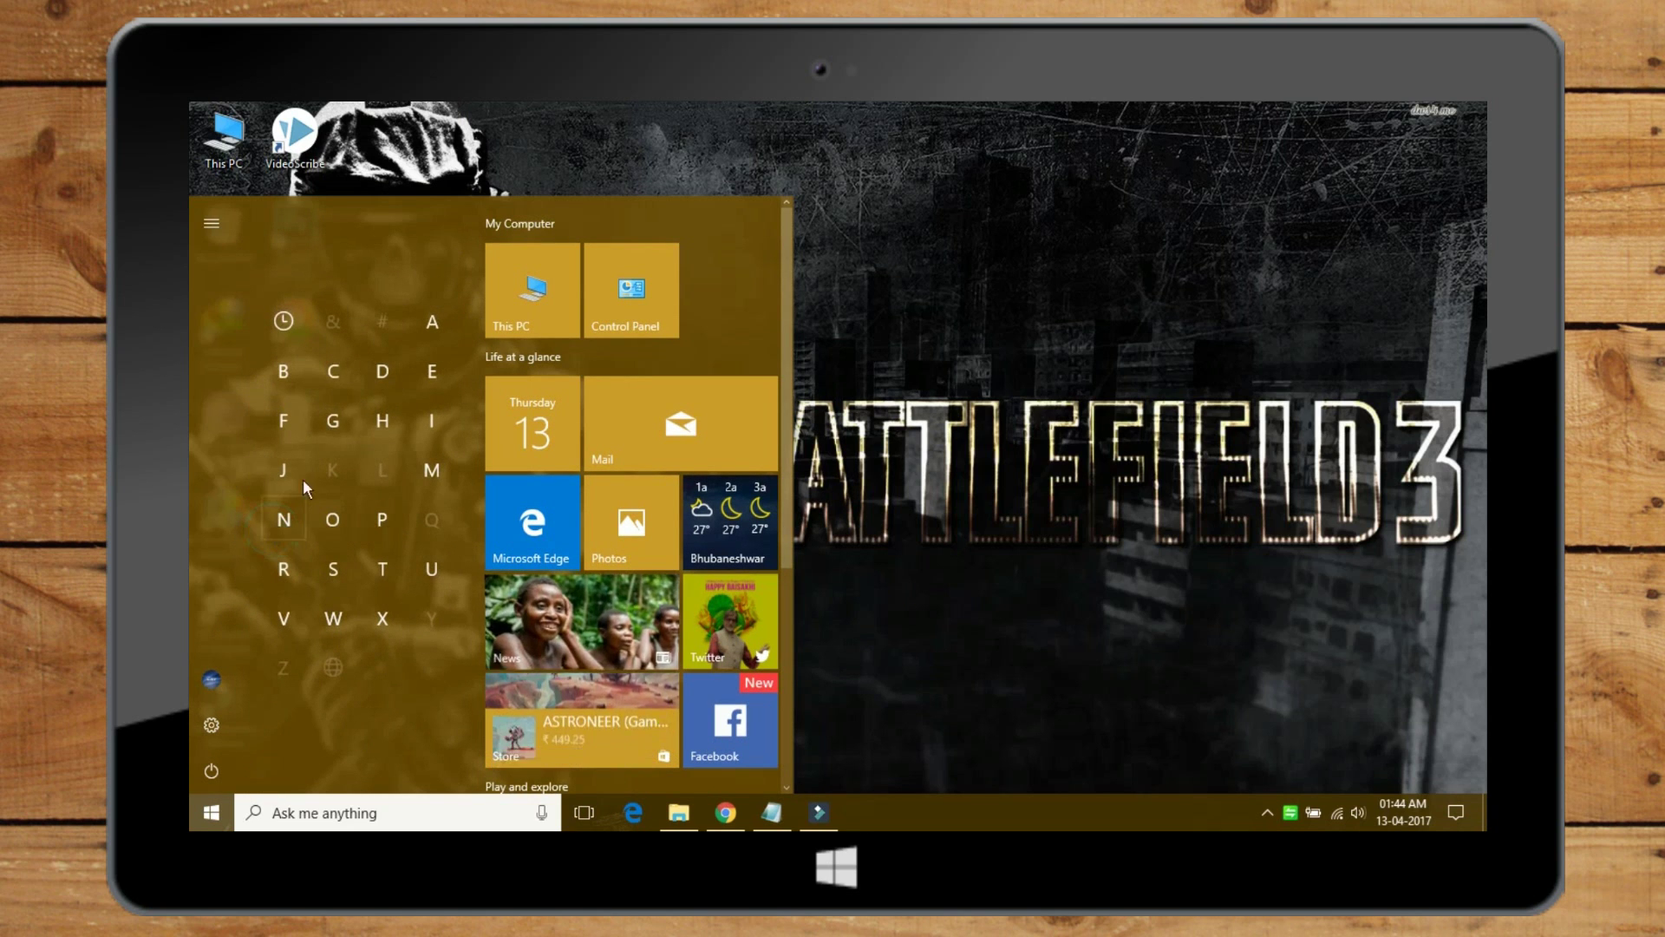
left_click(382, 521)
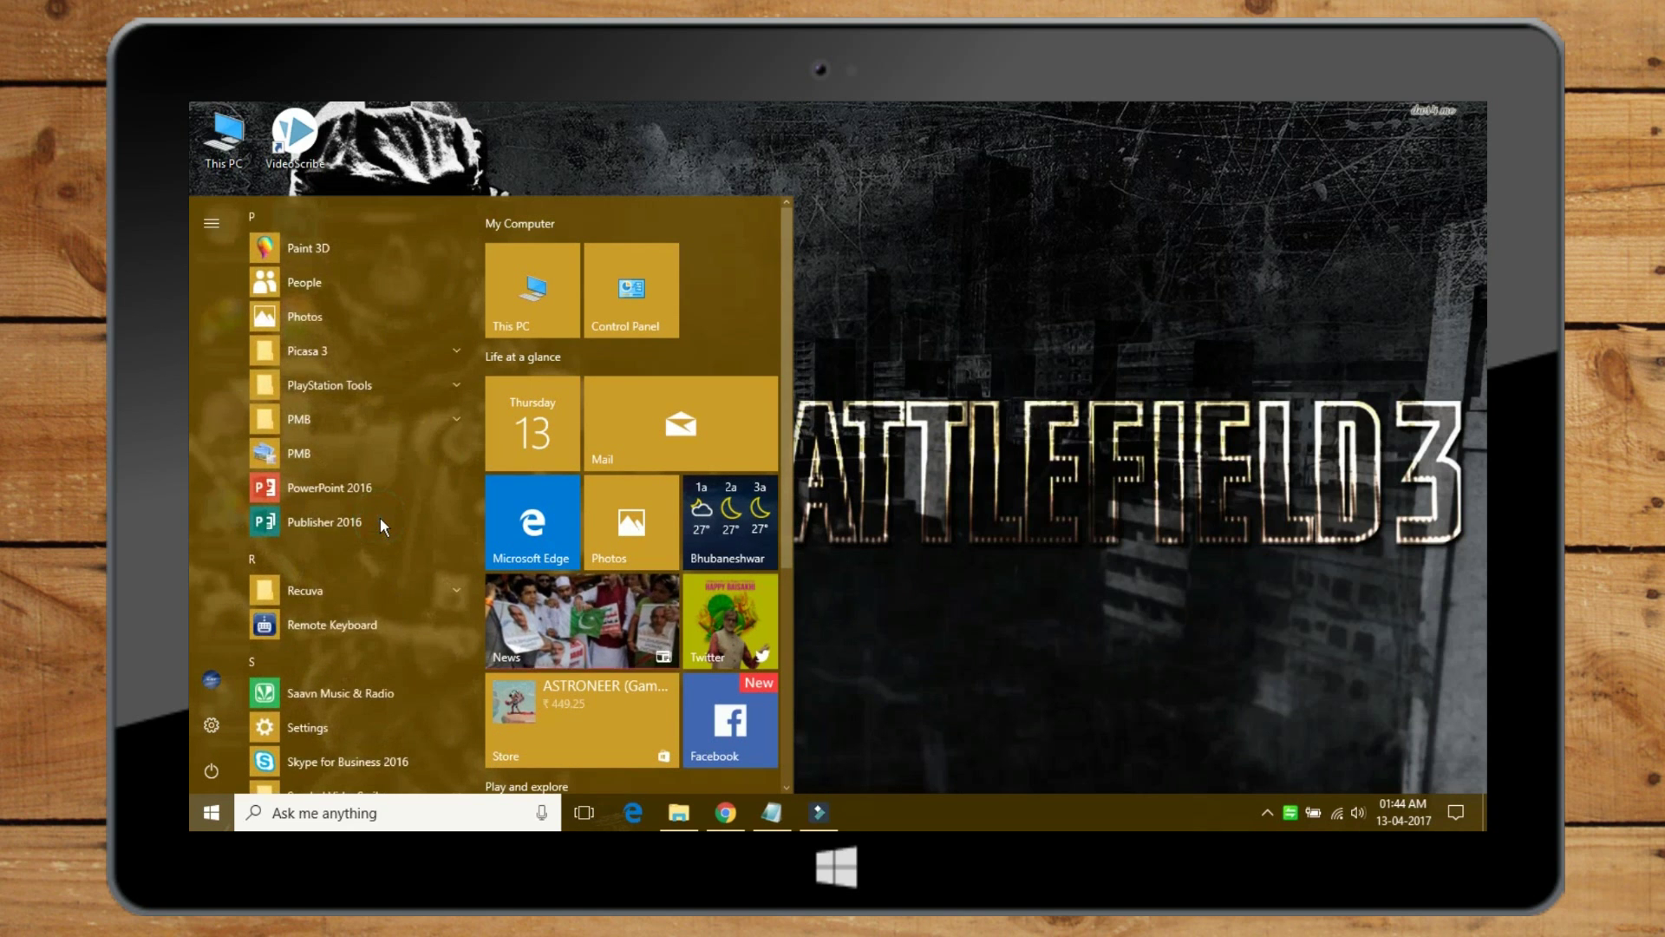
left_click(338, 258)
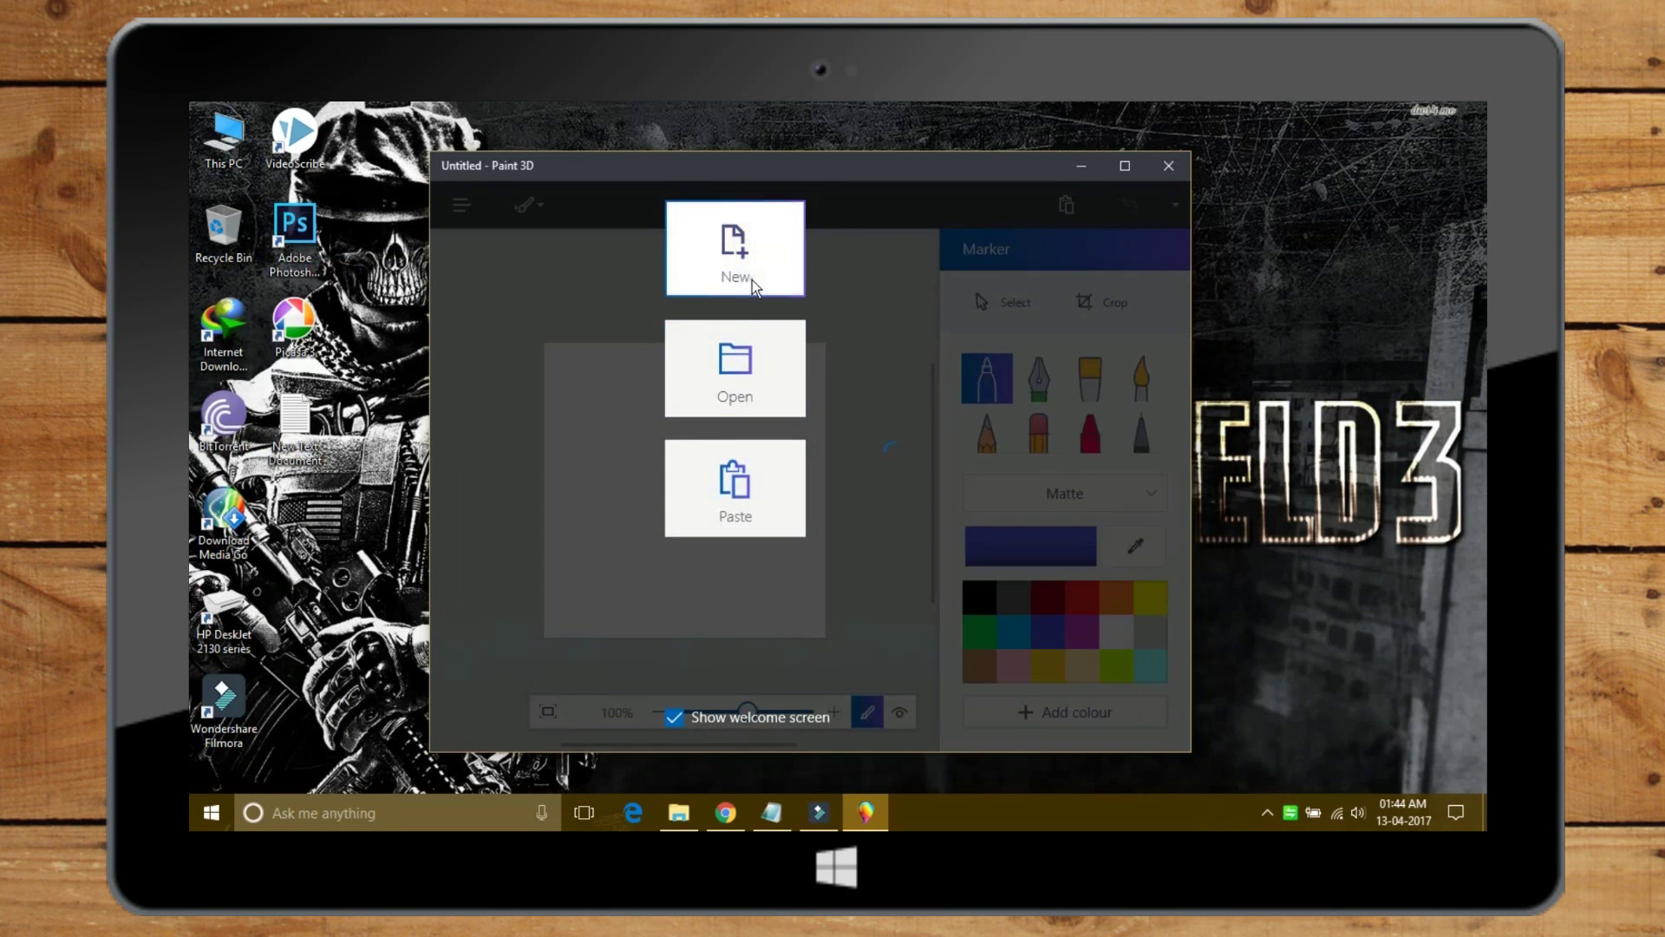
left_click(752, 279)
left_click(525, 205)
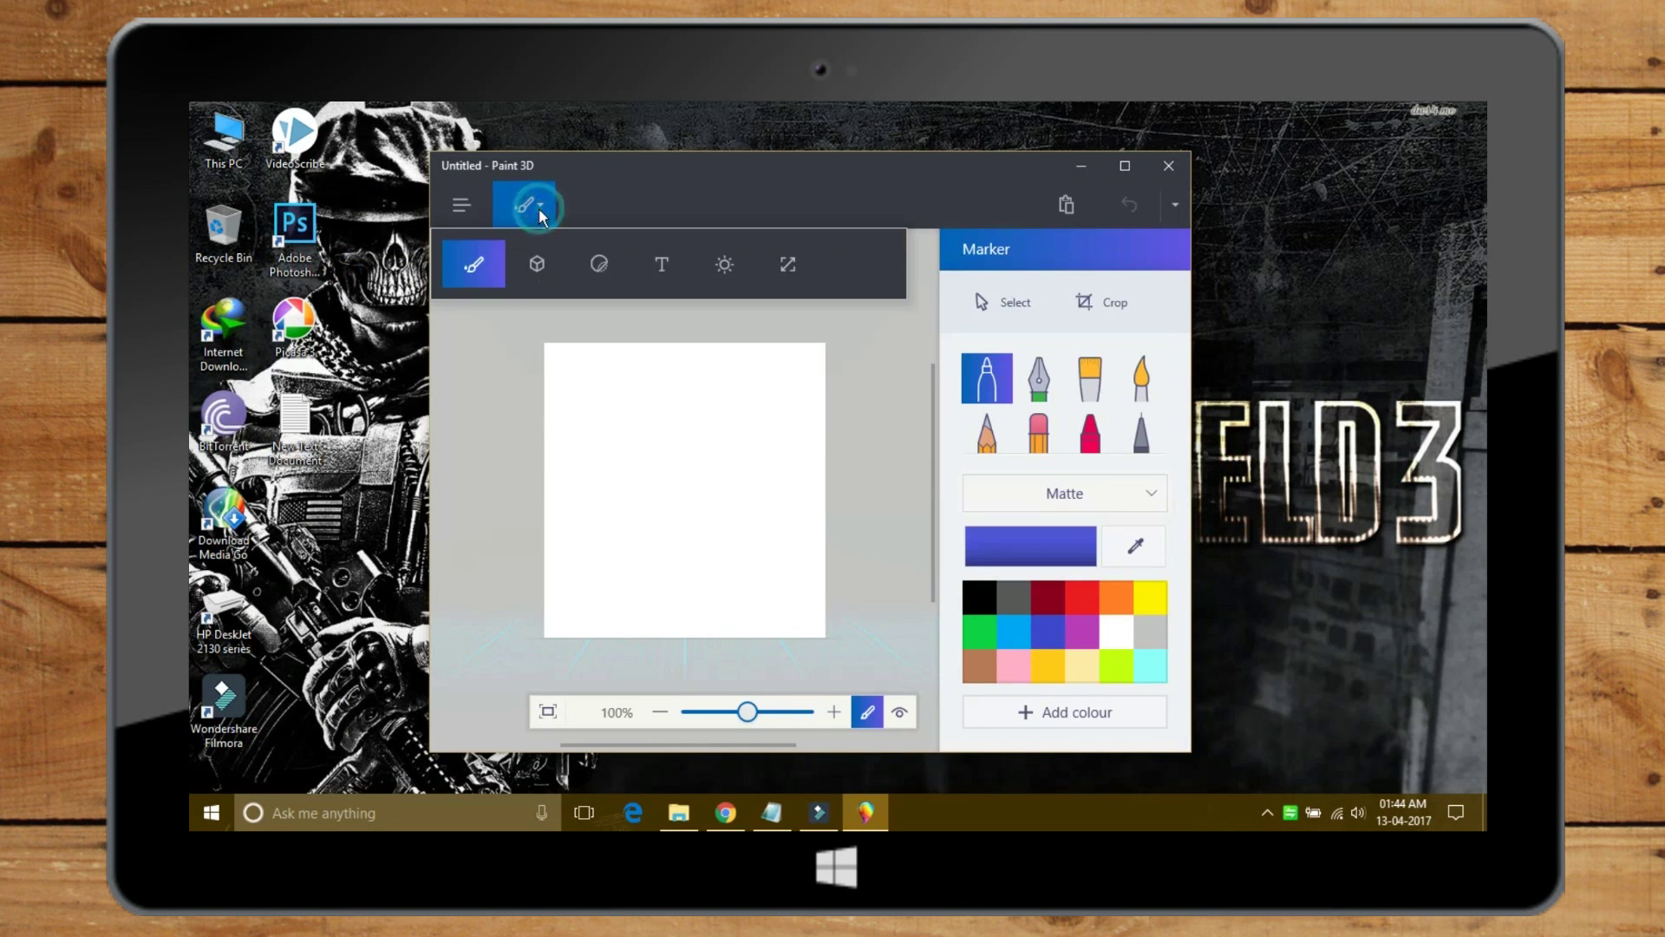
left_click(539, 263)
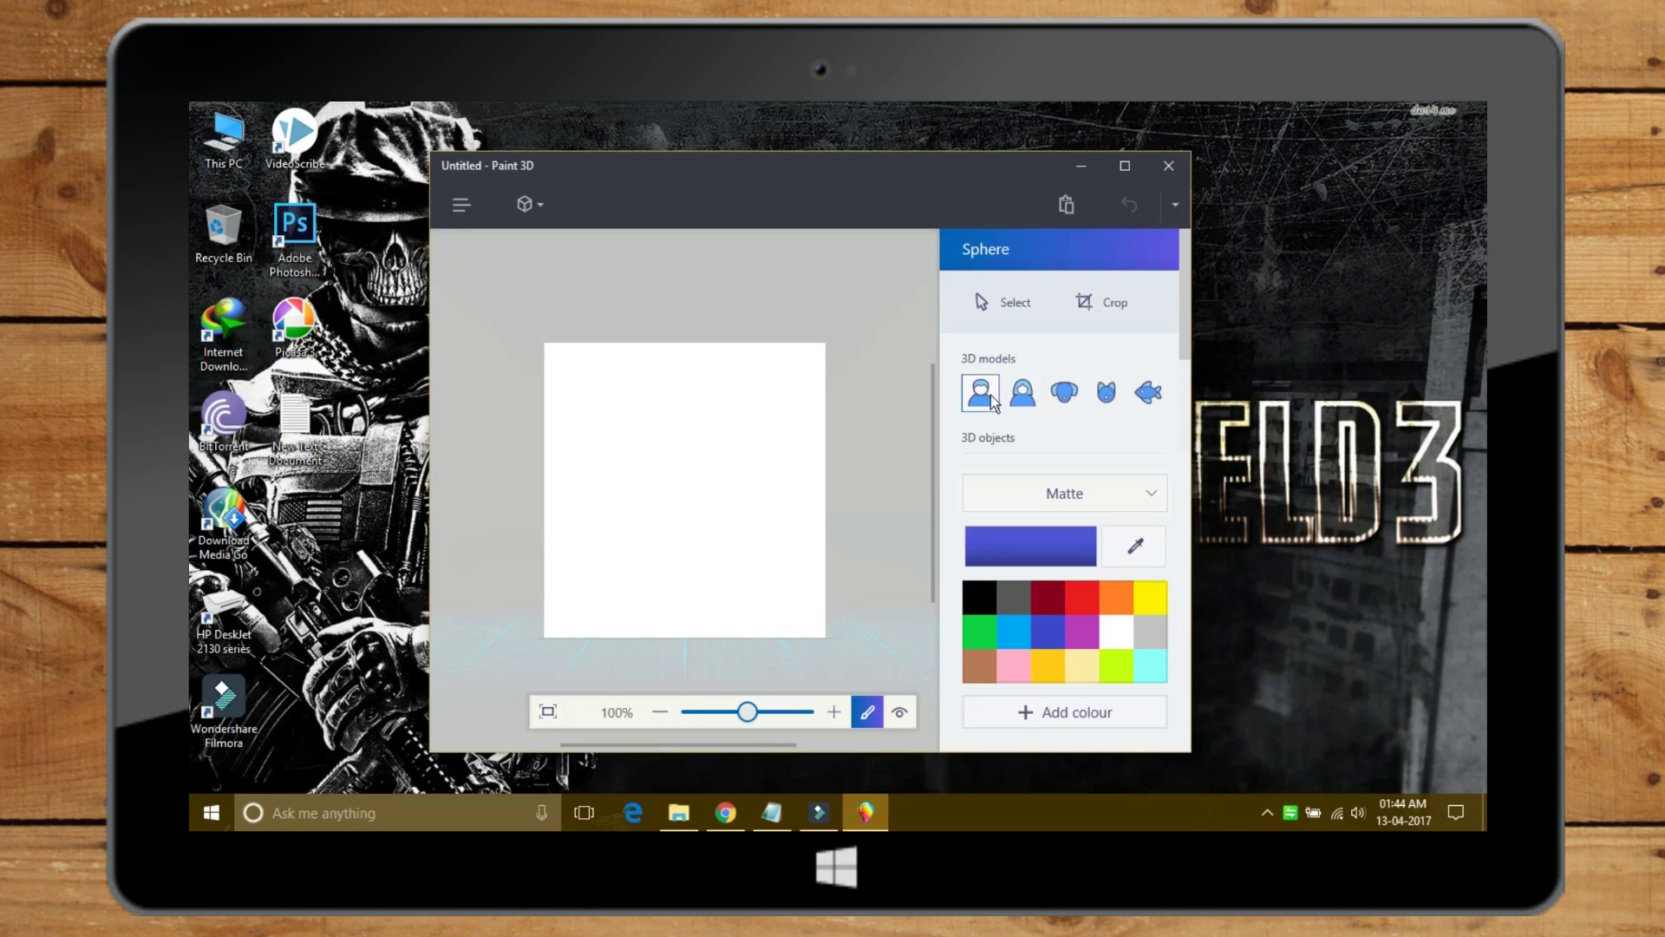
left_click(627, 474)
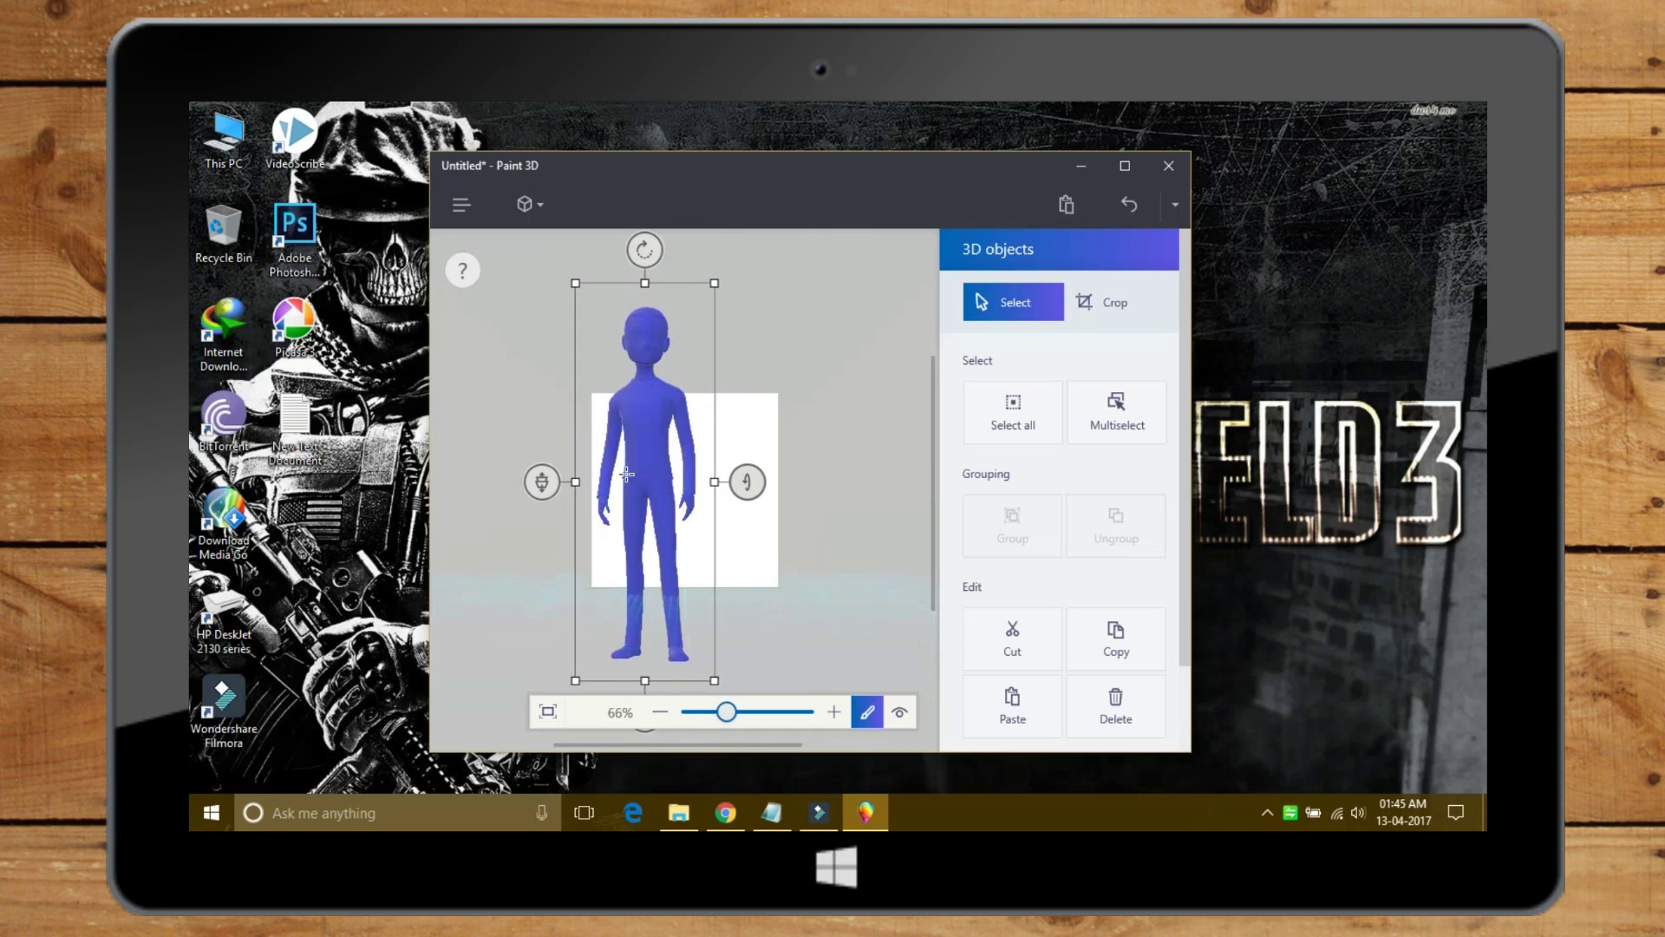
Step: Insert a Fish model and a Dog model from 3D models beside the man figure
left_click(538, 223)
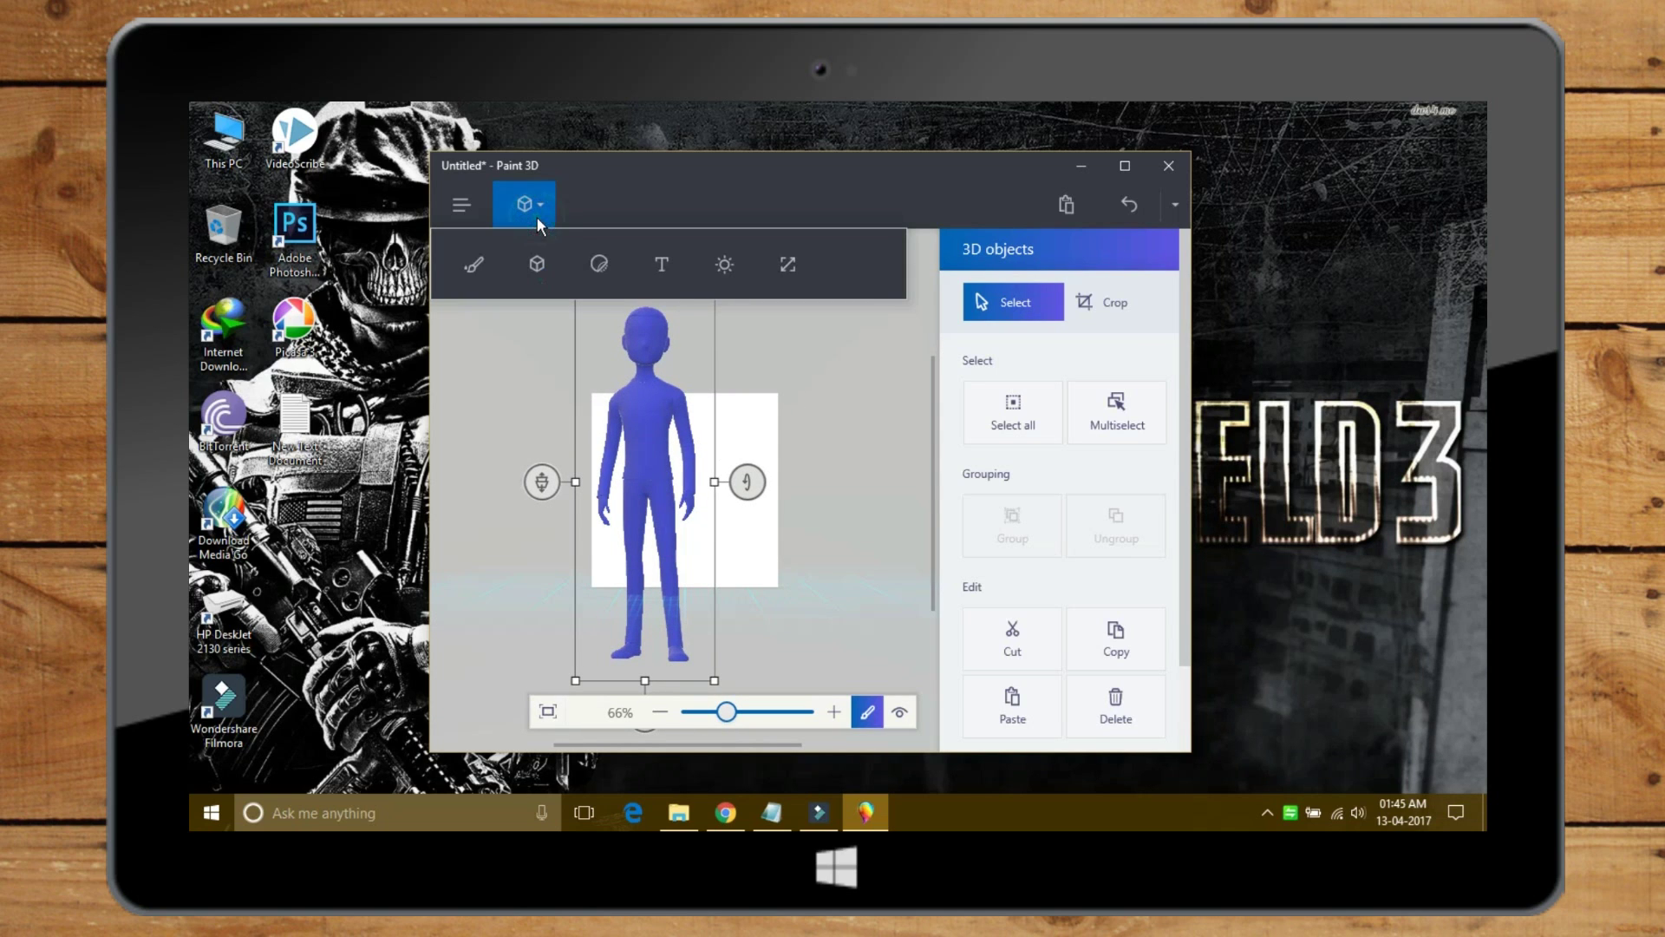
left_click(537, 264)
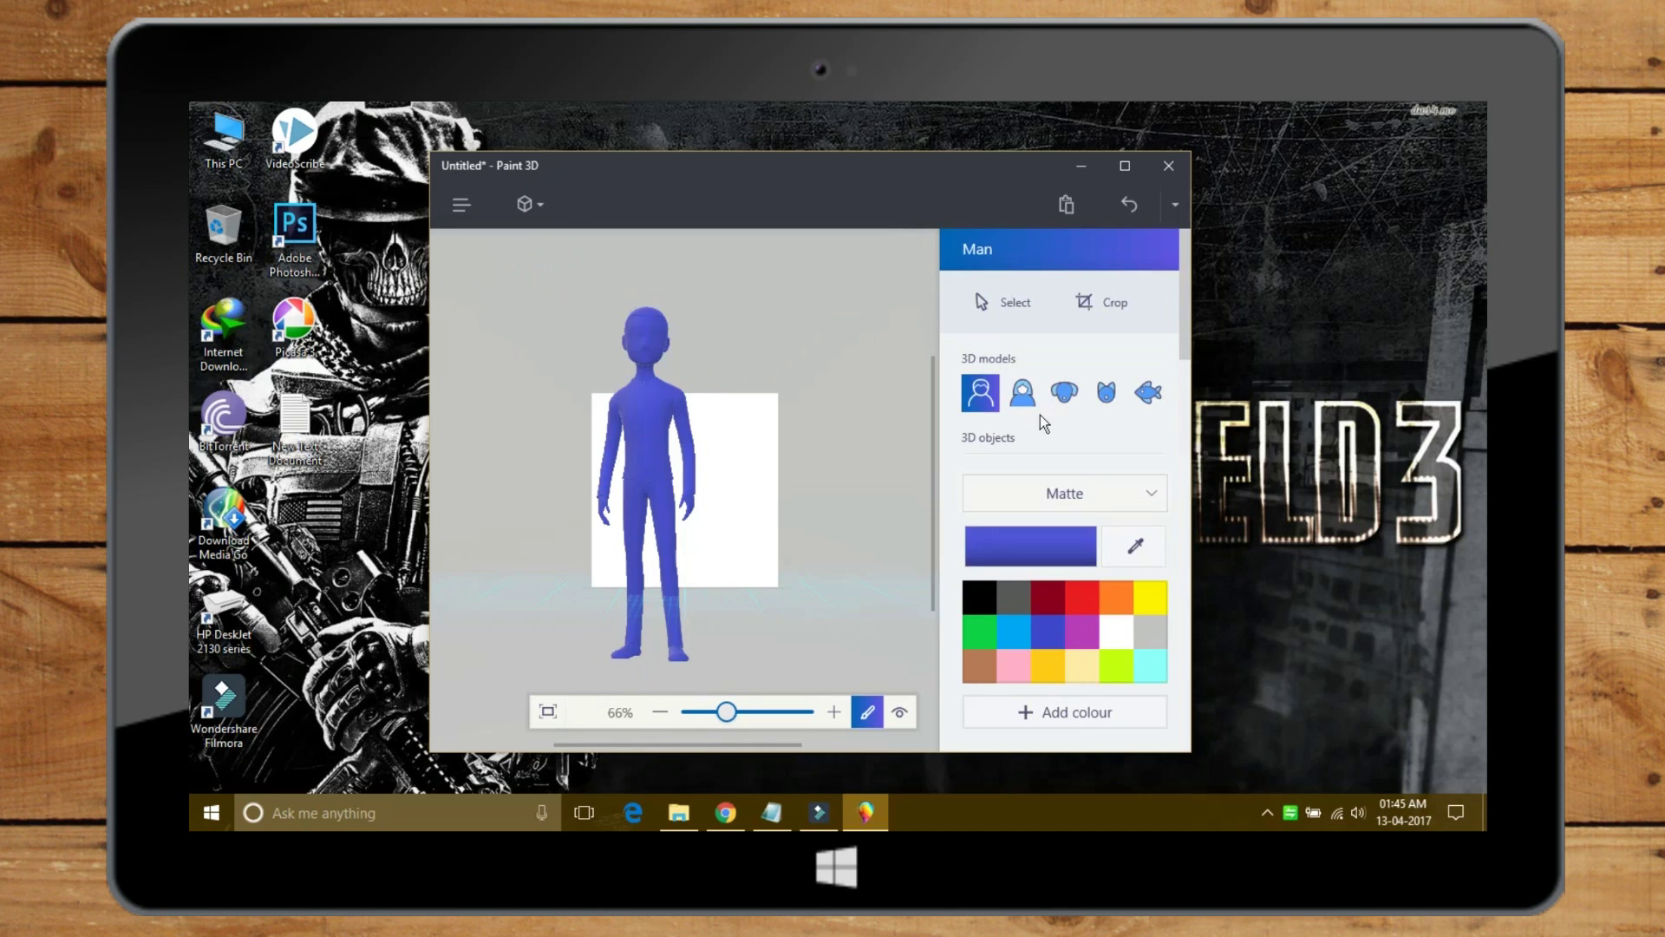
left_click(1147, 397)
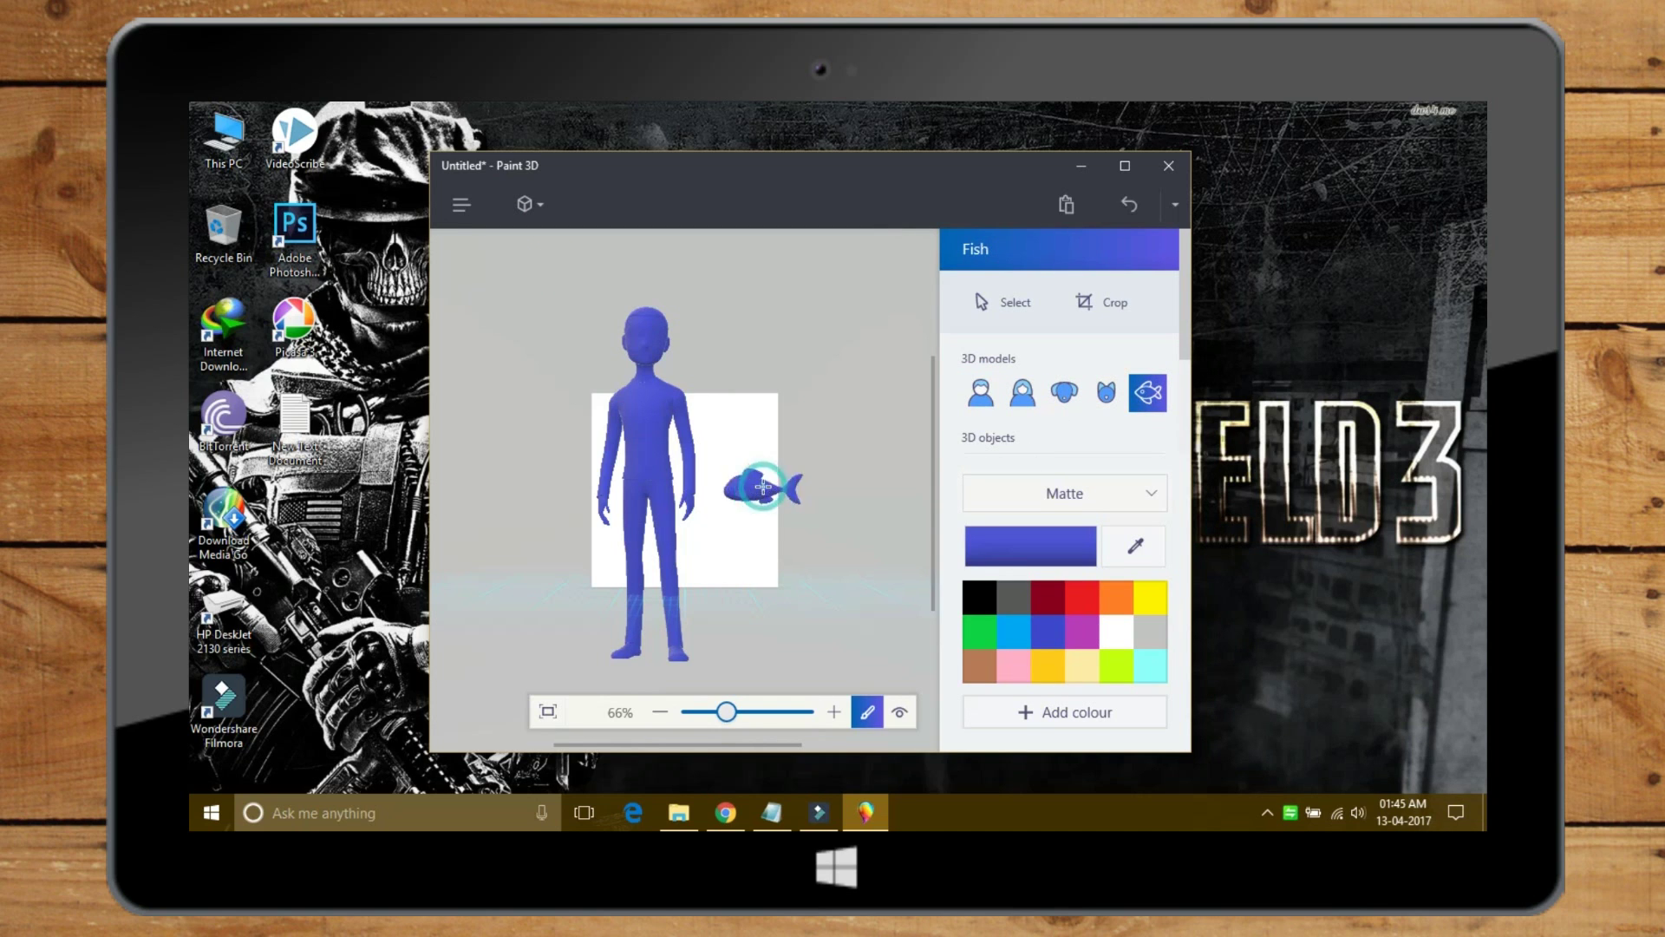
left_click(764, 485)
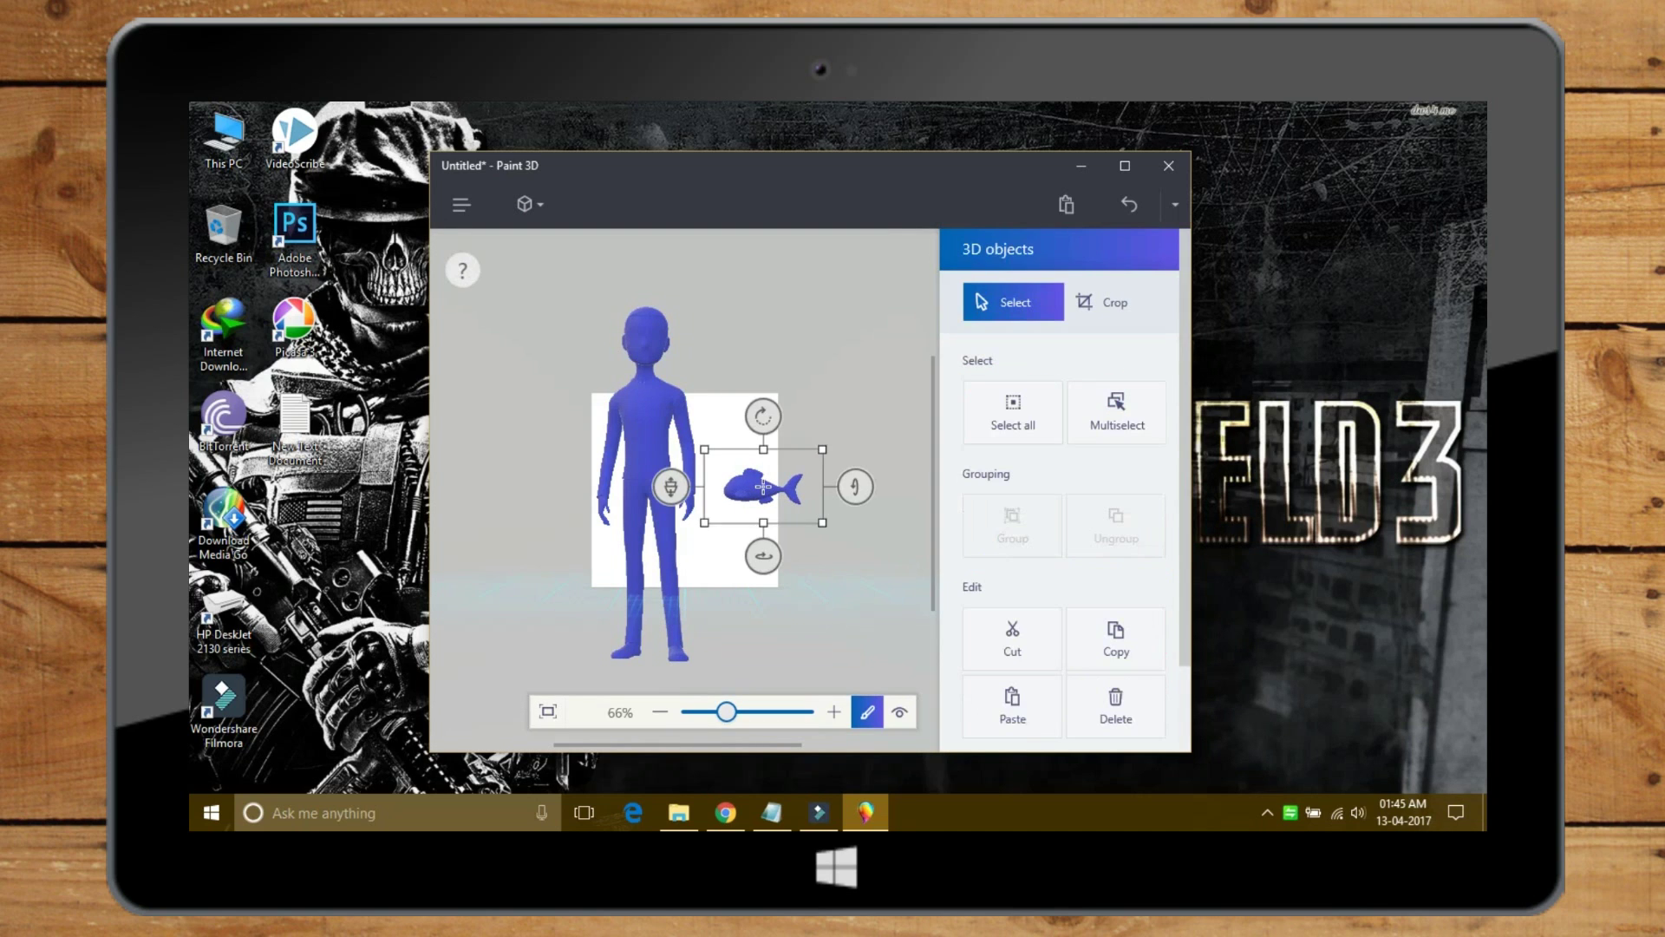
left_click(526, 204)
left_click(539, 265)
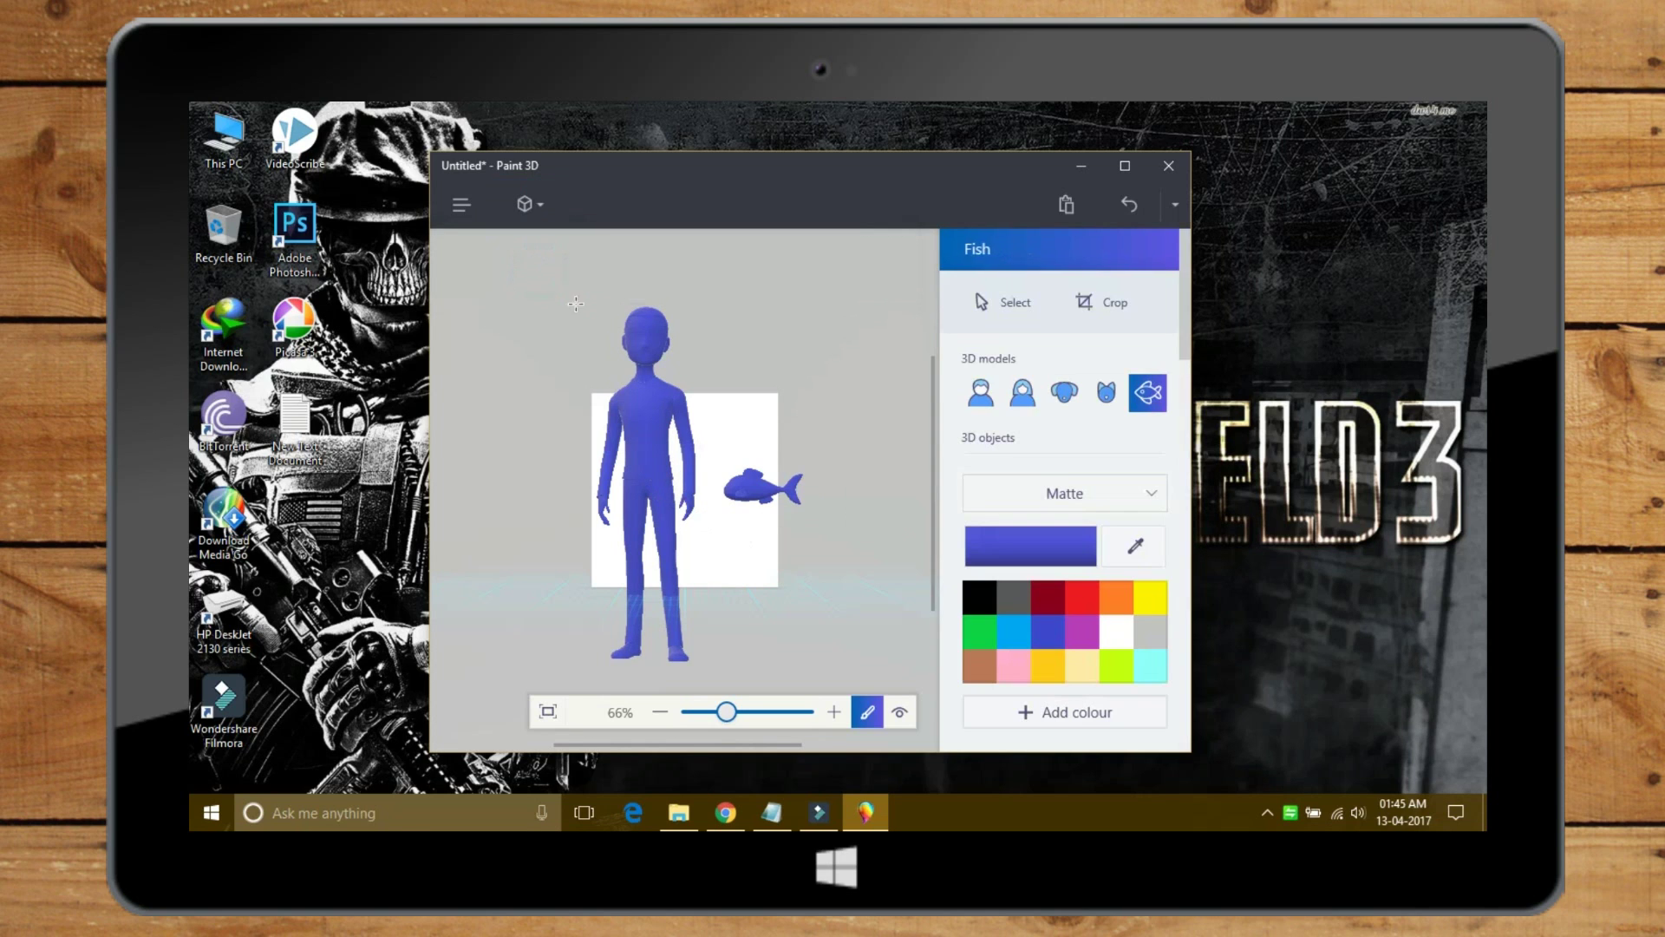
left_click(1065, 397)
left_click(746, 558)
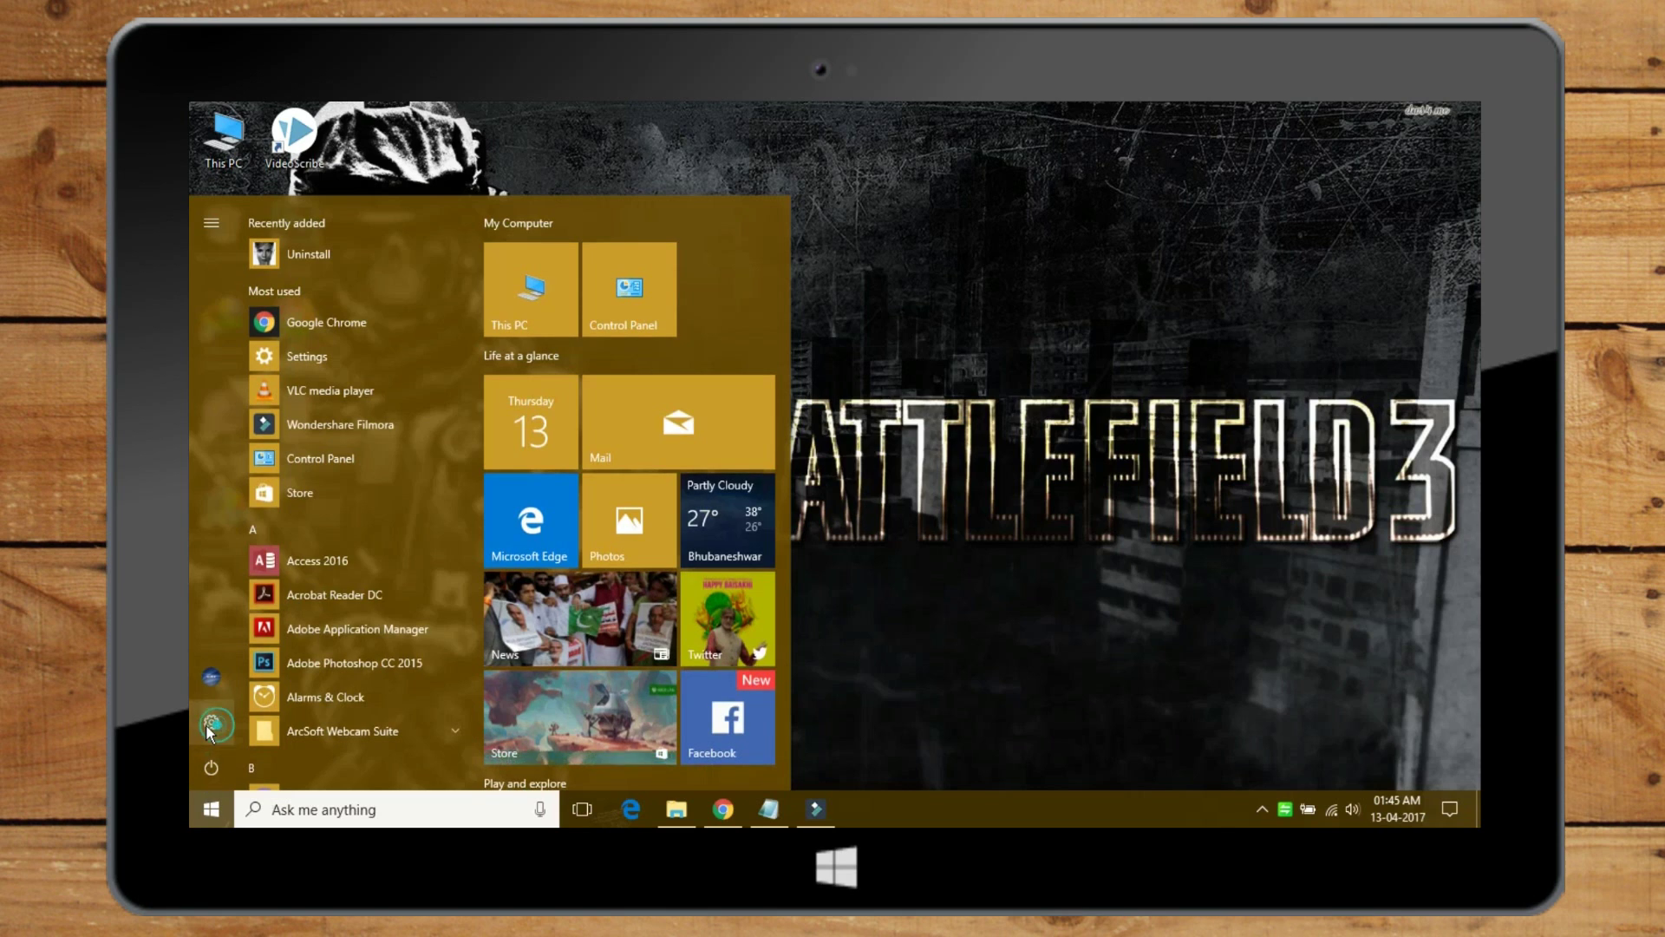
Step: Open Update & security and review the Update history, expanding and collapsing Other Updates
left_click(208, 725)
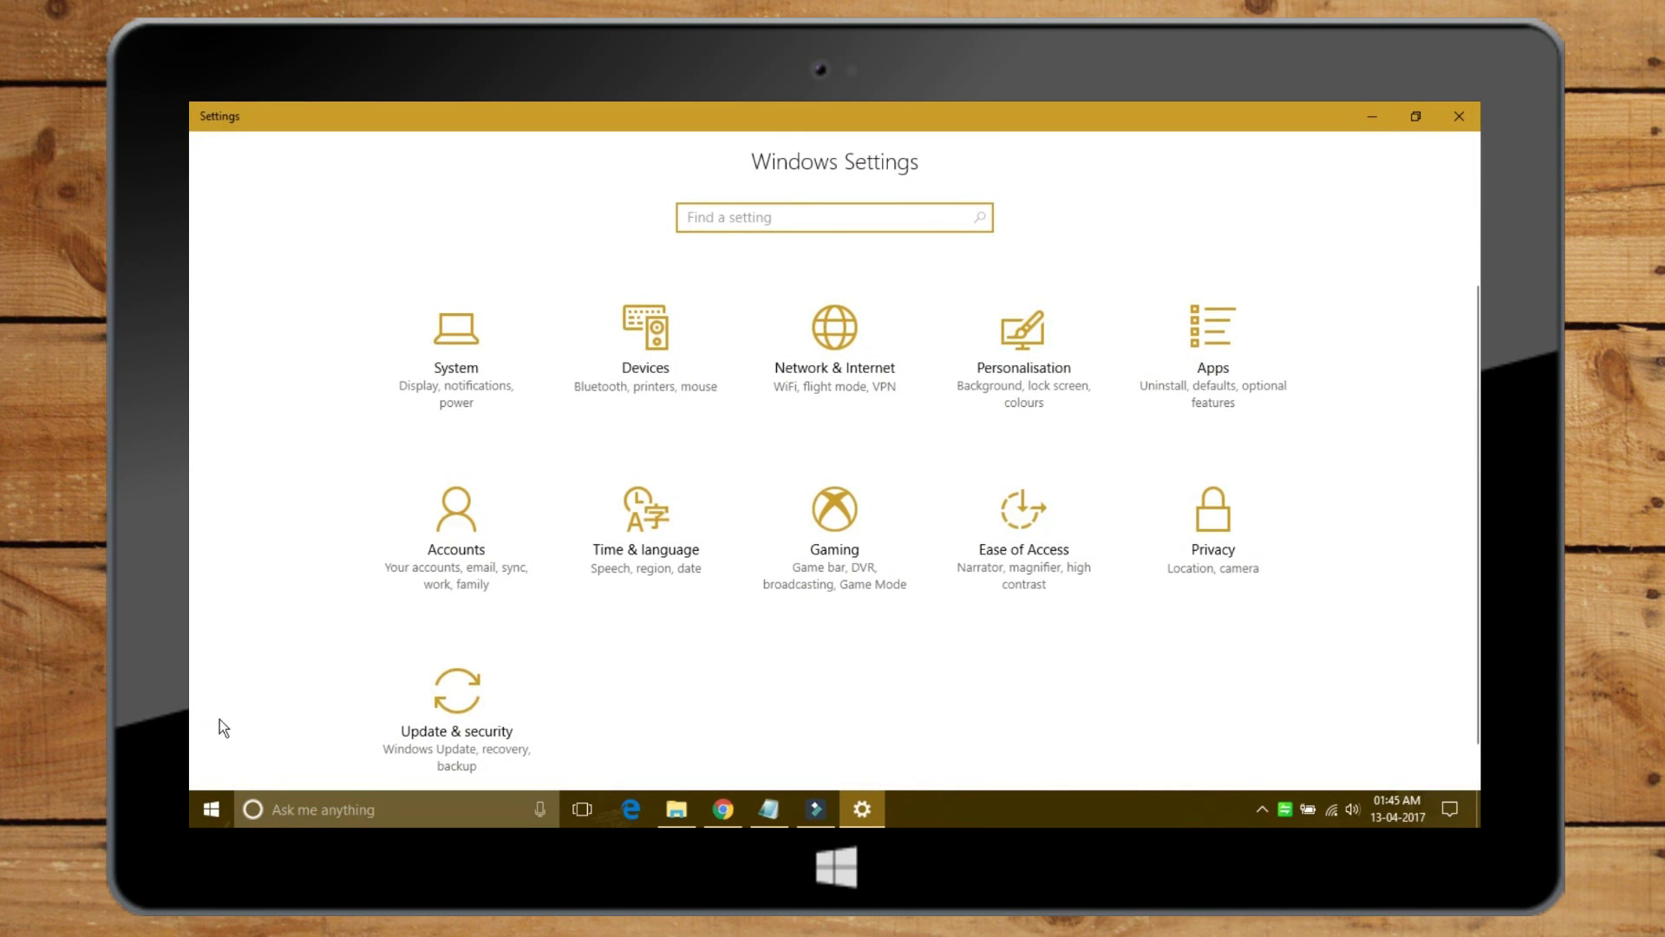
left_click(469, 700)
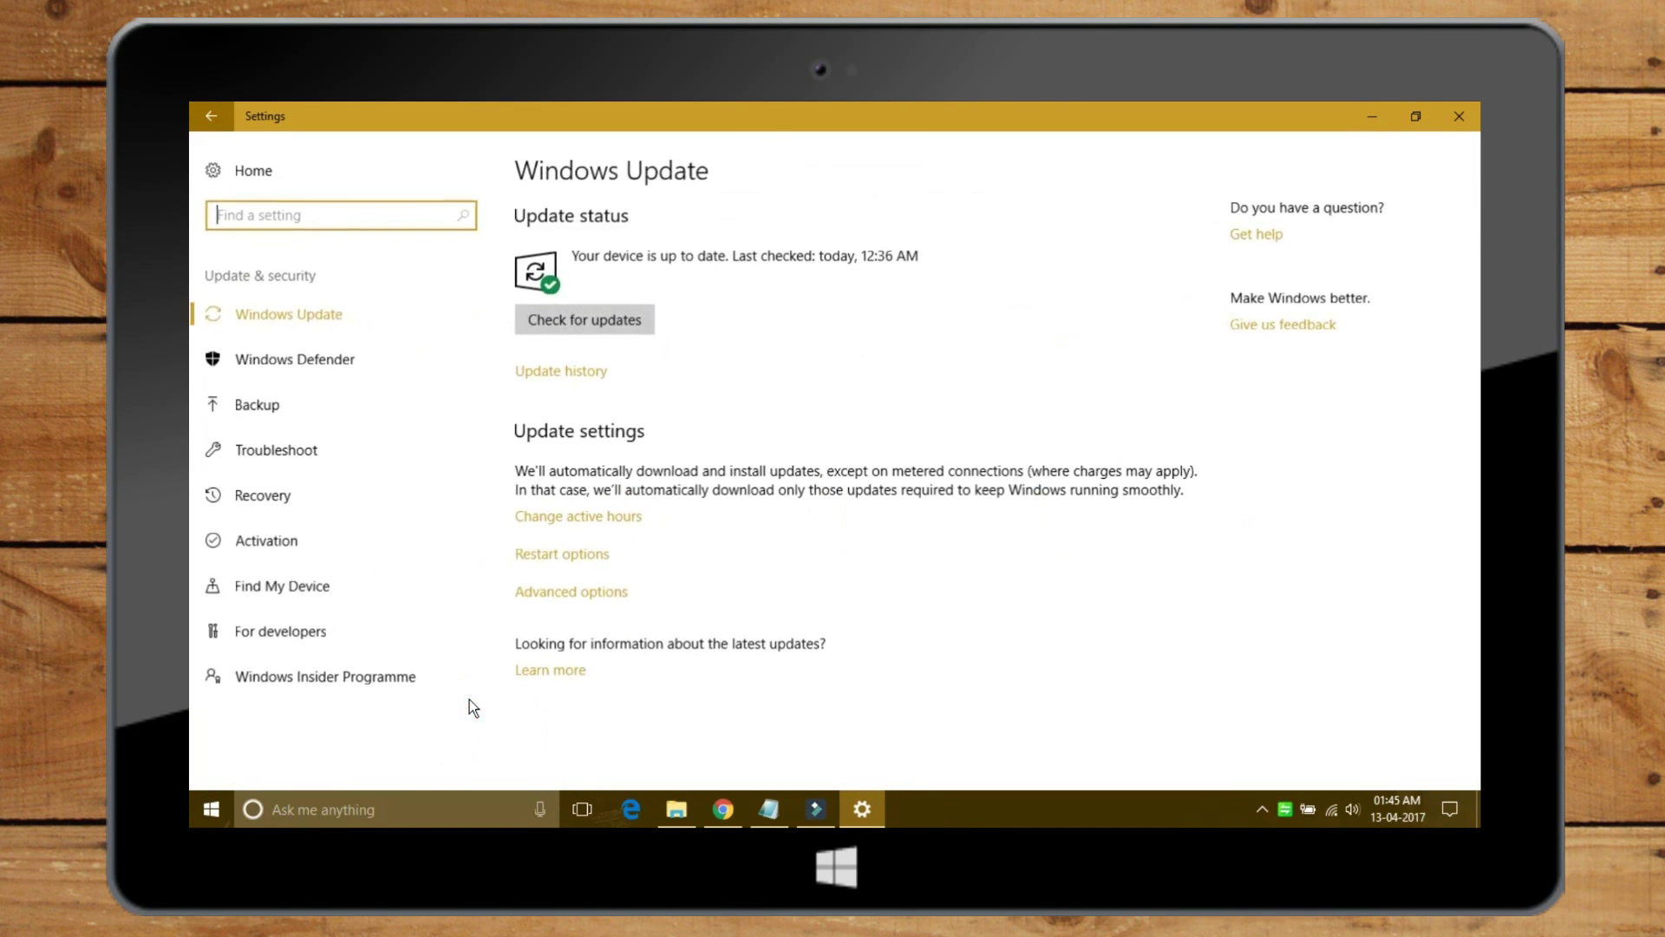
left_click(552, 373)
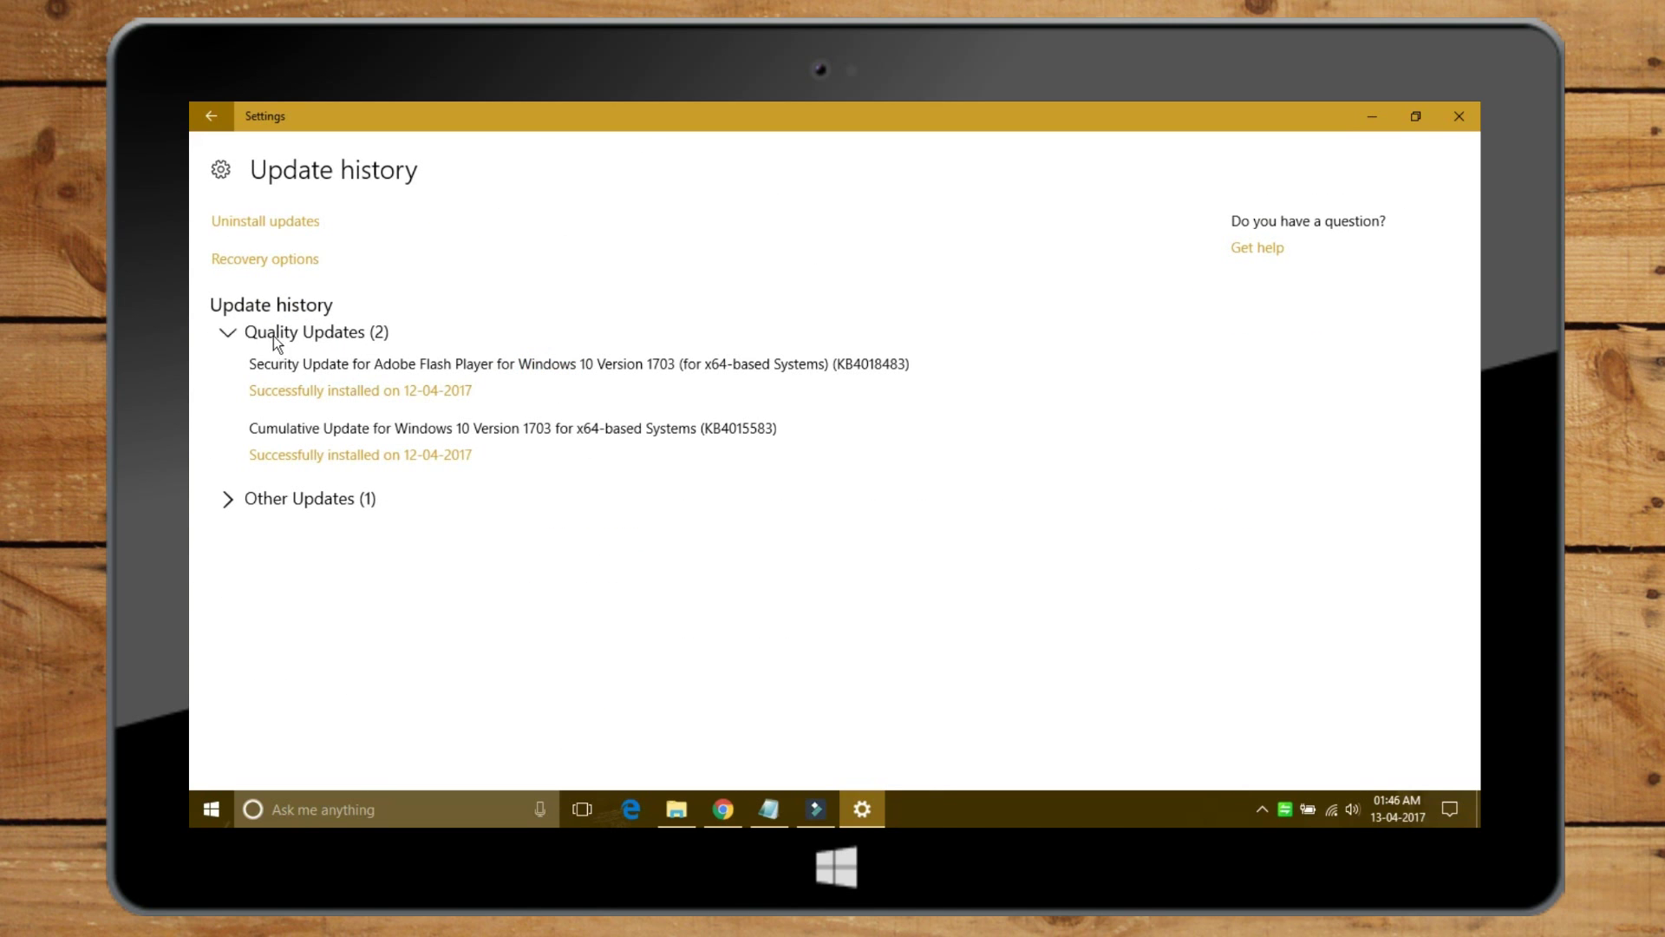
left_click(264, 502)
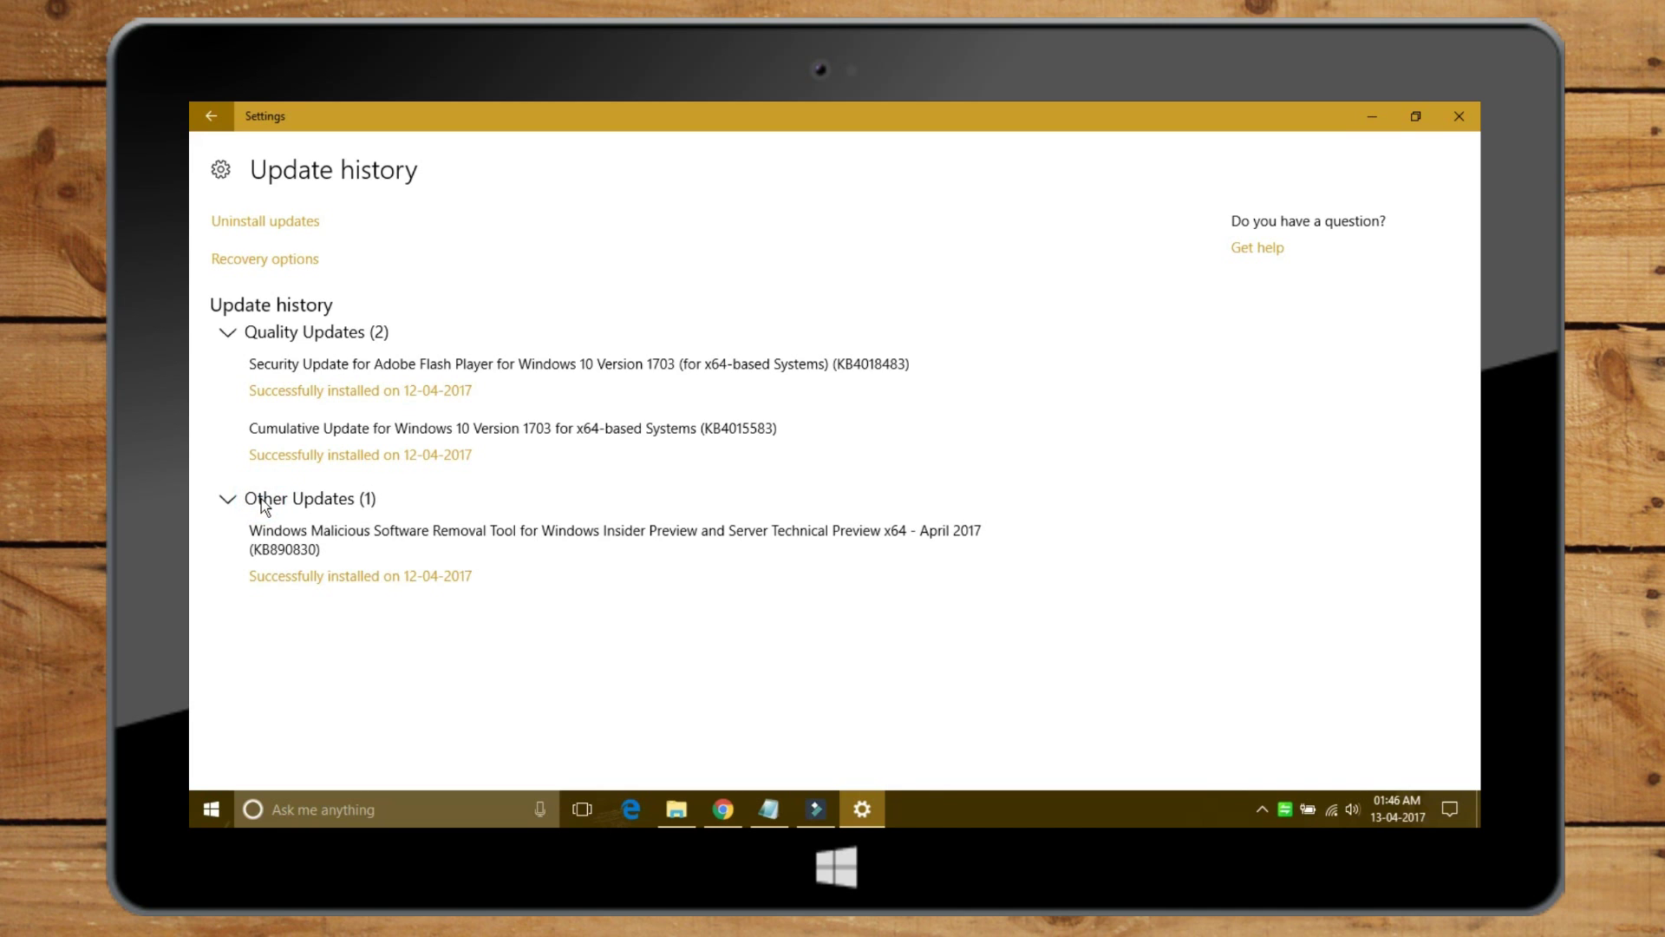
left_click(264, 501)
left_click(218, 118)
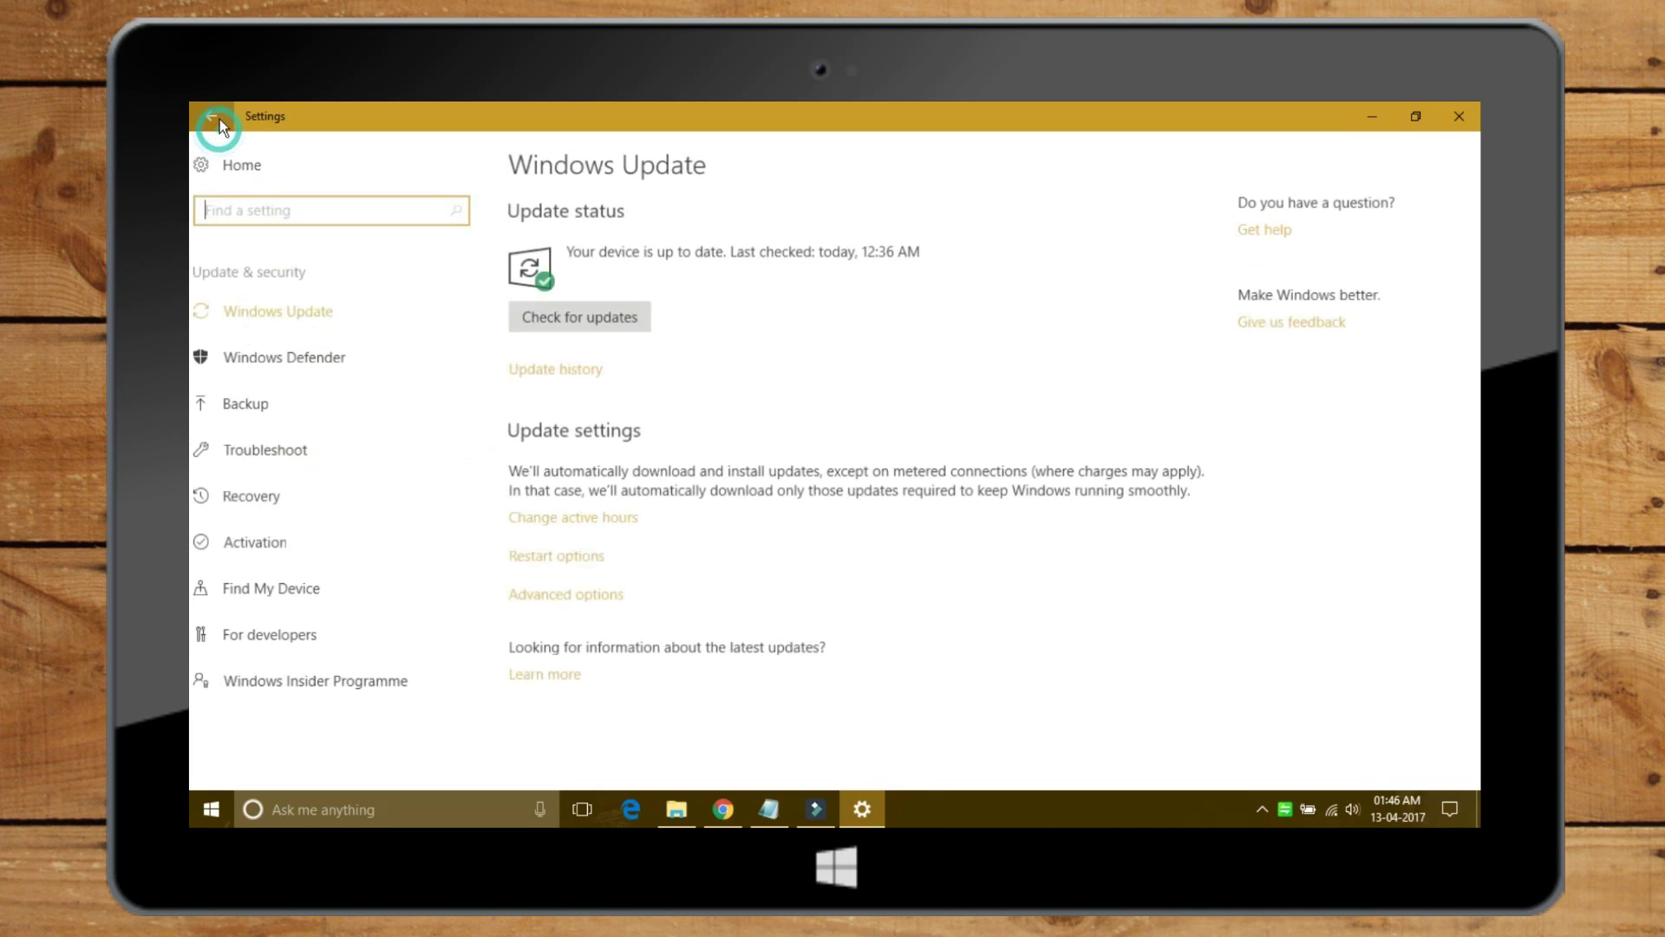
Step: Browse the Troubleshoot list of available troubleshooters, then return to the Settings home page
left_click(263, 448)
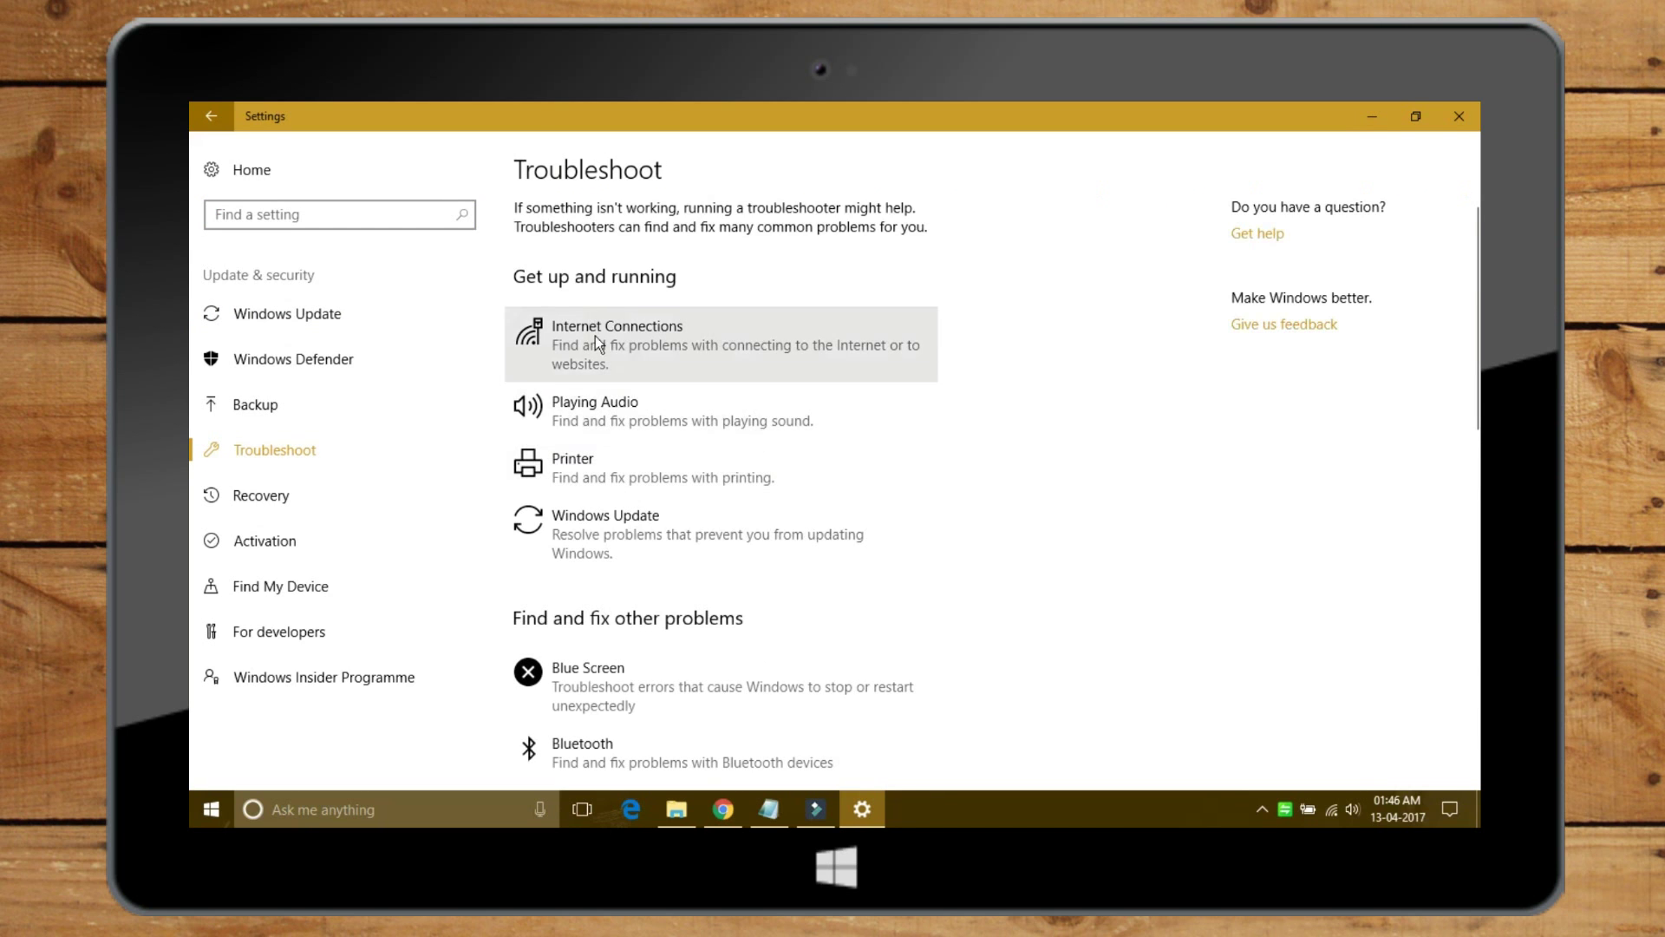
scroll(604, 400, "down", 3)
scroll(604, 400, "down", 4)
scroll(605, 401, "up", 2)
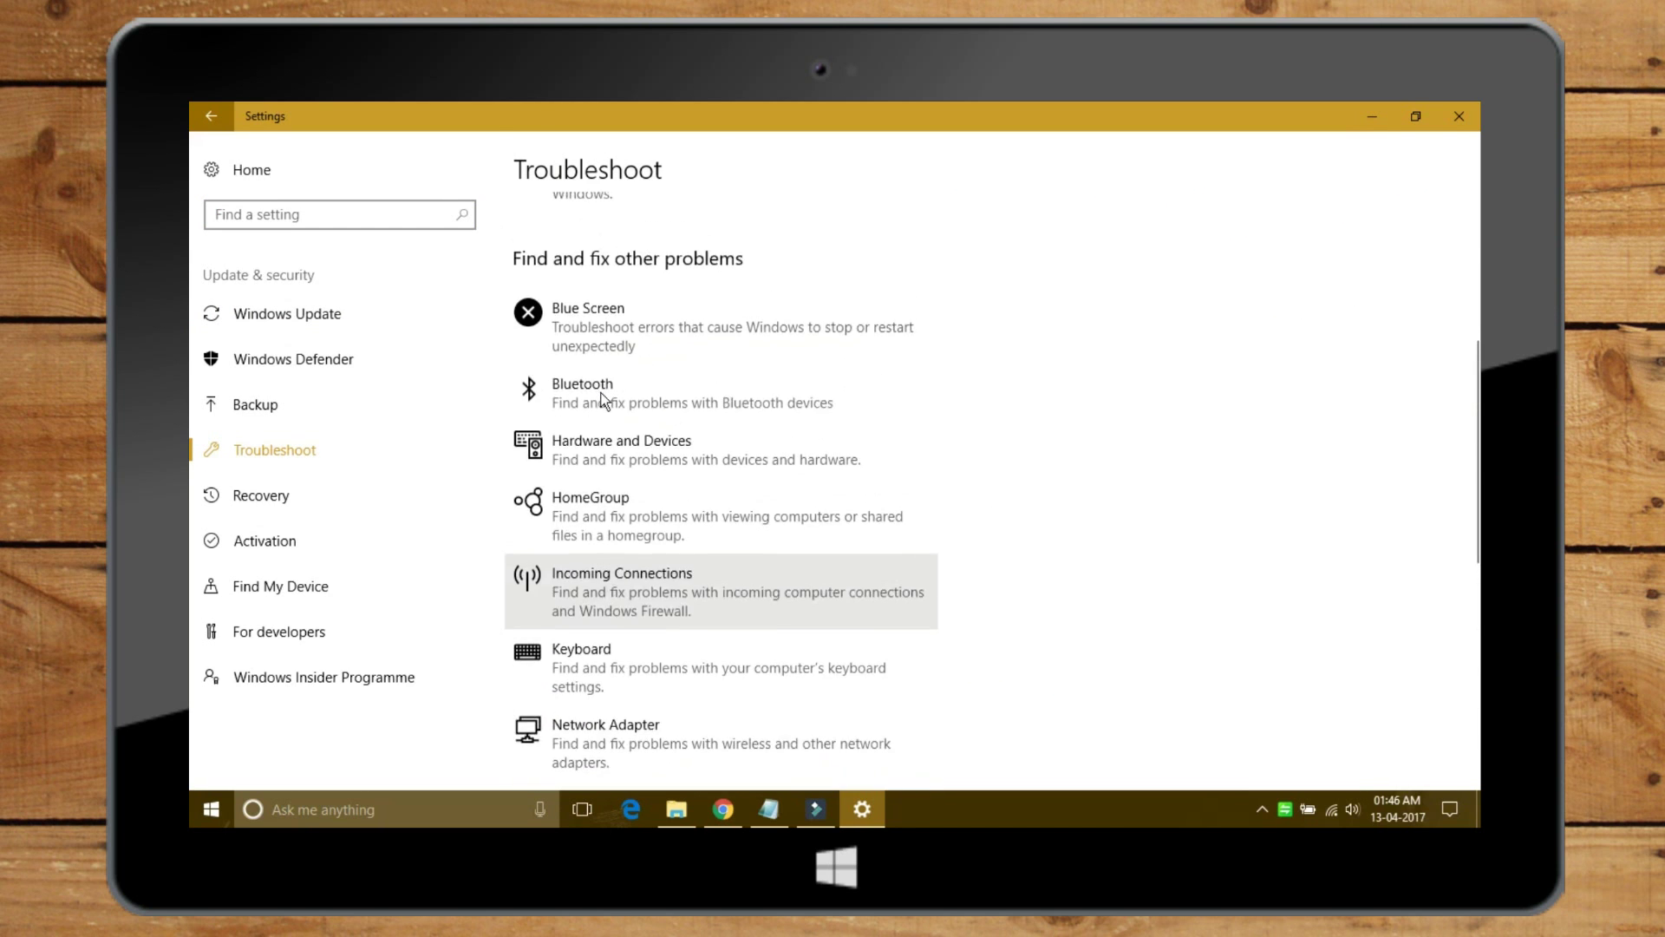
scroll(603, 398, "down", 5)
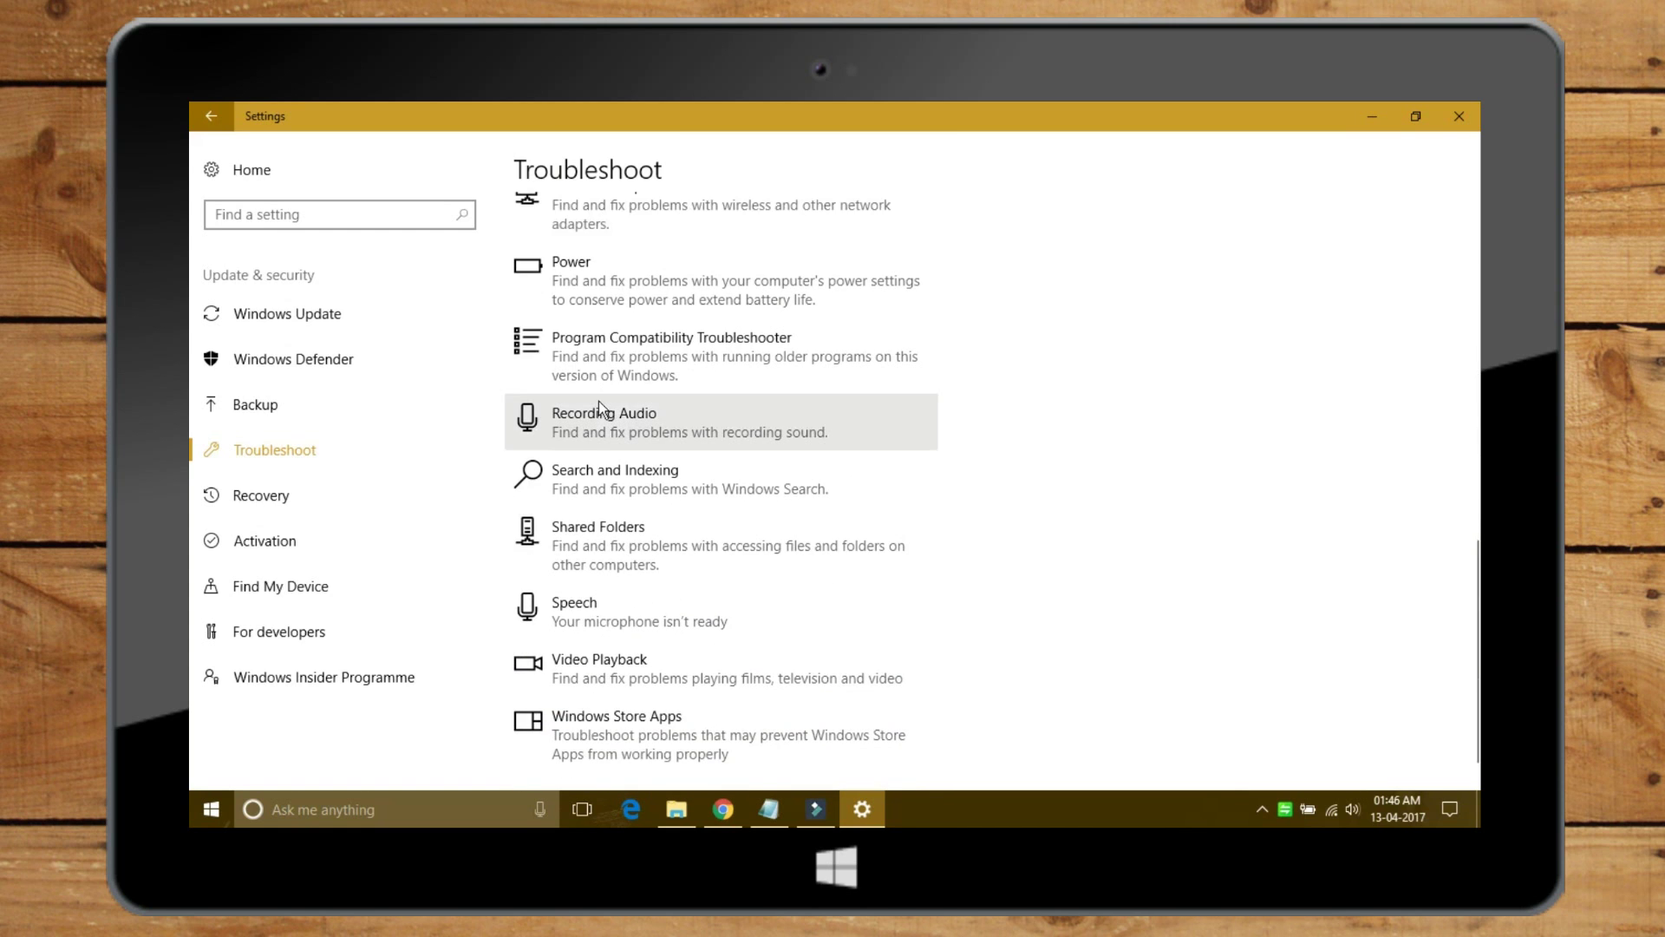
scroll(599, 401, "down", 1)
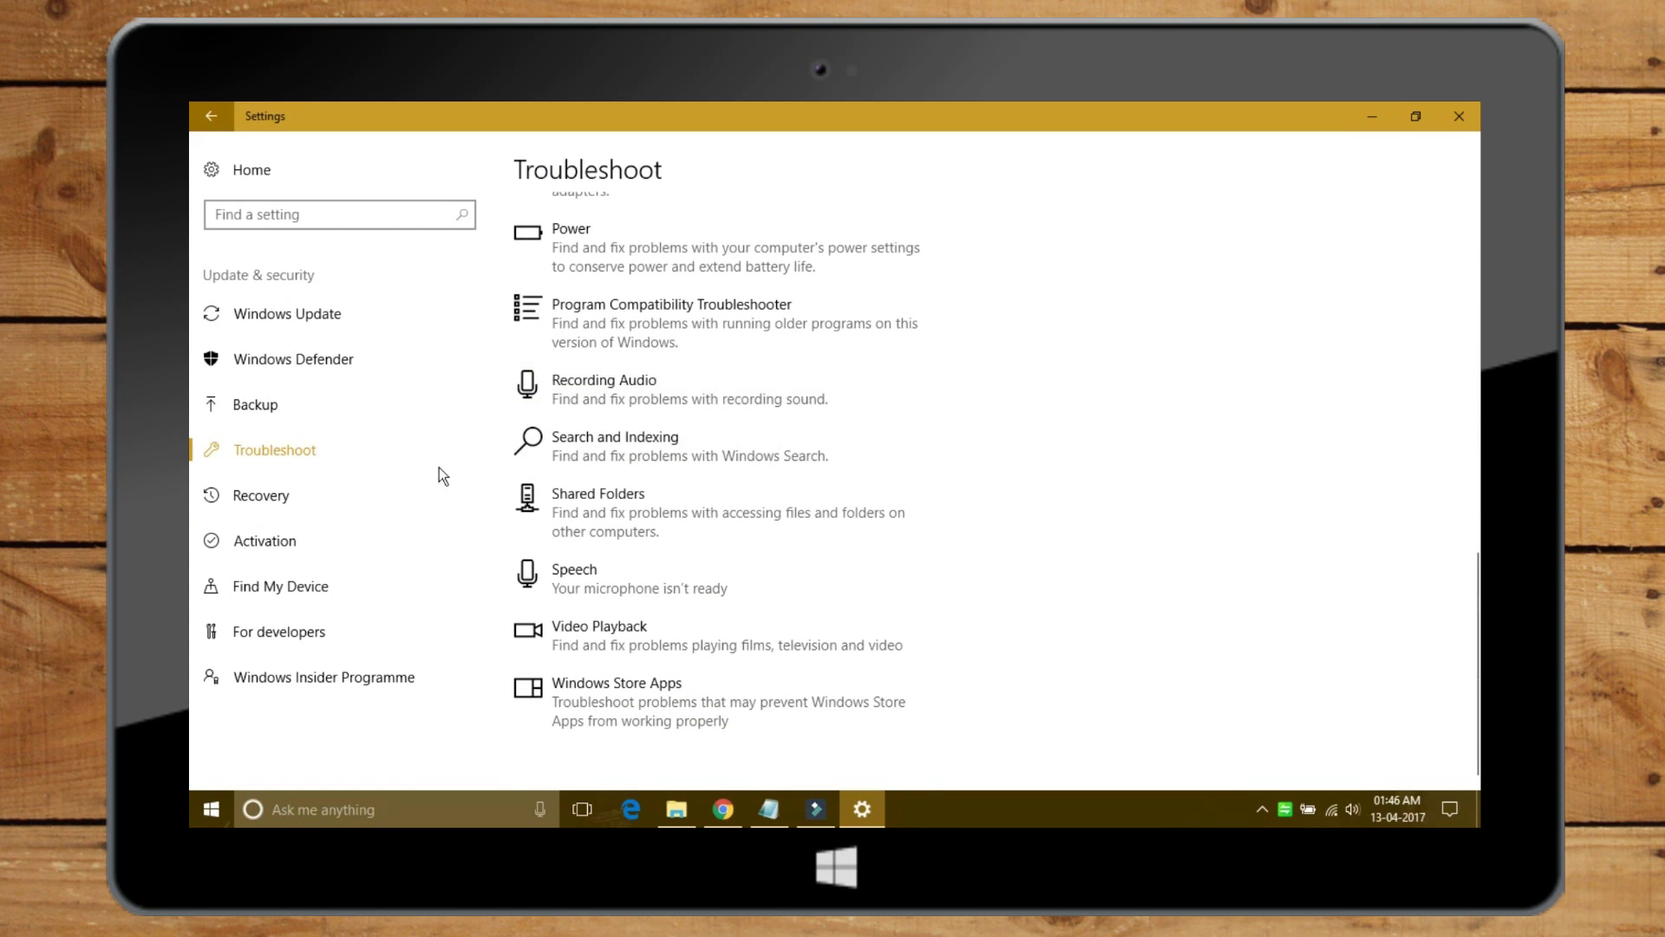
left_click(207, 117)
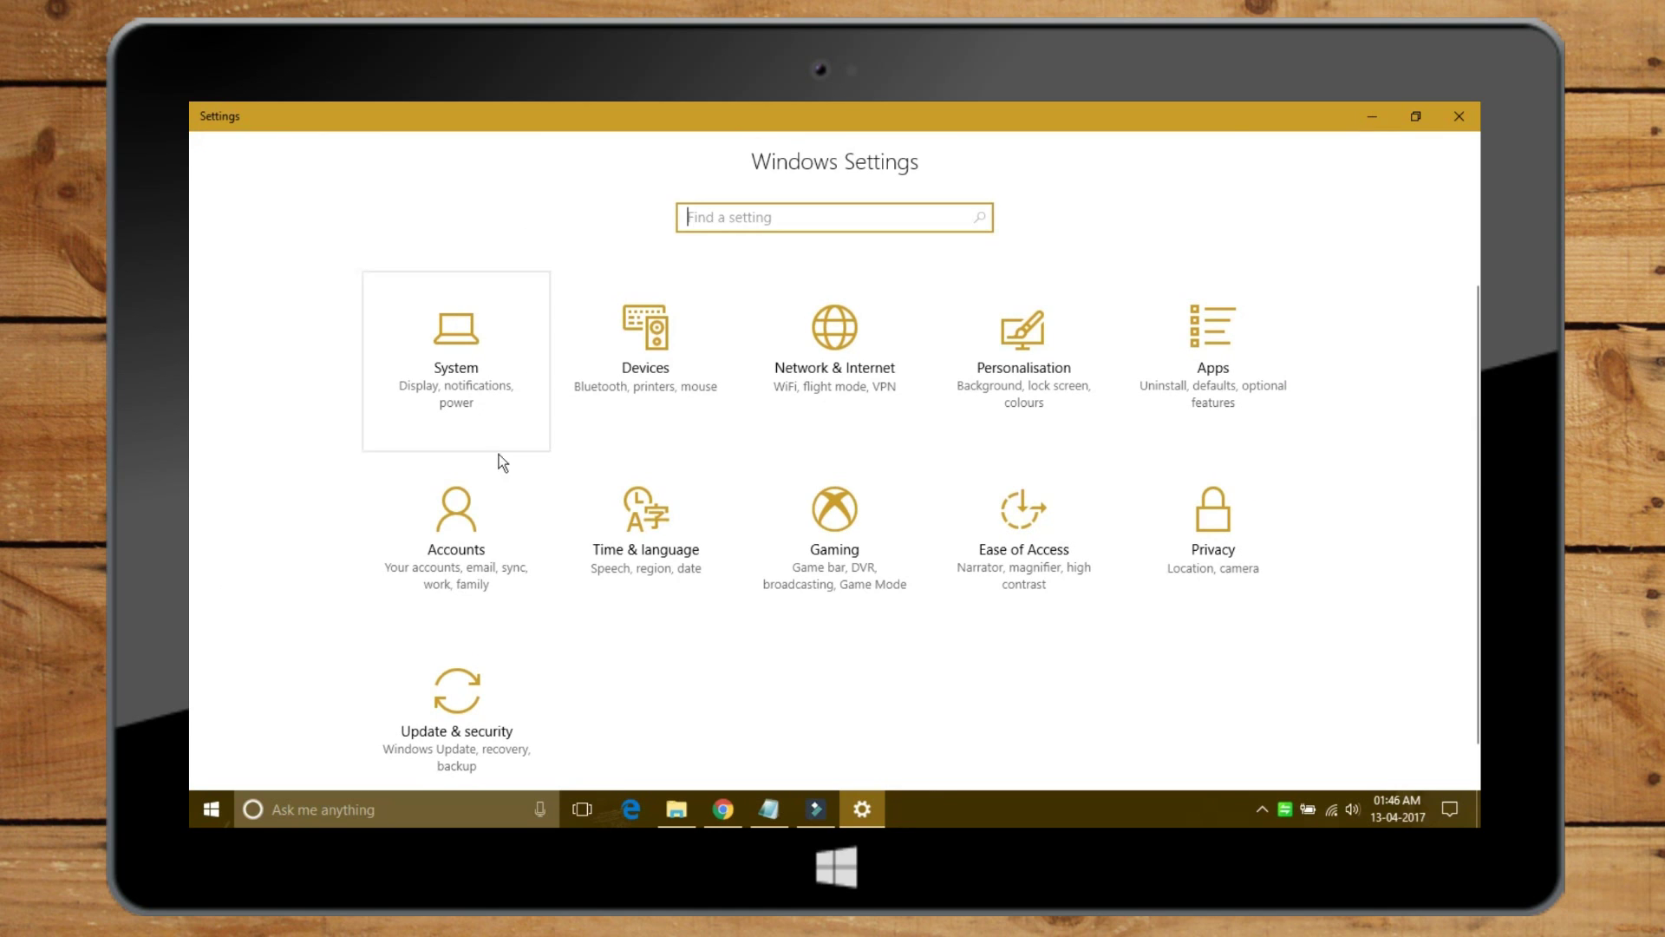
Step: In Privacy, view App diagnostics, then the Radios page with Let apps control radios On
left_click(1178, 543)
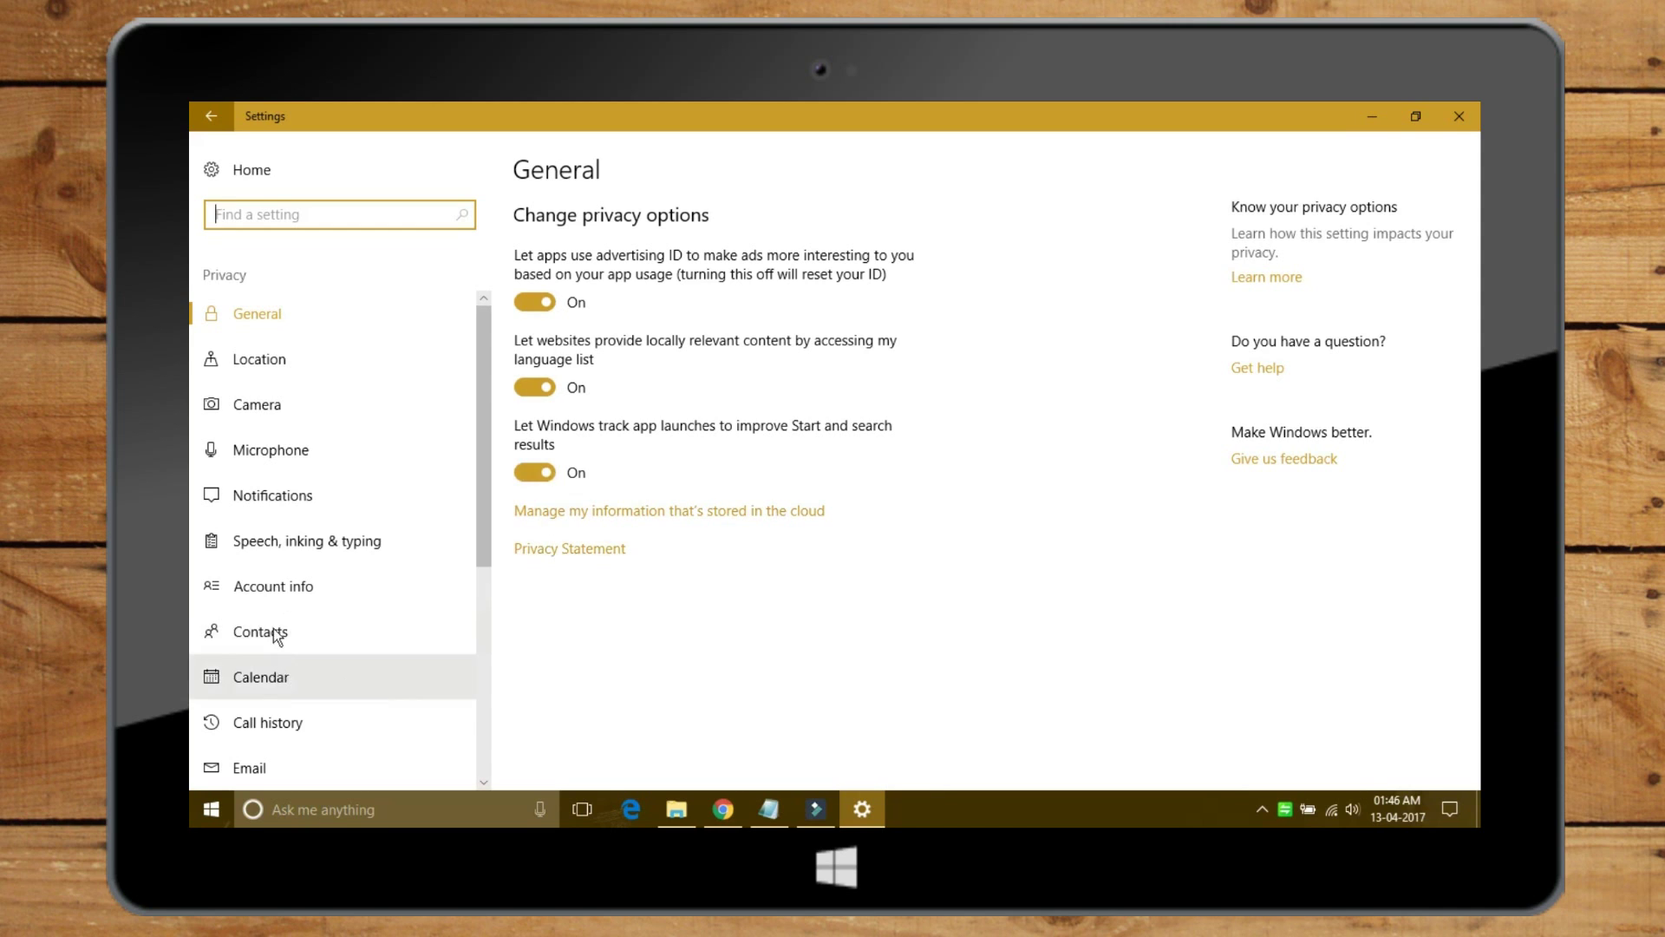
scroll(273, 604, "down", 5)
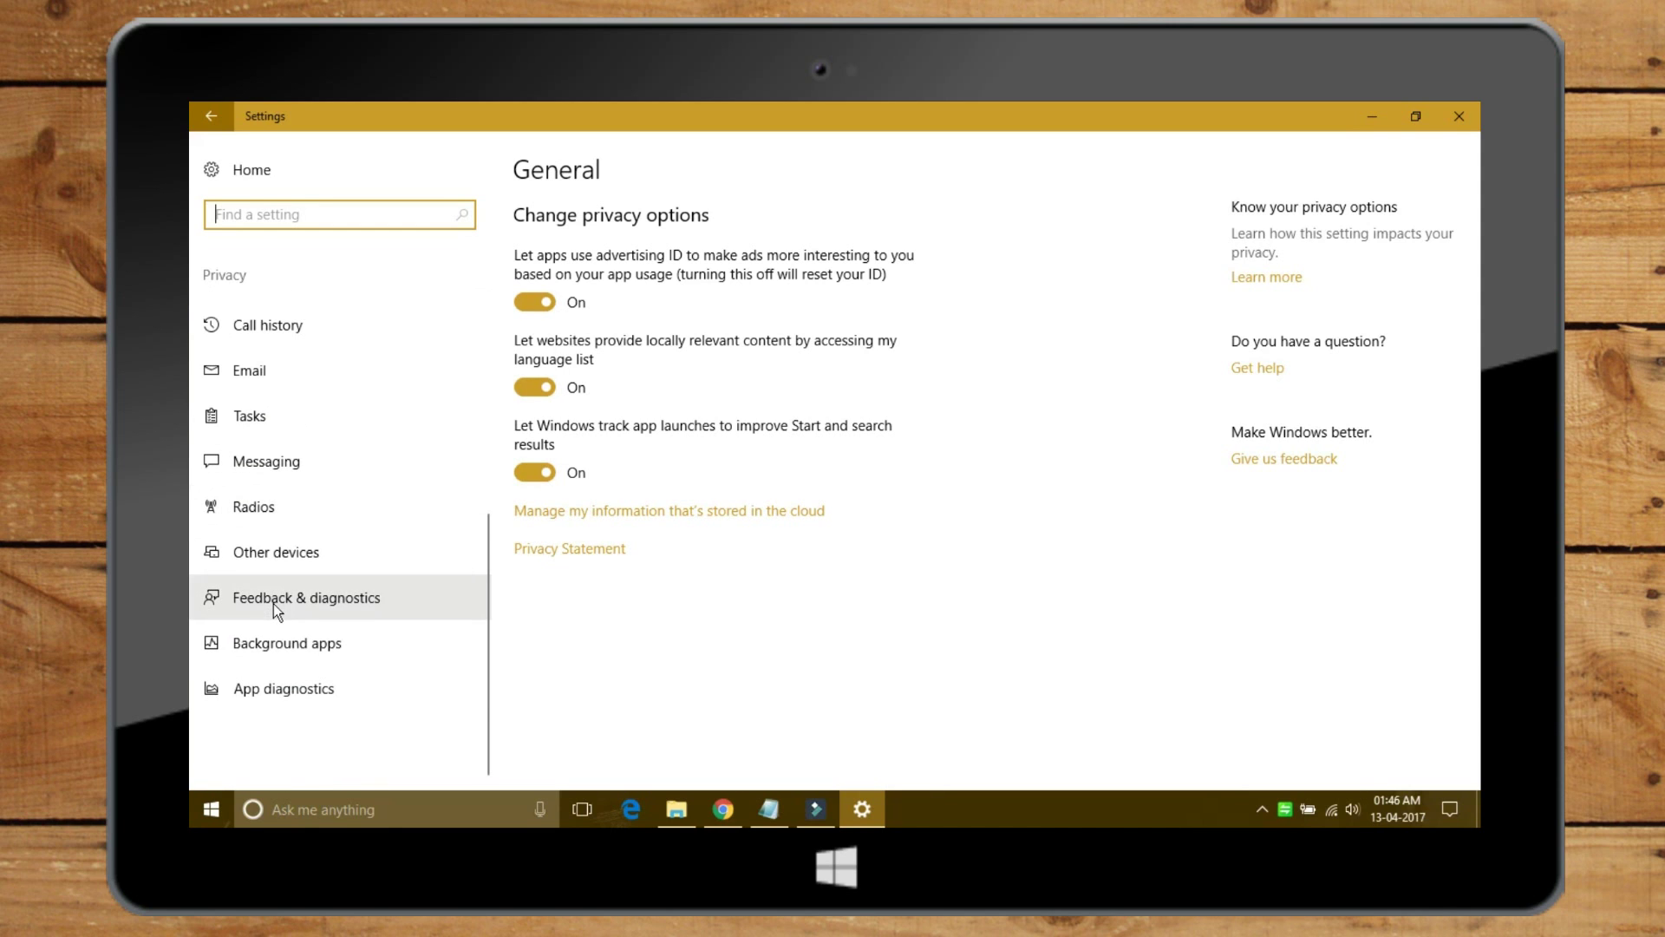
left_click(278, 693)
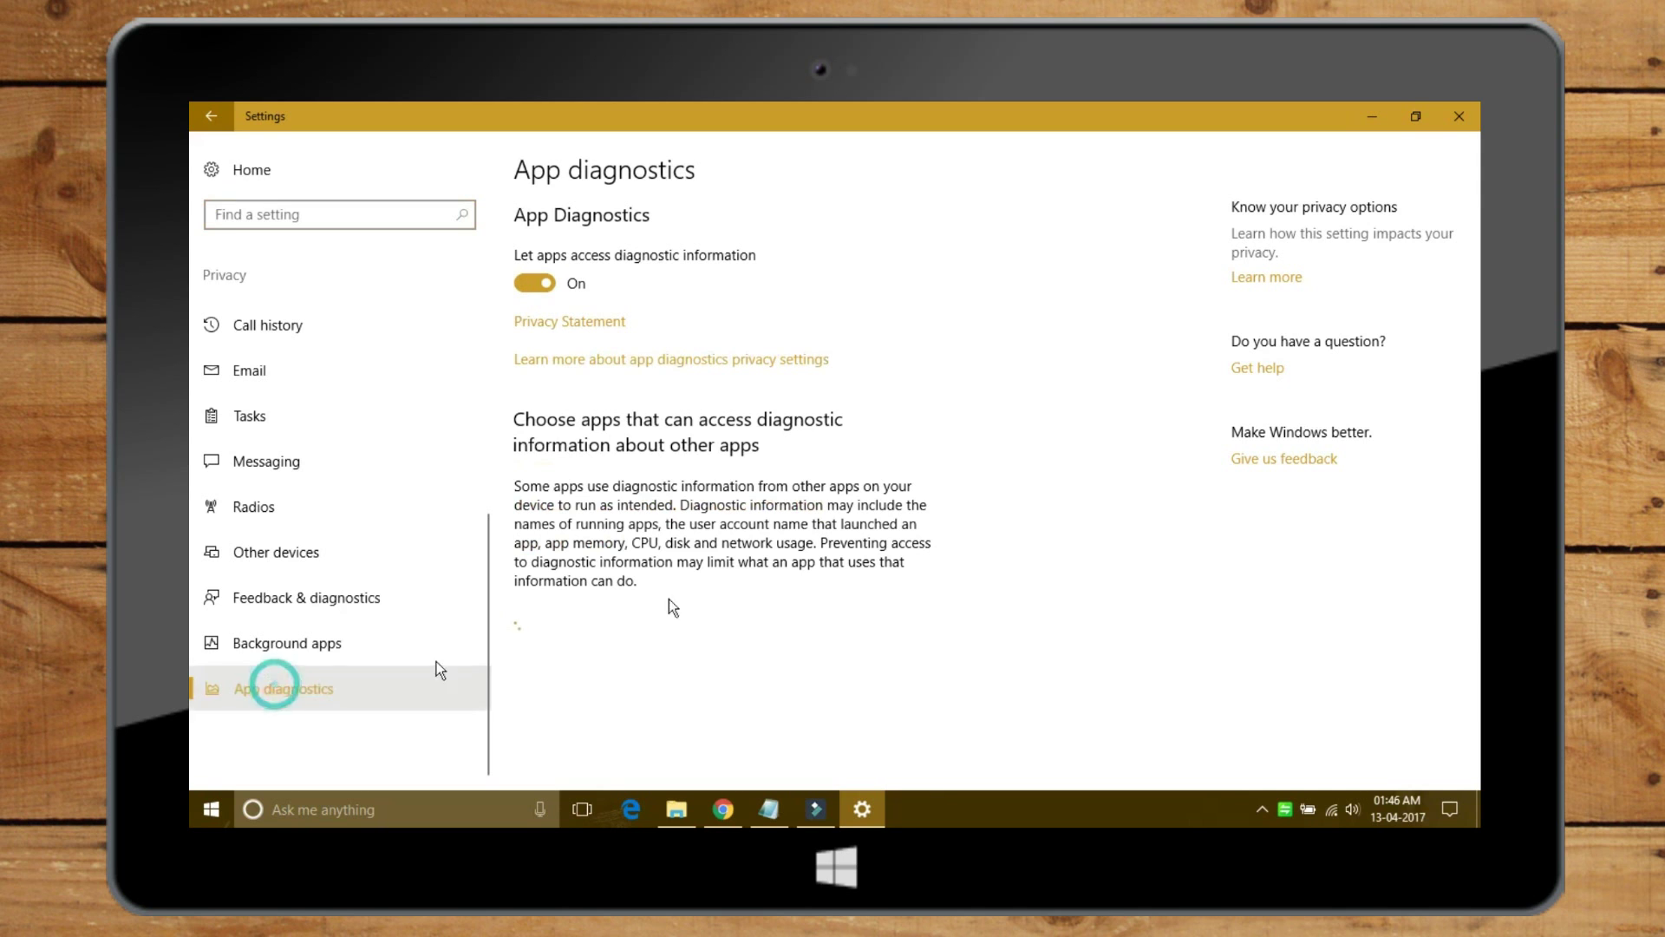
left_click(253, 505)
scroll(382, 449, "up", 3)
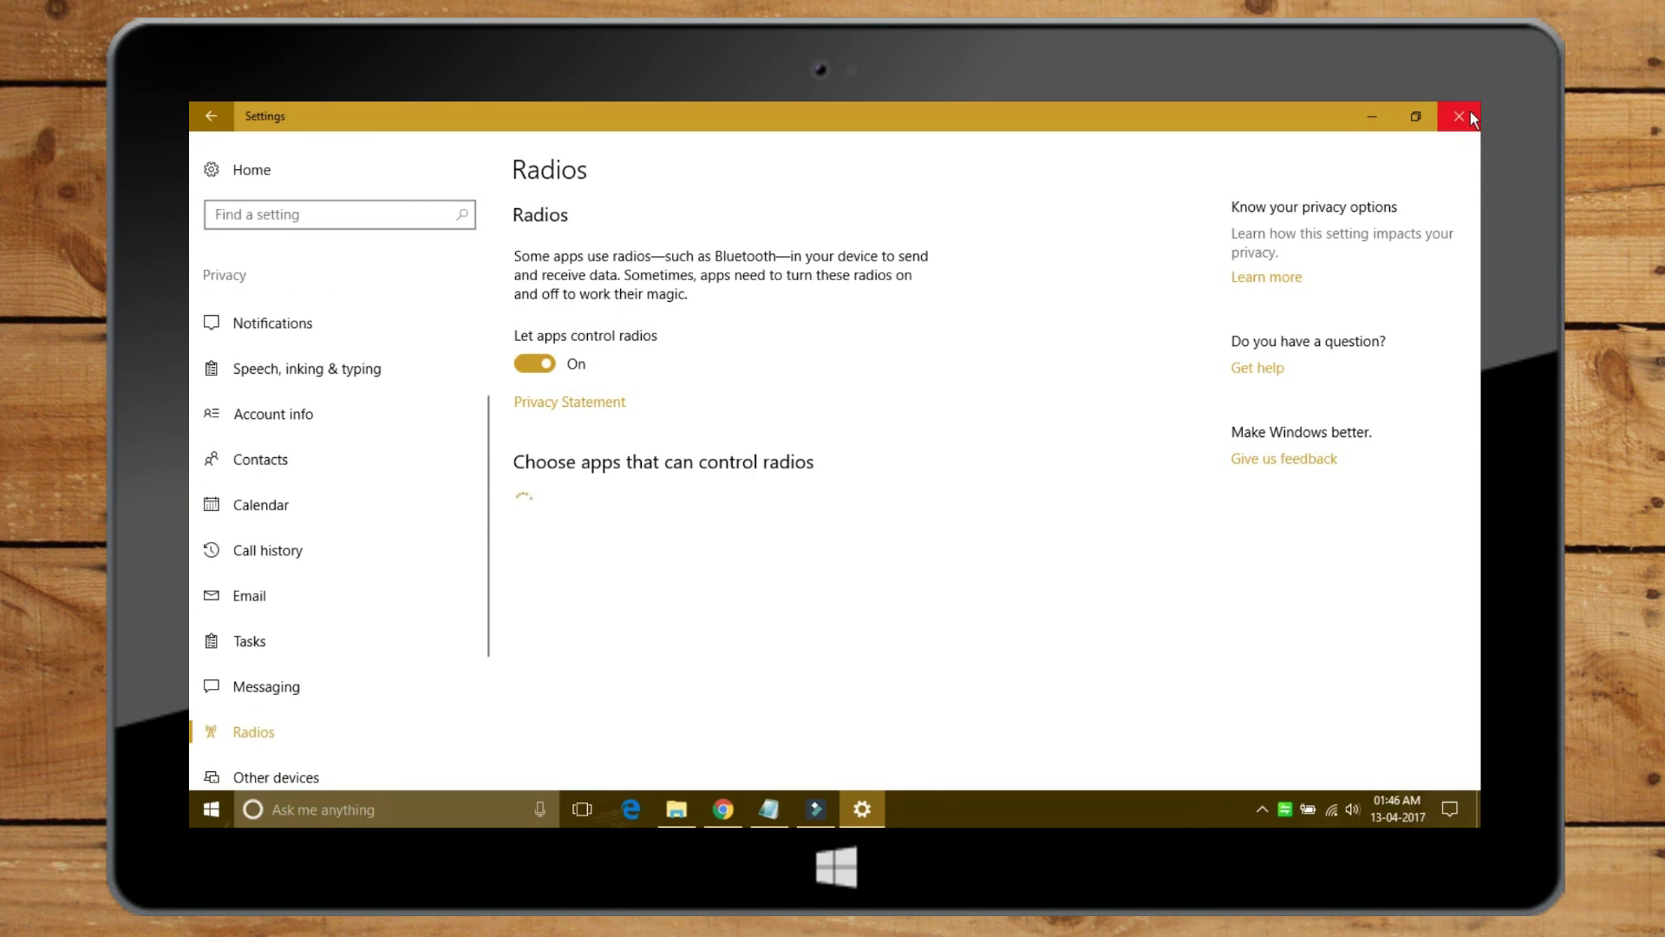